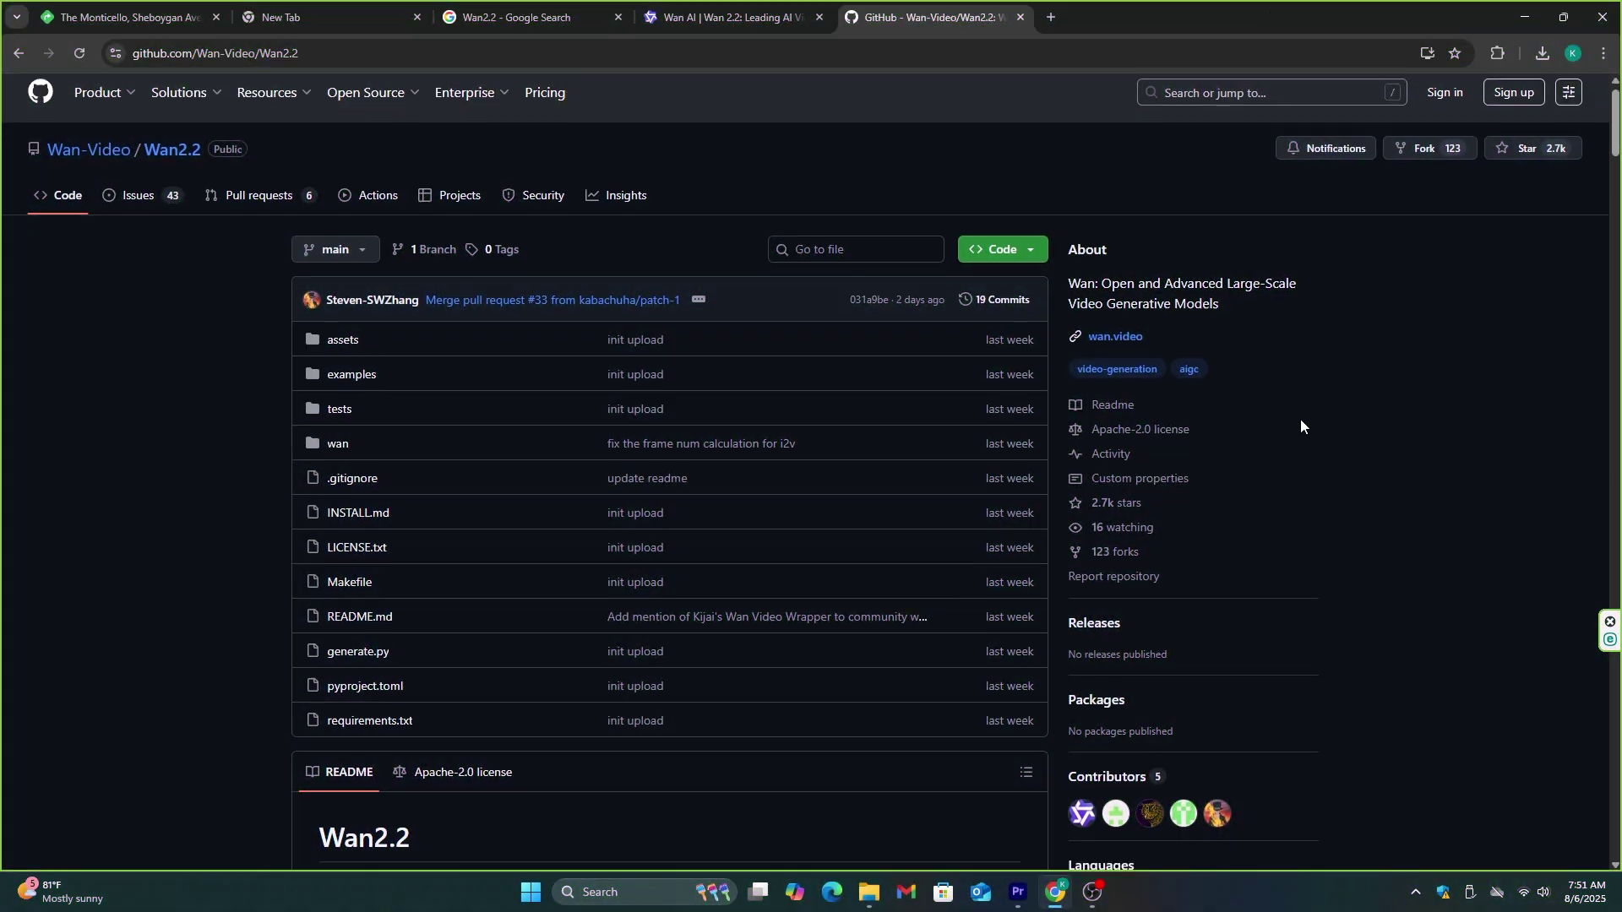
Scroll the Wan2.2 repository page down to its README feature list
scroll(1300, 419, "down", 3)
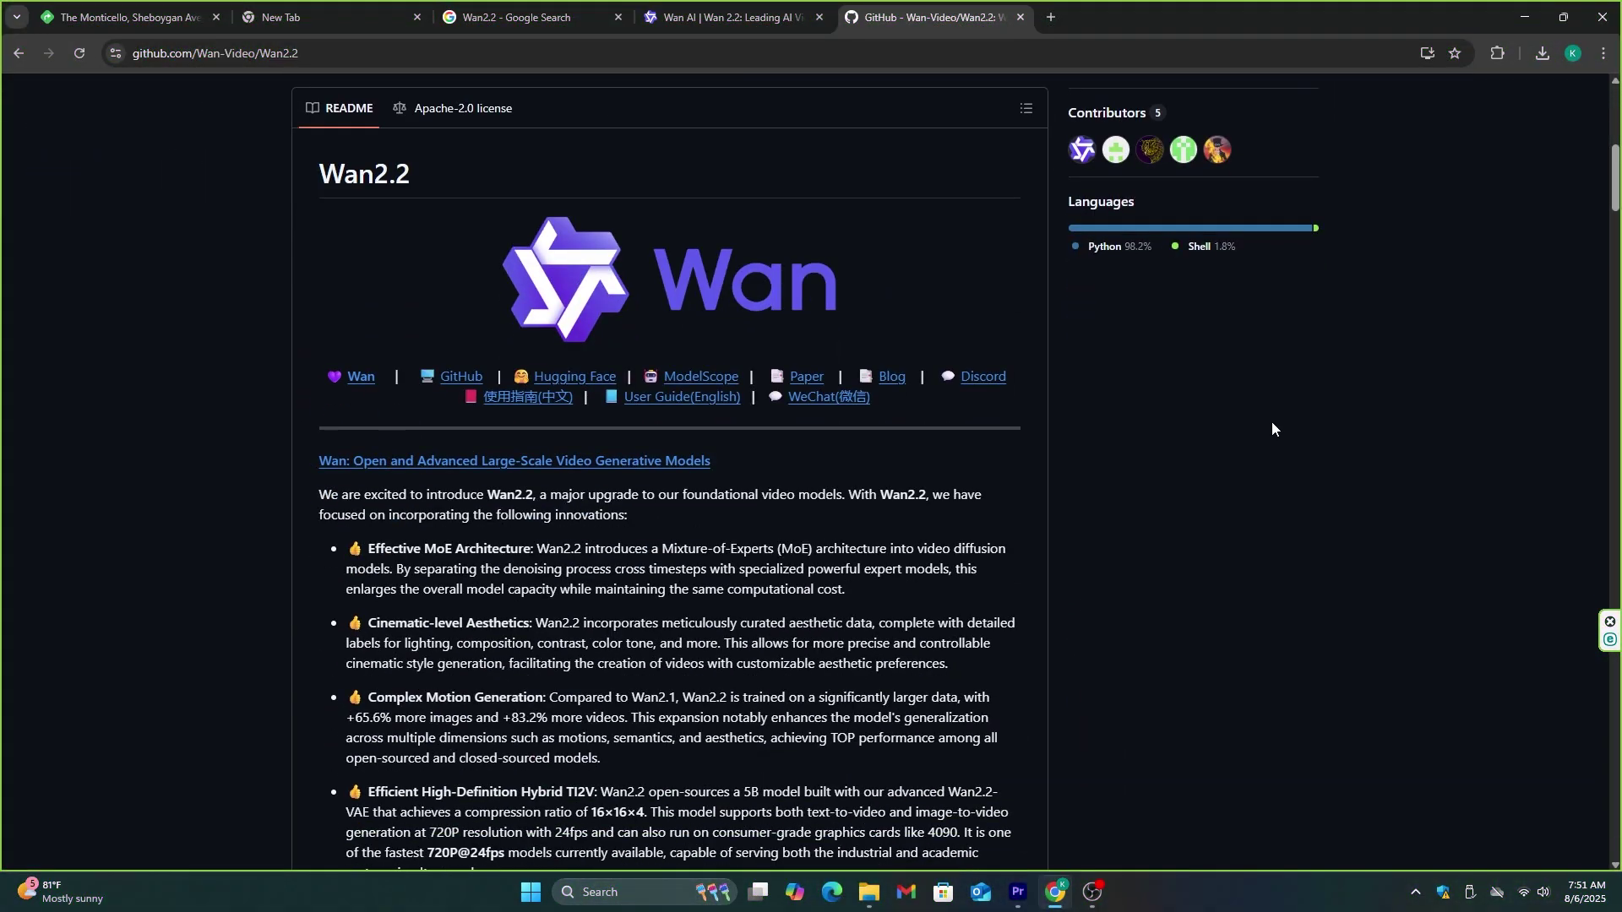
scroll(1271, 423, "down", 1)
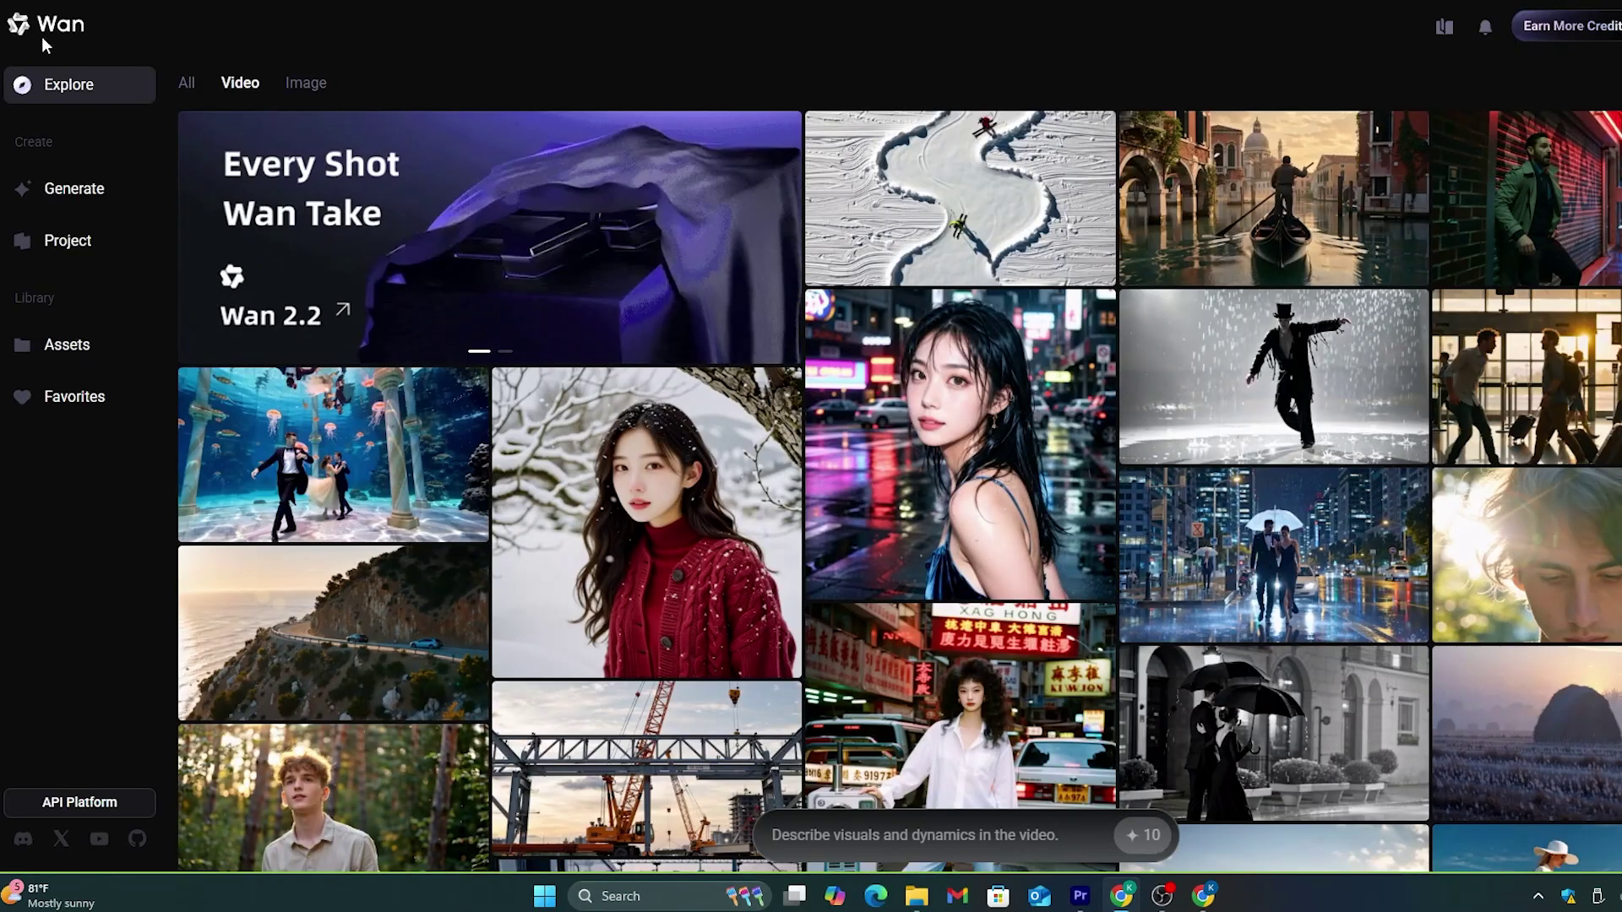
Glance at the video model list, then open the NYC alley chase sample video
left_click(207, 237)
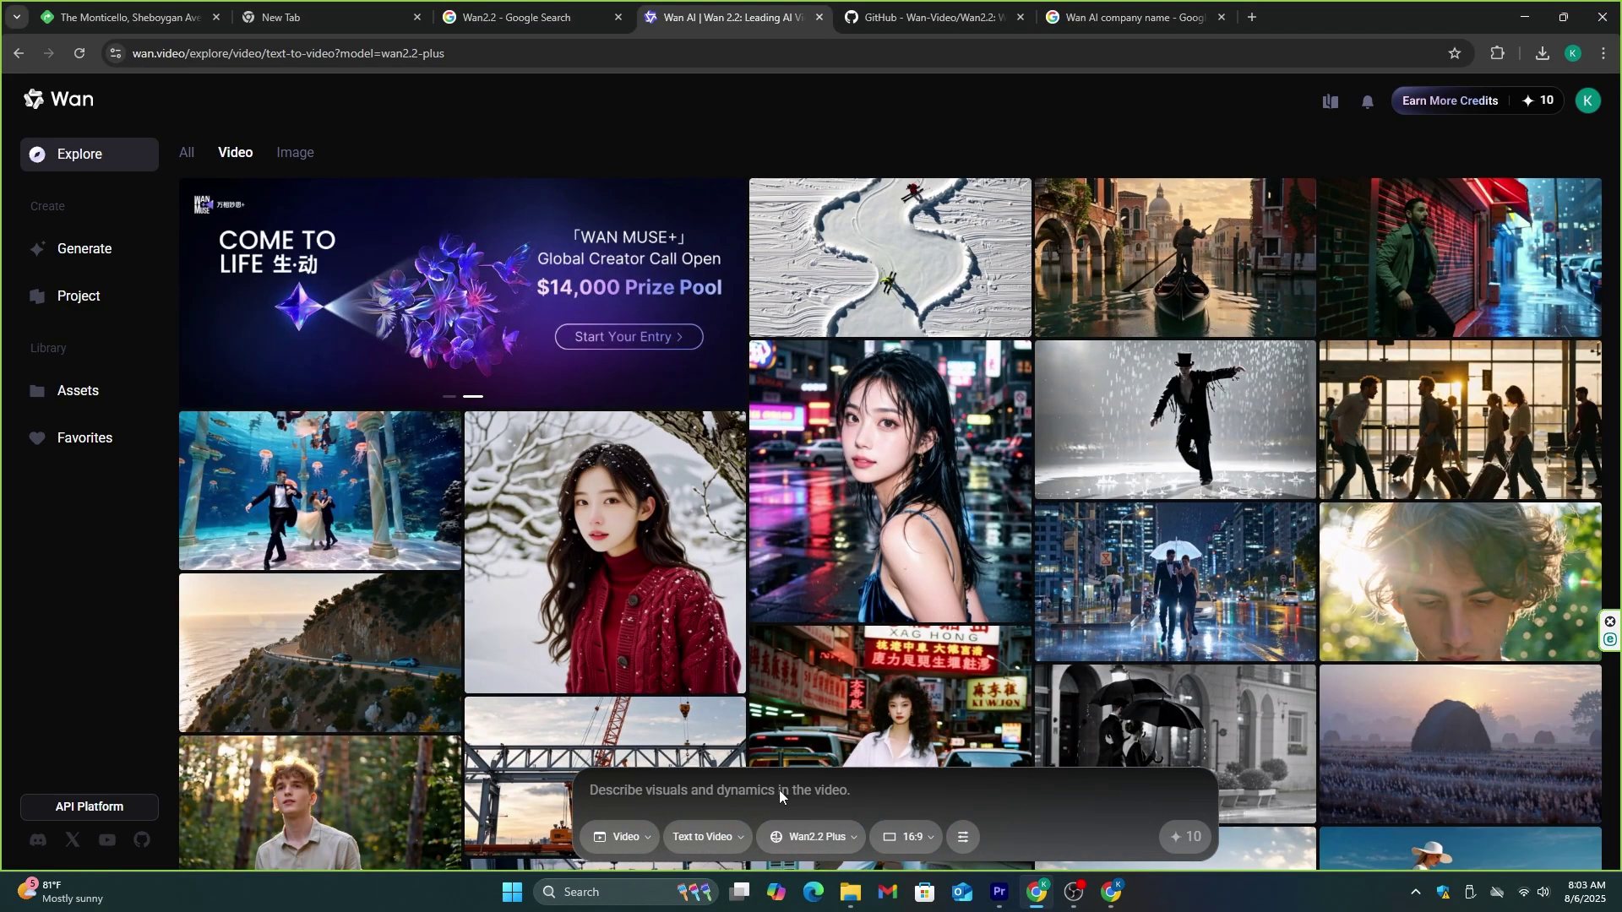
left_click(811, 837)
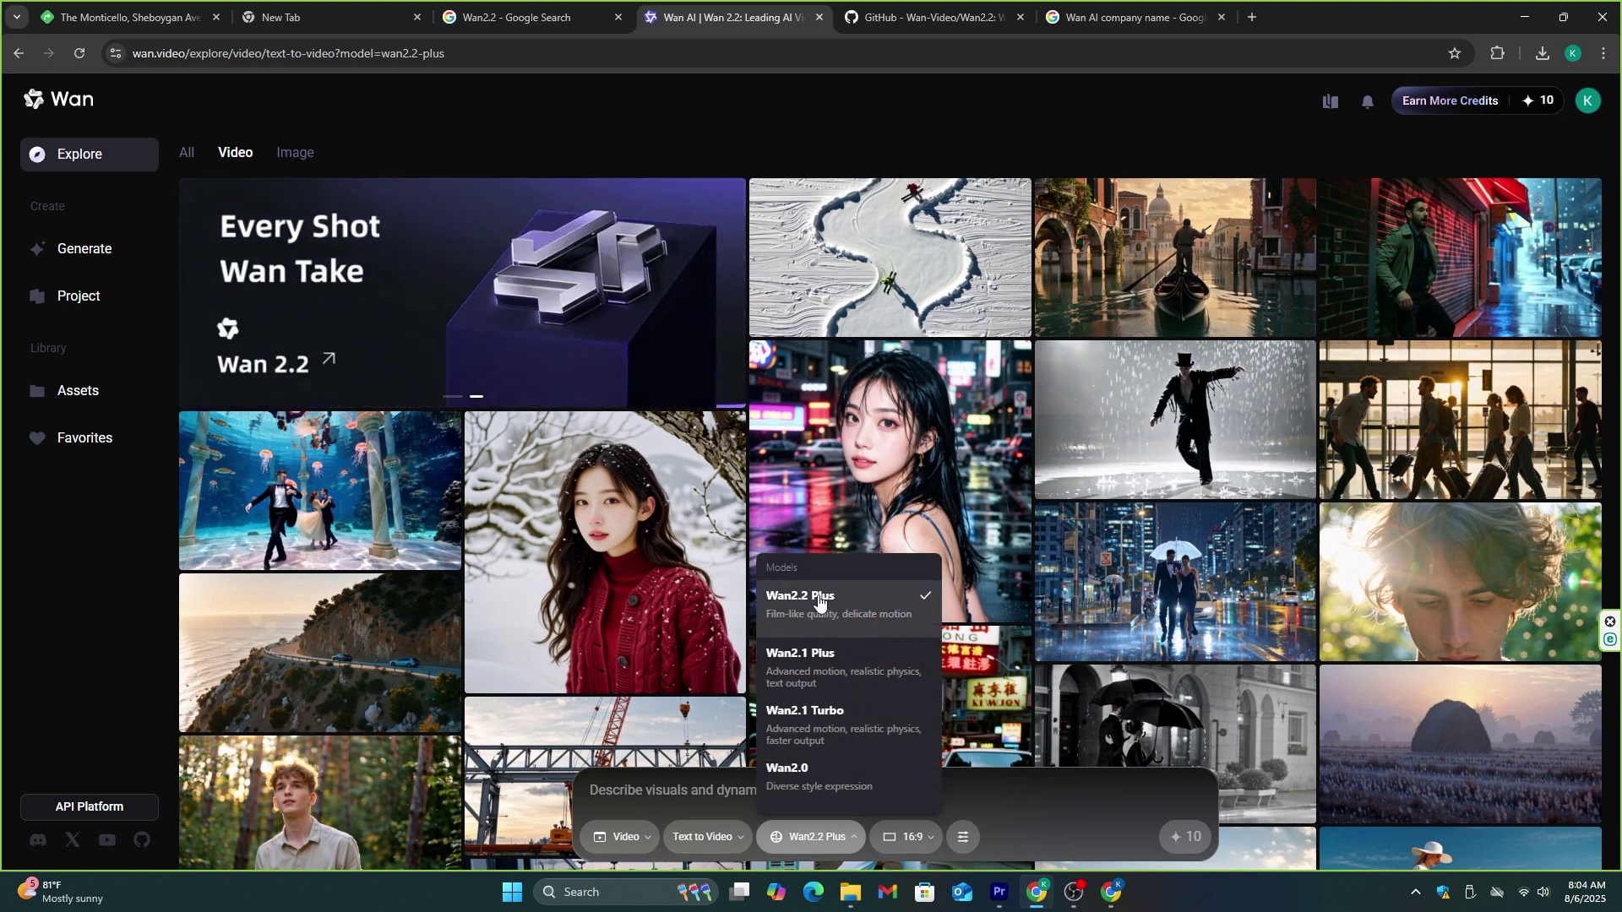
left_click(994, 797)
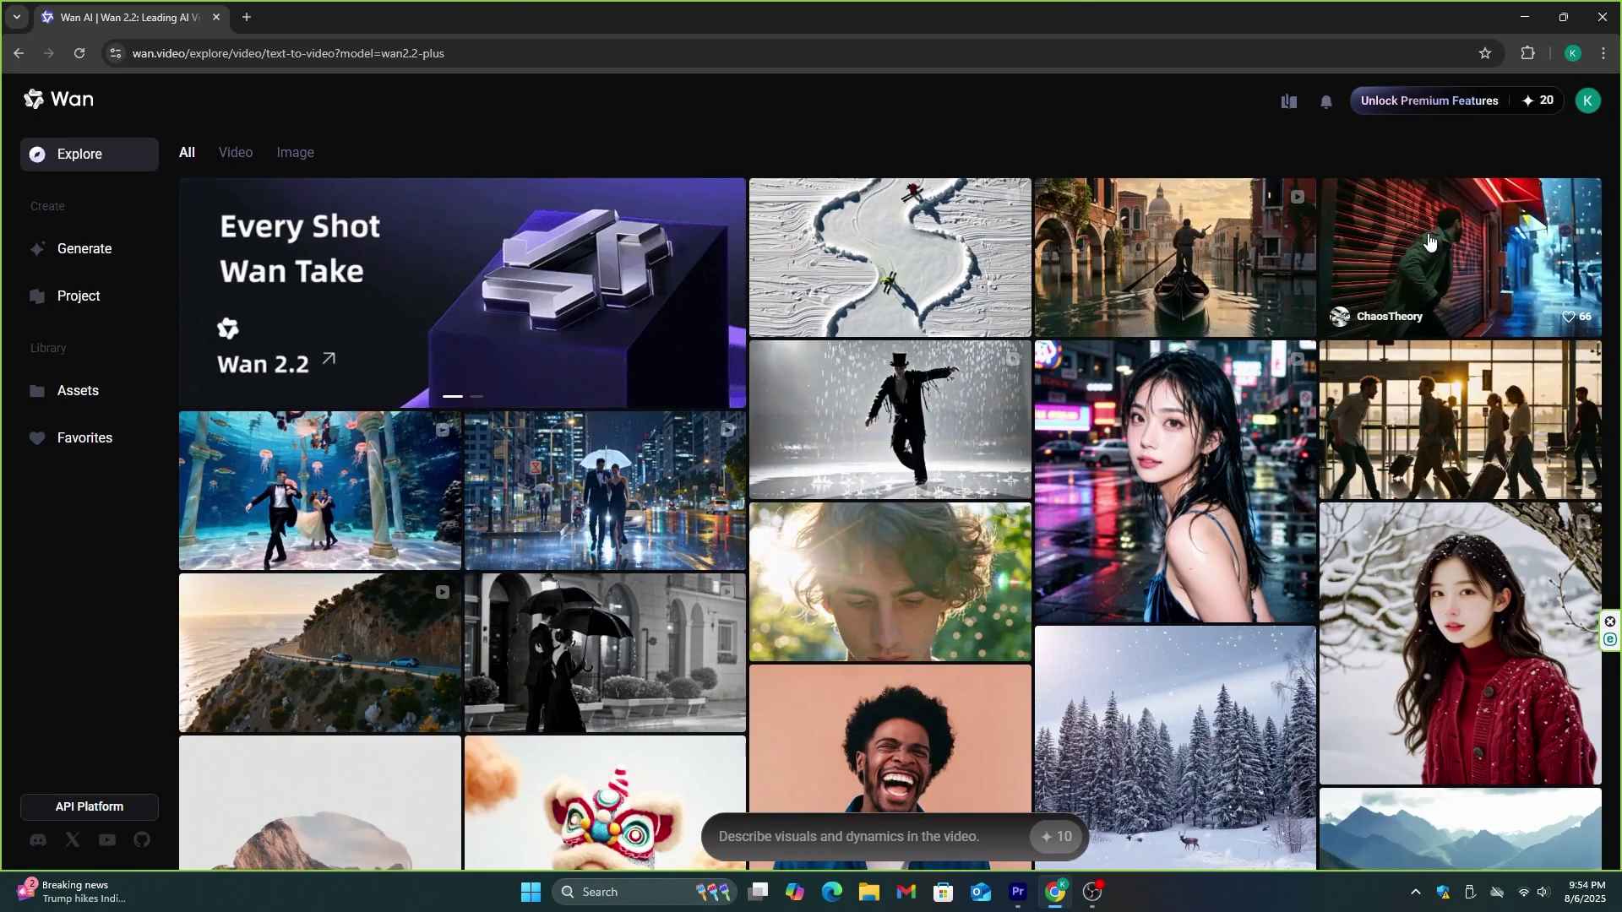
left_click(1419, 235)
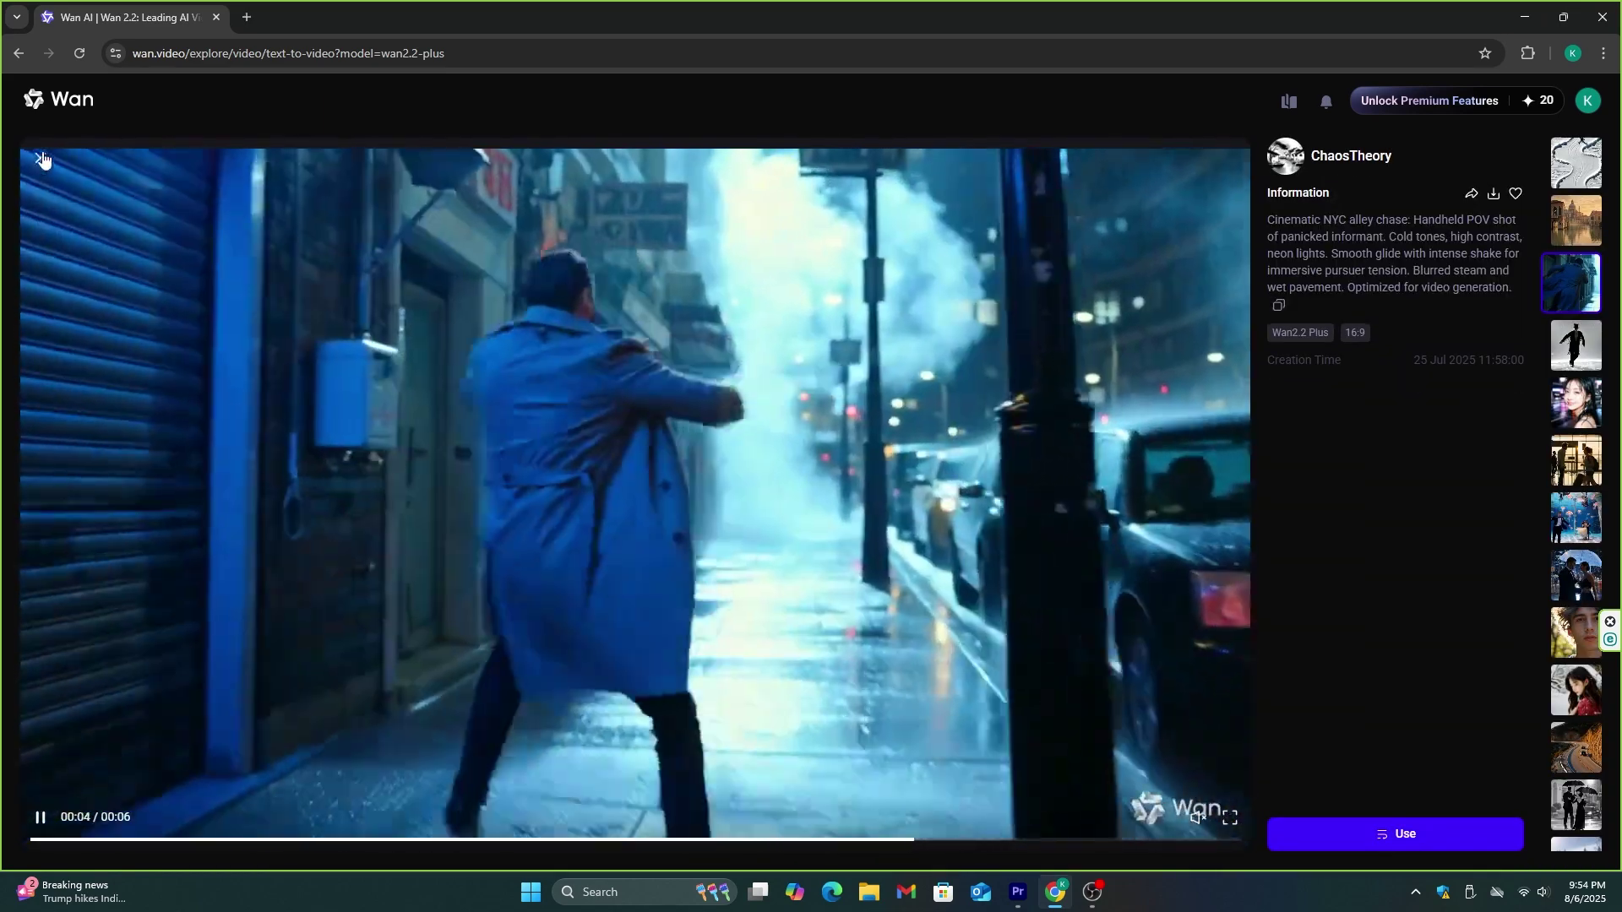
Preview the umbrella-couple and Chaplin-style tap-dancer sample clips from the Explore gallery
left_click(42, 159)
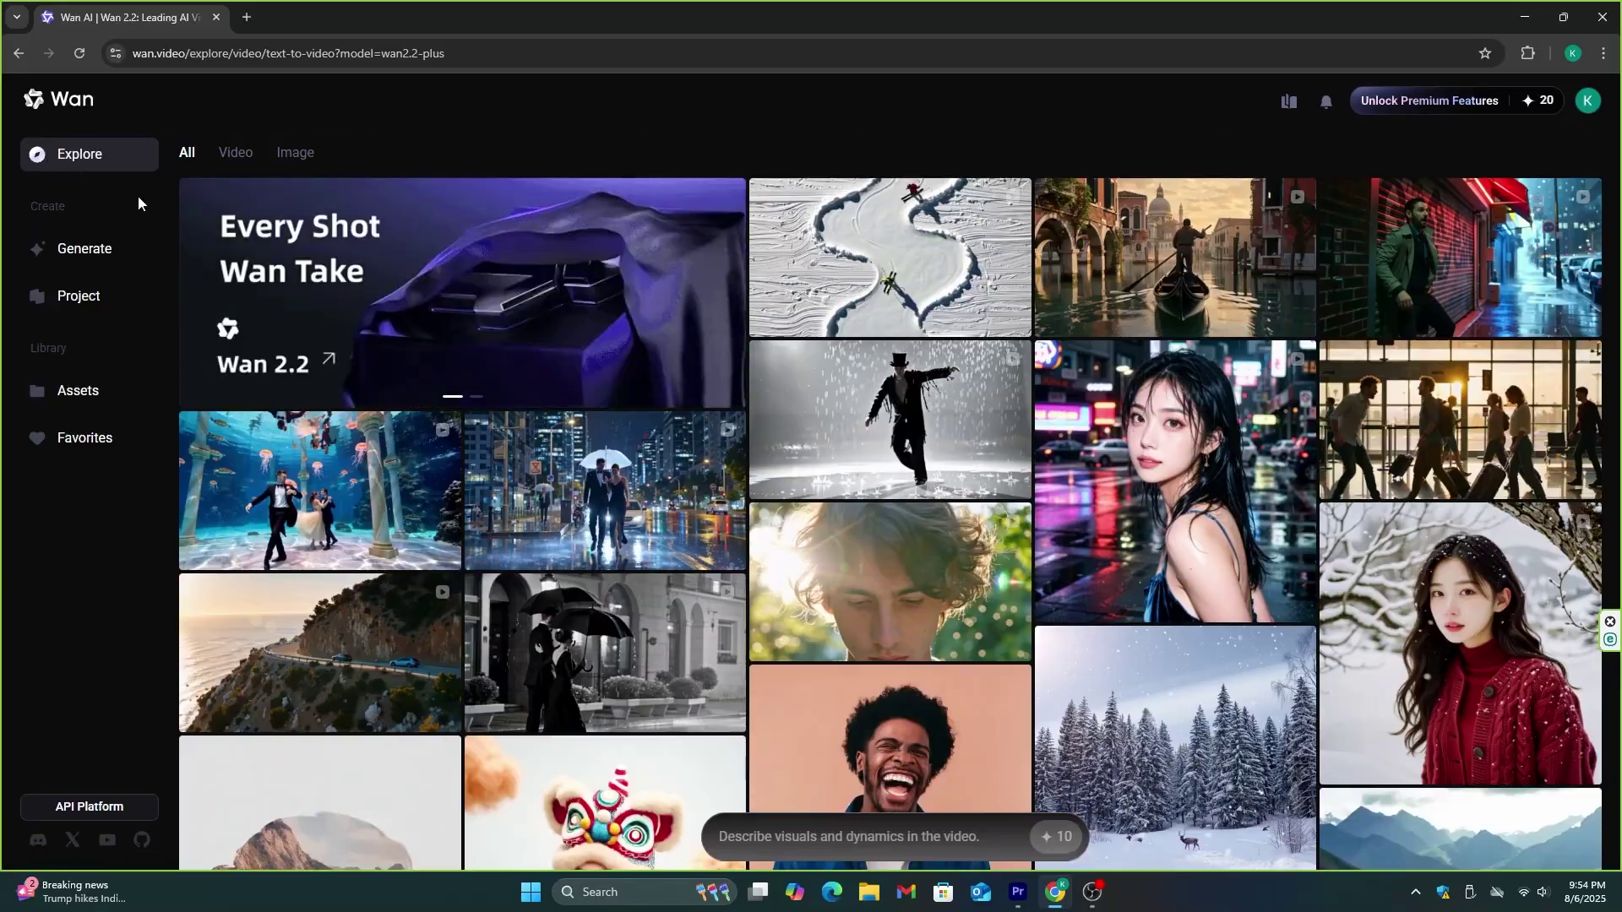
left_click(614, 474)
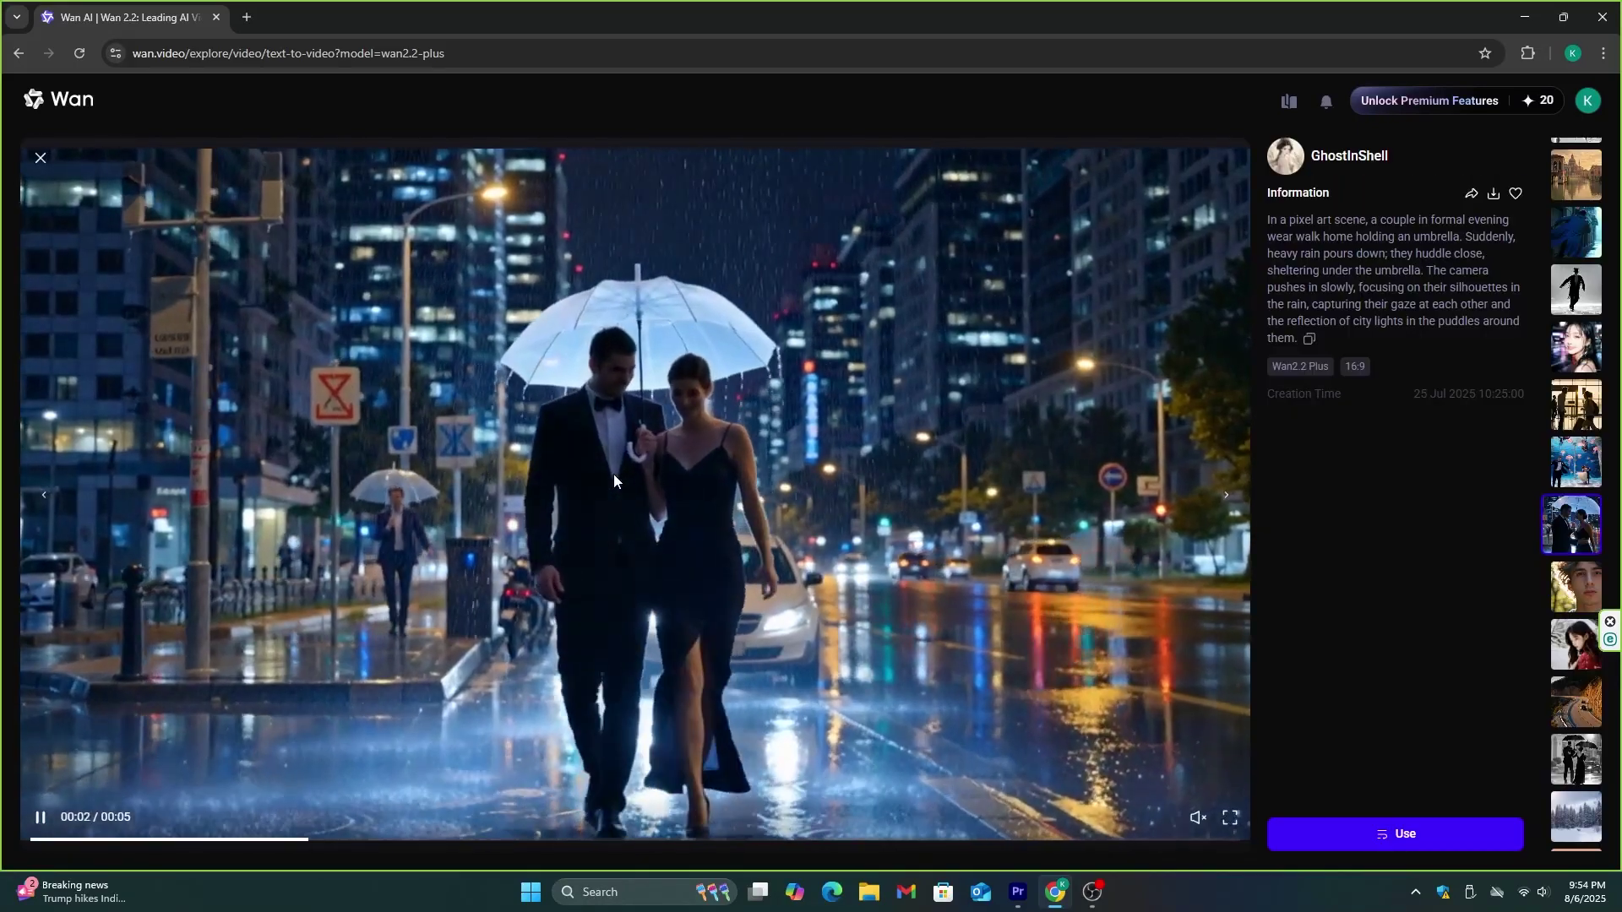
left_click(43, 169)
left_click(877, 389)
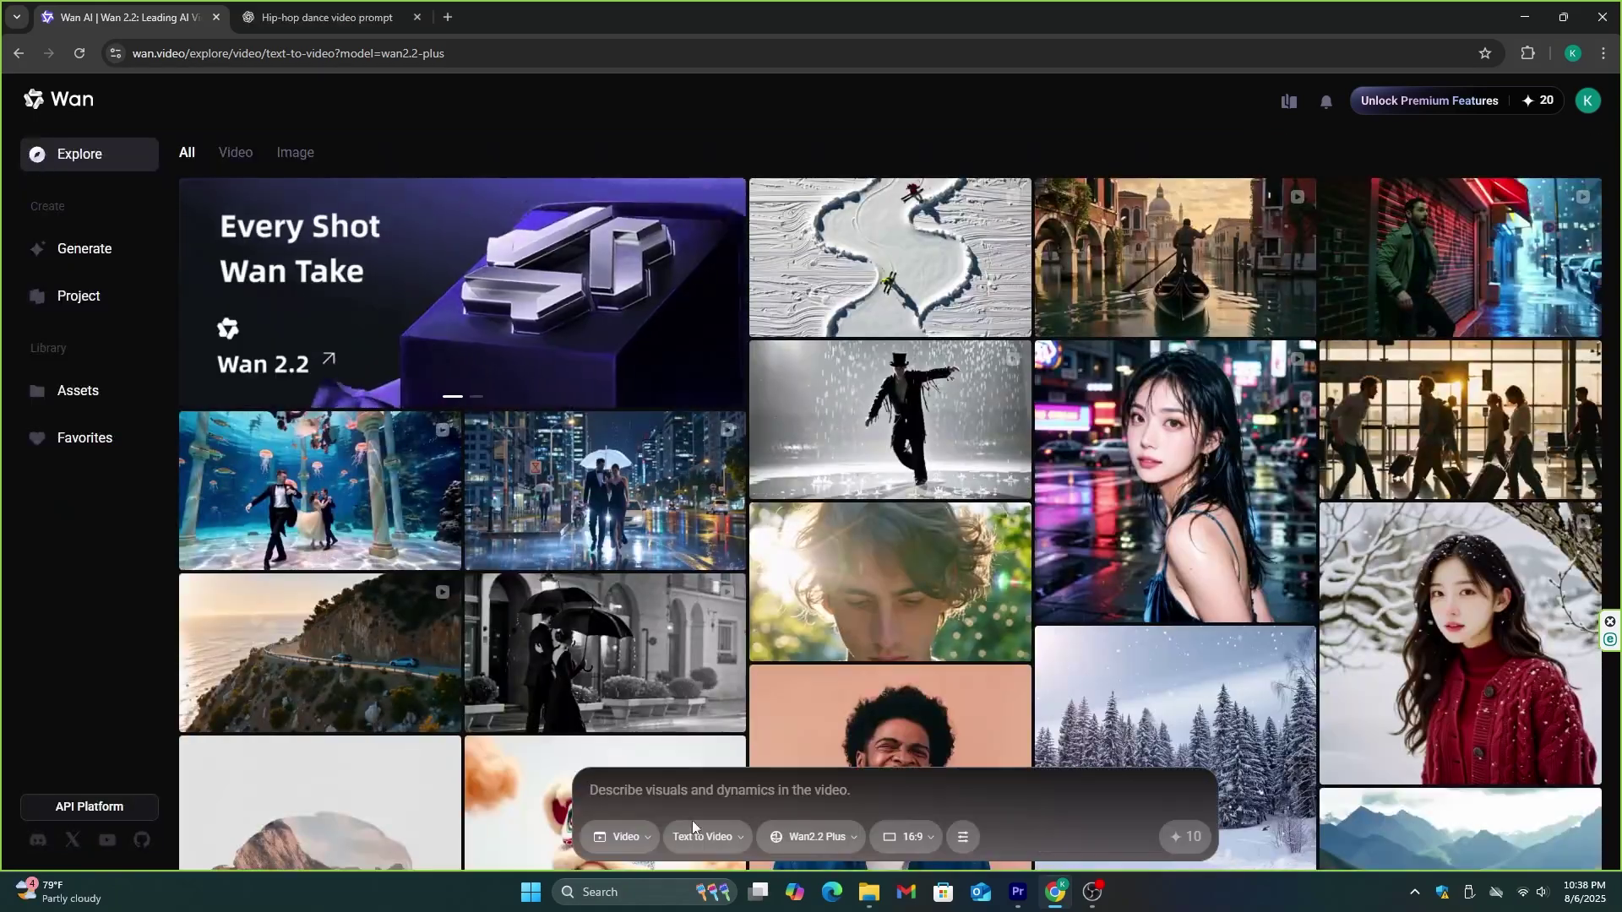
Keep Video as the media type and Text to Video as the function, after briefly trying Image to Video
left_click(652, 836)
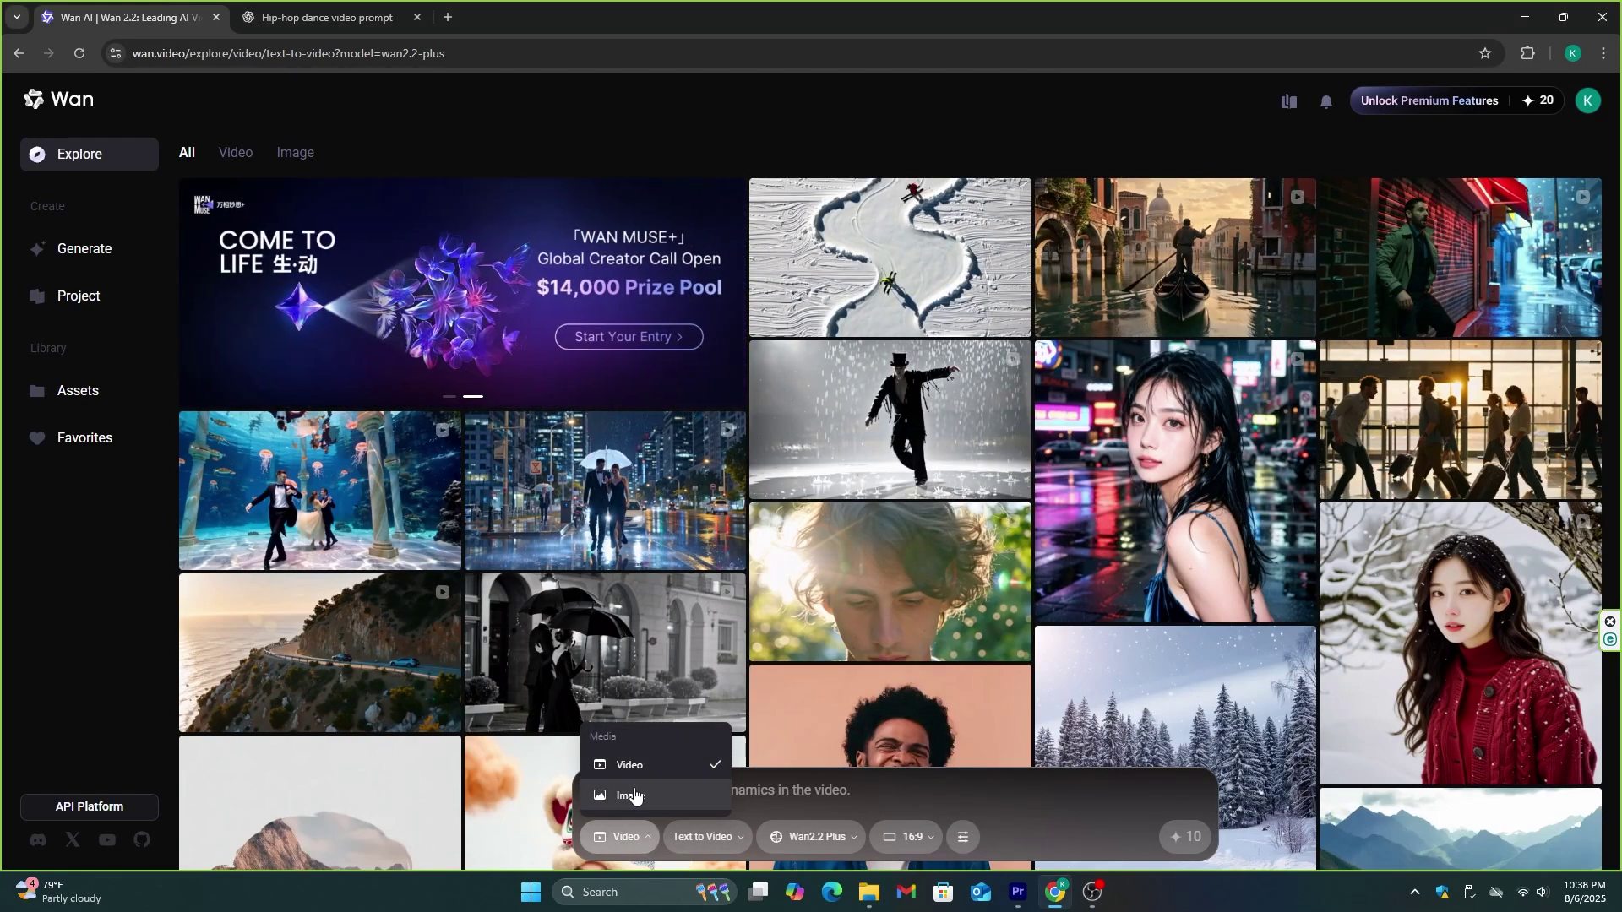
left_click(657, 766)
left_click(702, 837)
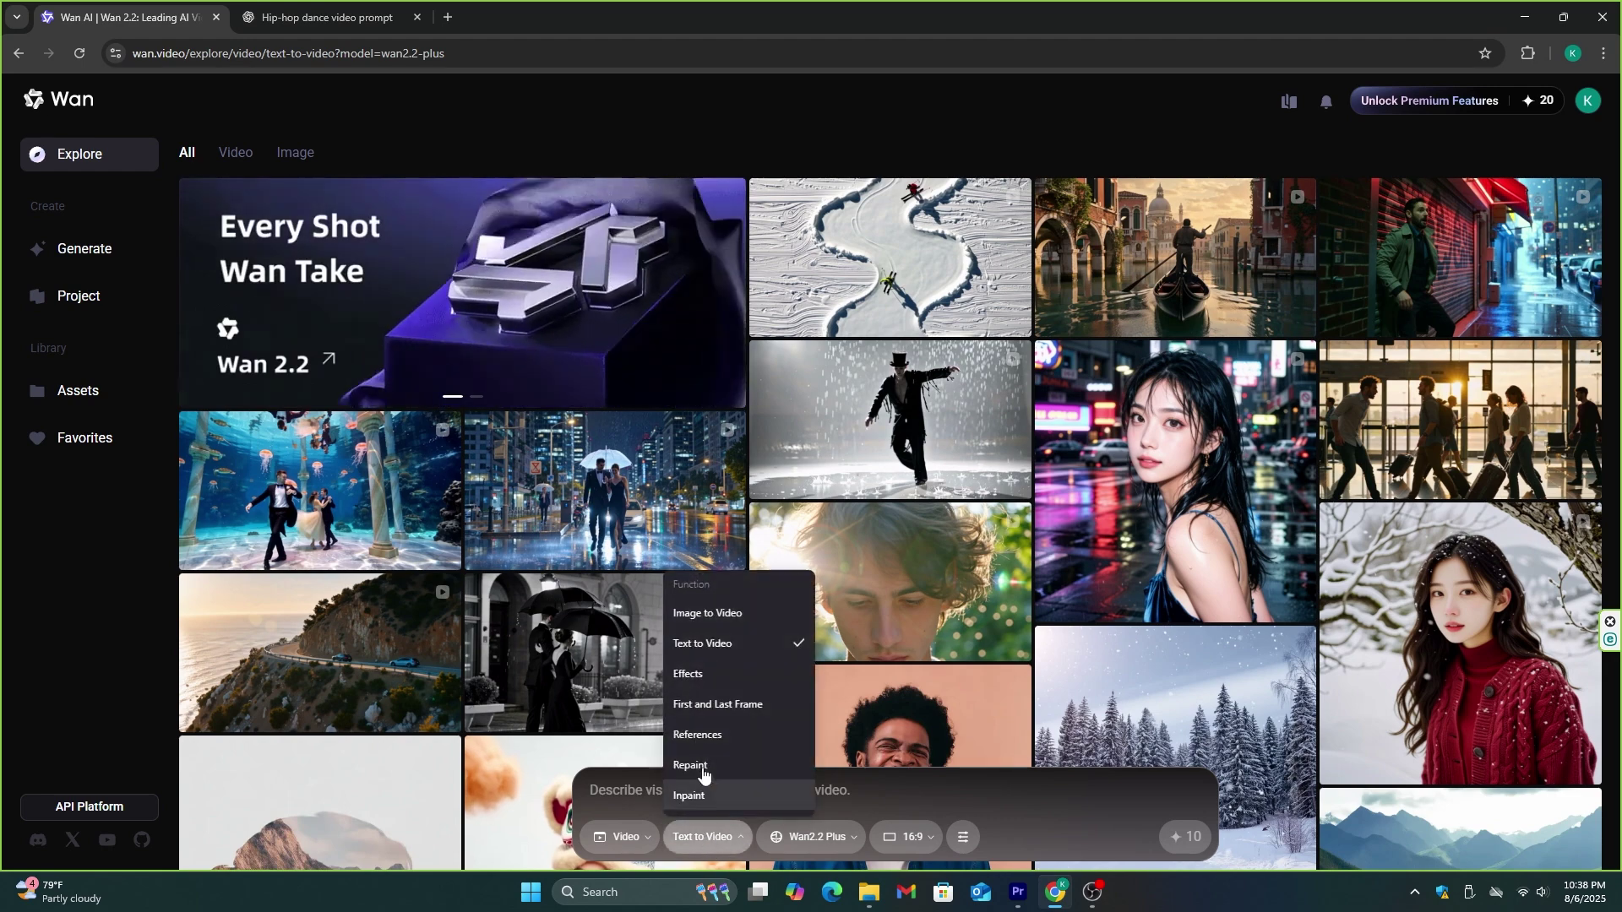
left_click(756, 614)
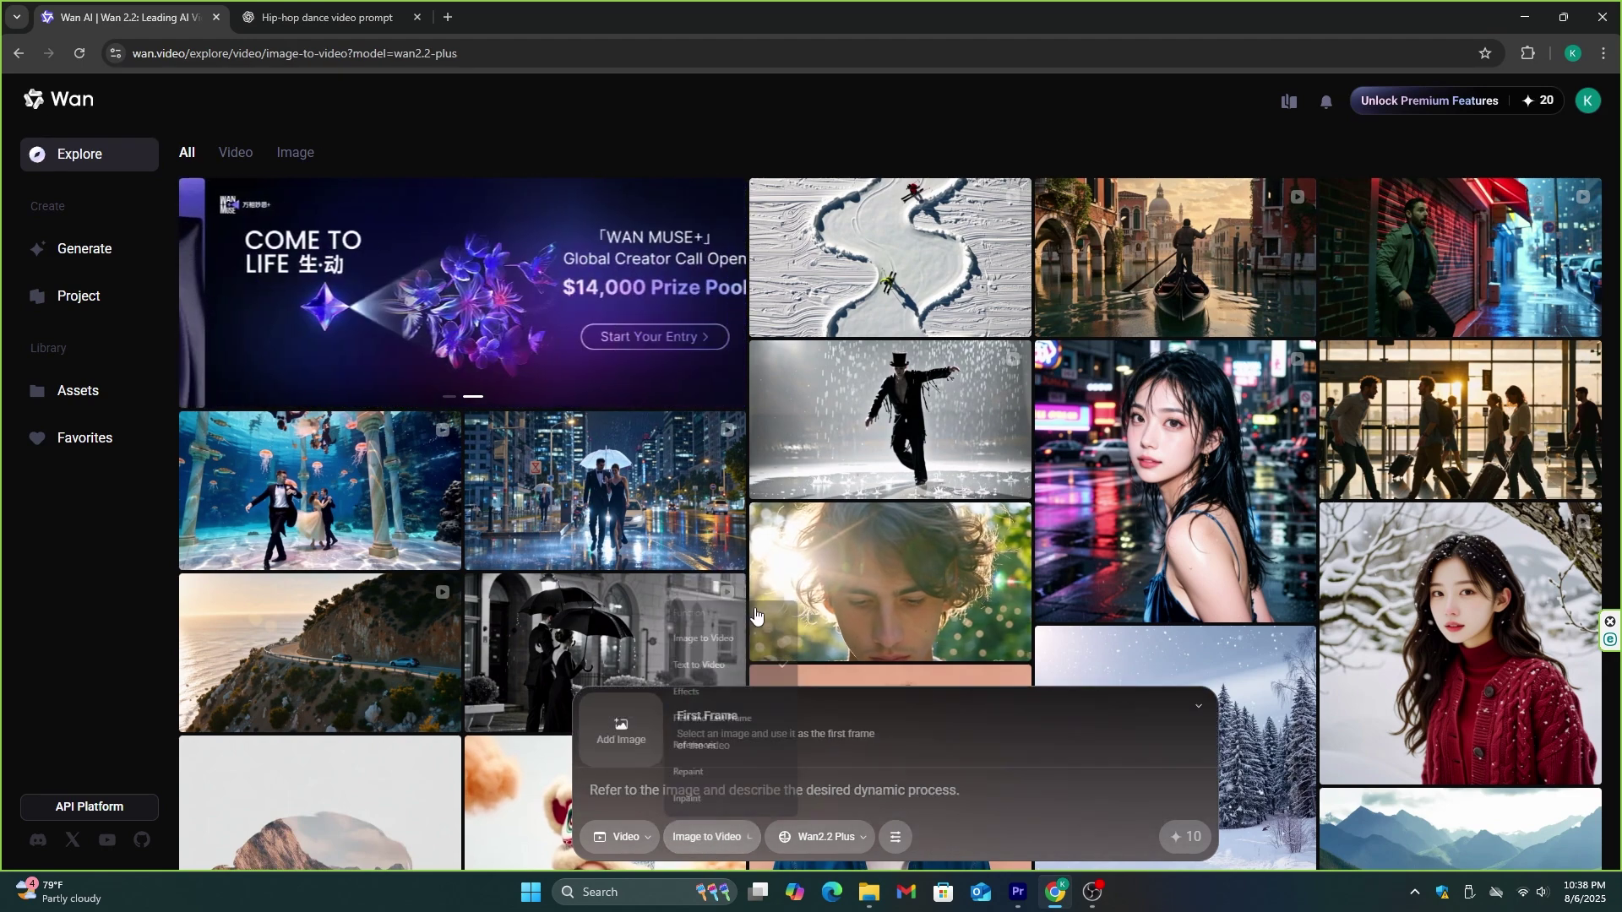
left_click(708, 834)
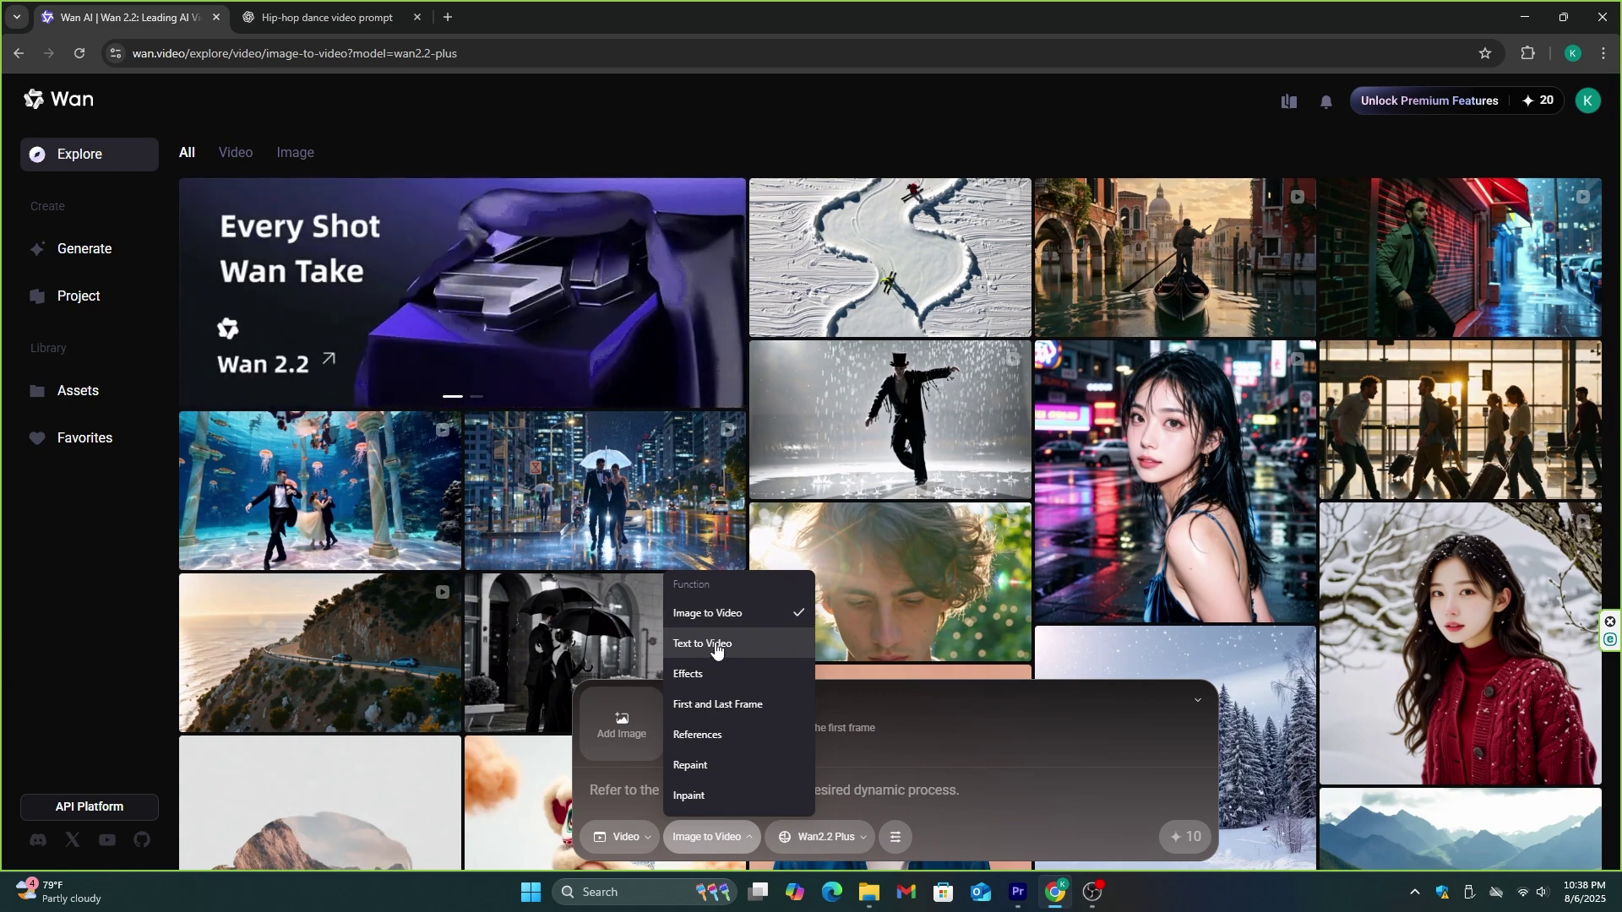
left_click(717, 644)
Keep Wan2.2 Plus at 16:9 and paste the hip-hop dancer prompt
left_click(817, 837)
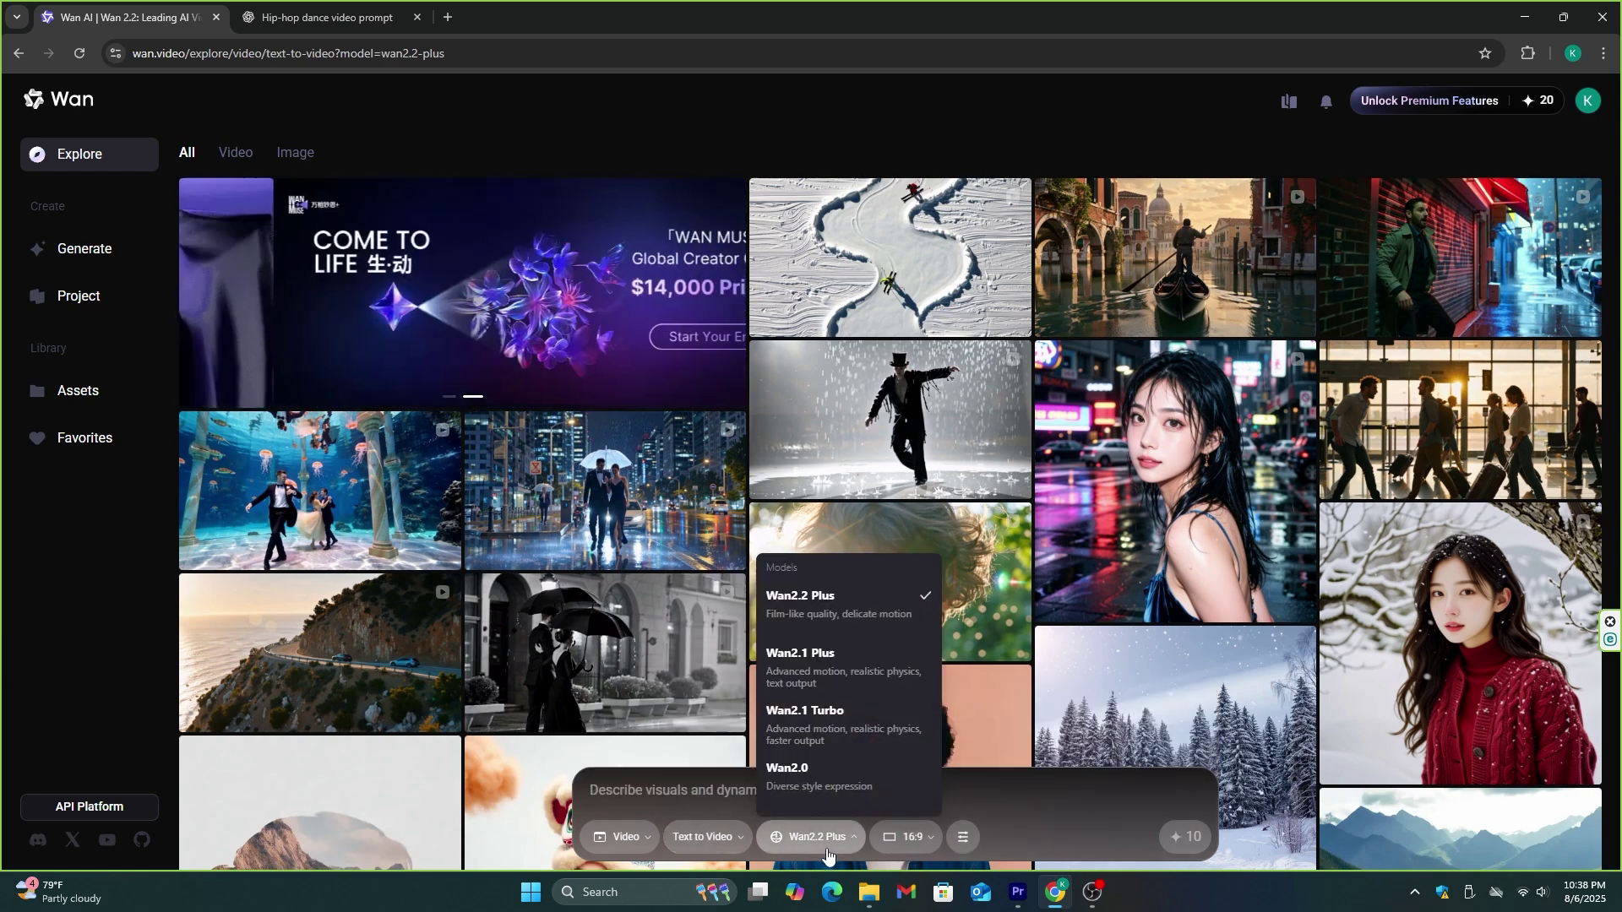
left_click(844, 615)
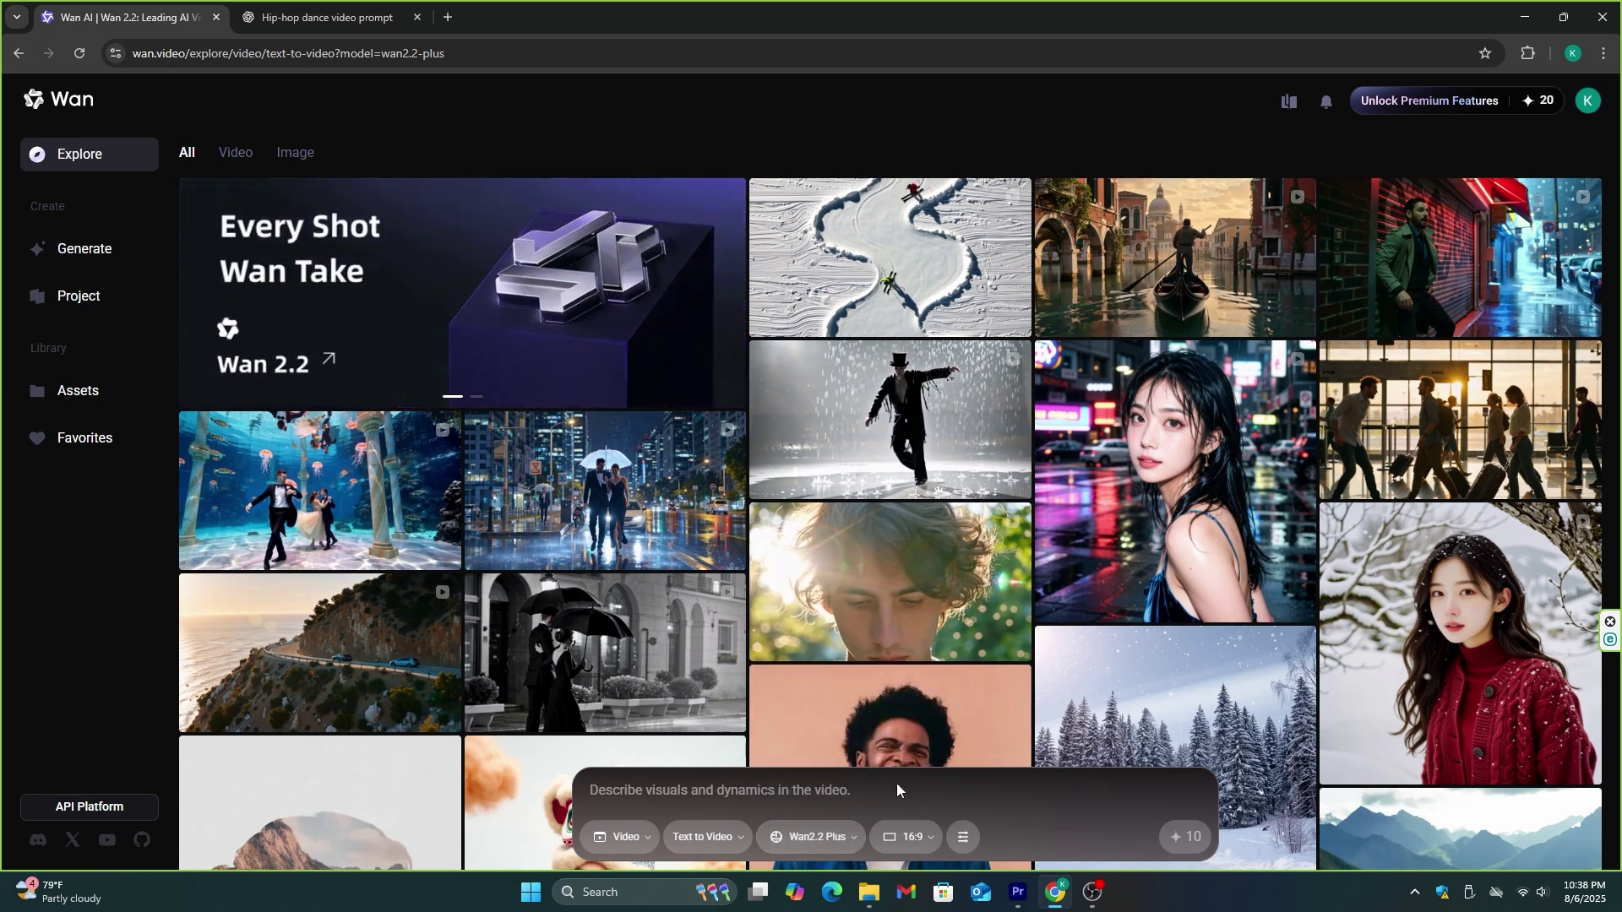
left_click(931, 846)
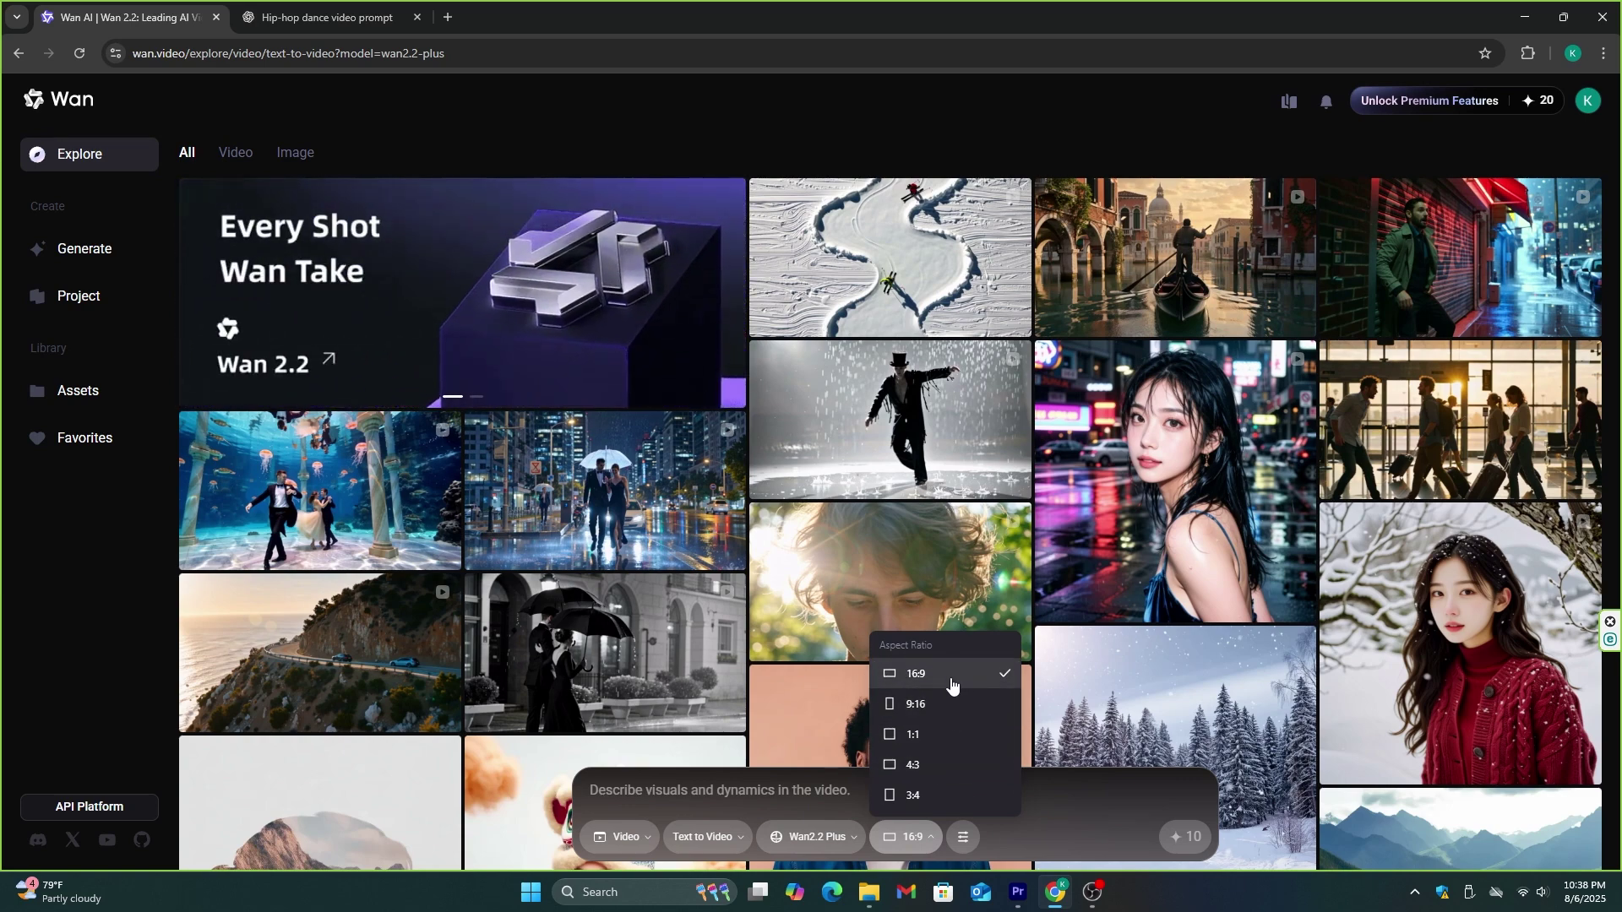
left_click(950, 676)
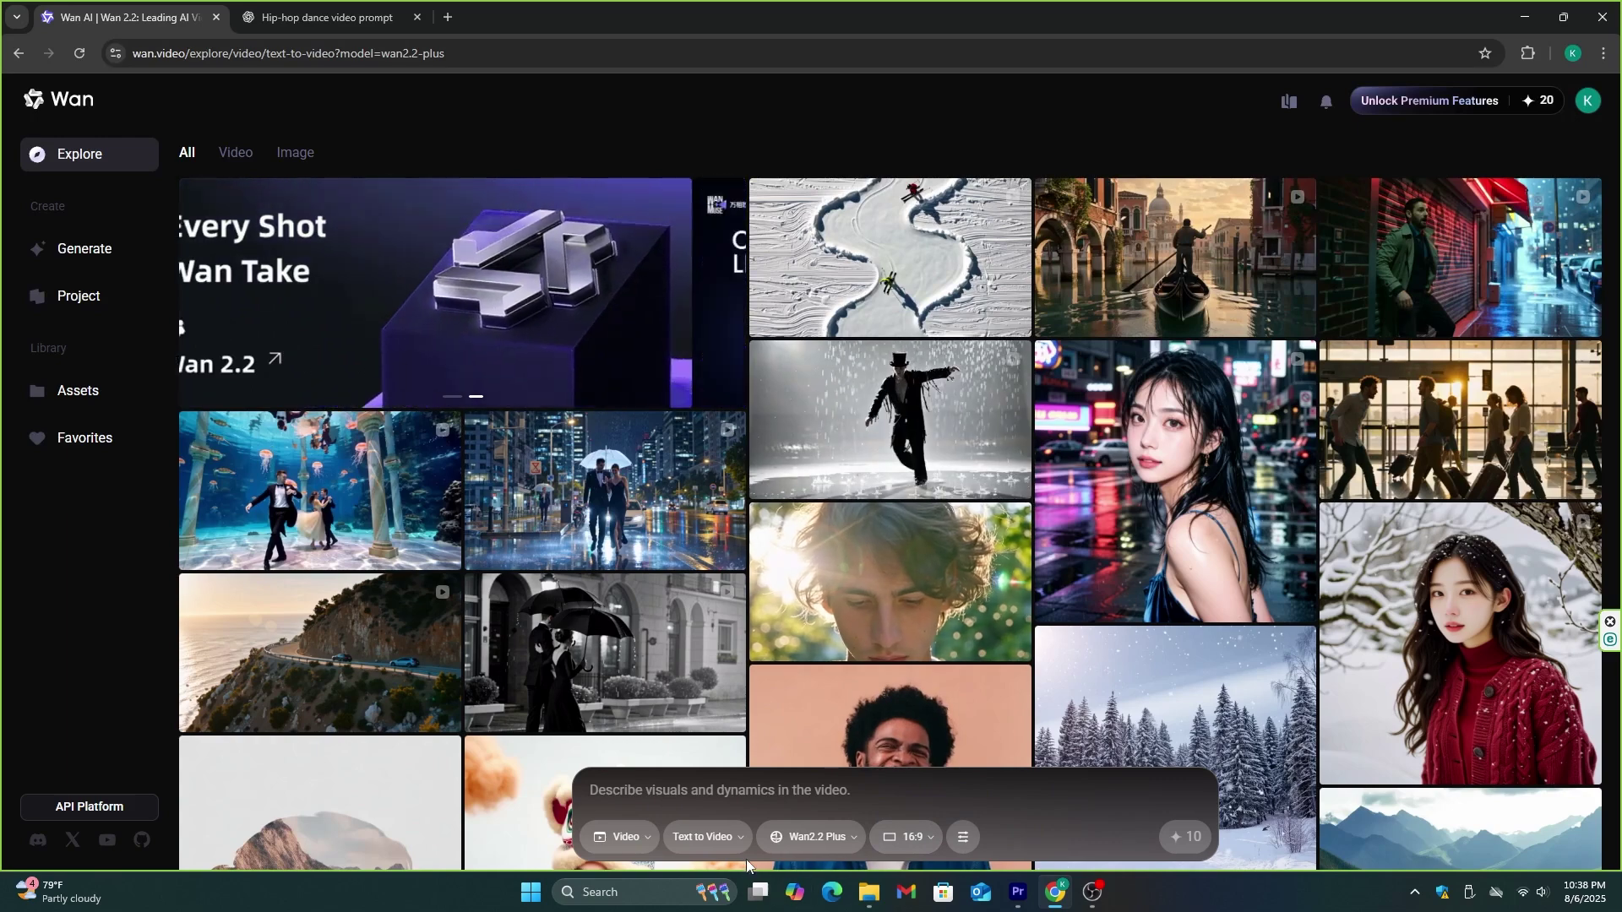
left_click(708, 791)
key("ctrl+v")
Pause the generated sunset-rooftop hip-hop clip and expand the prompt panel below it
scroll(676, 744, "up", 3)
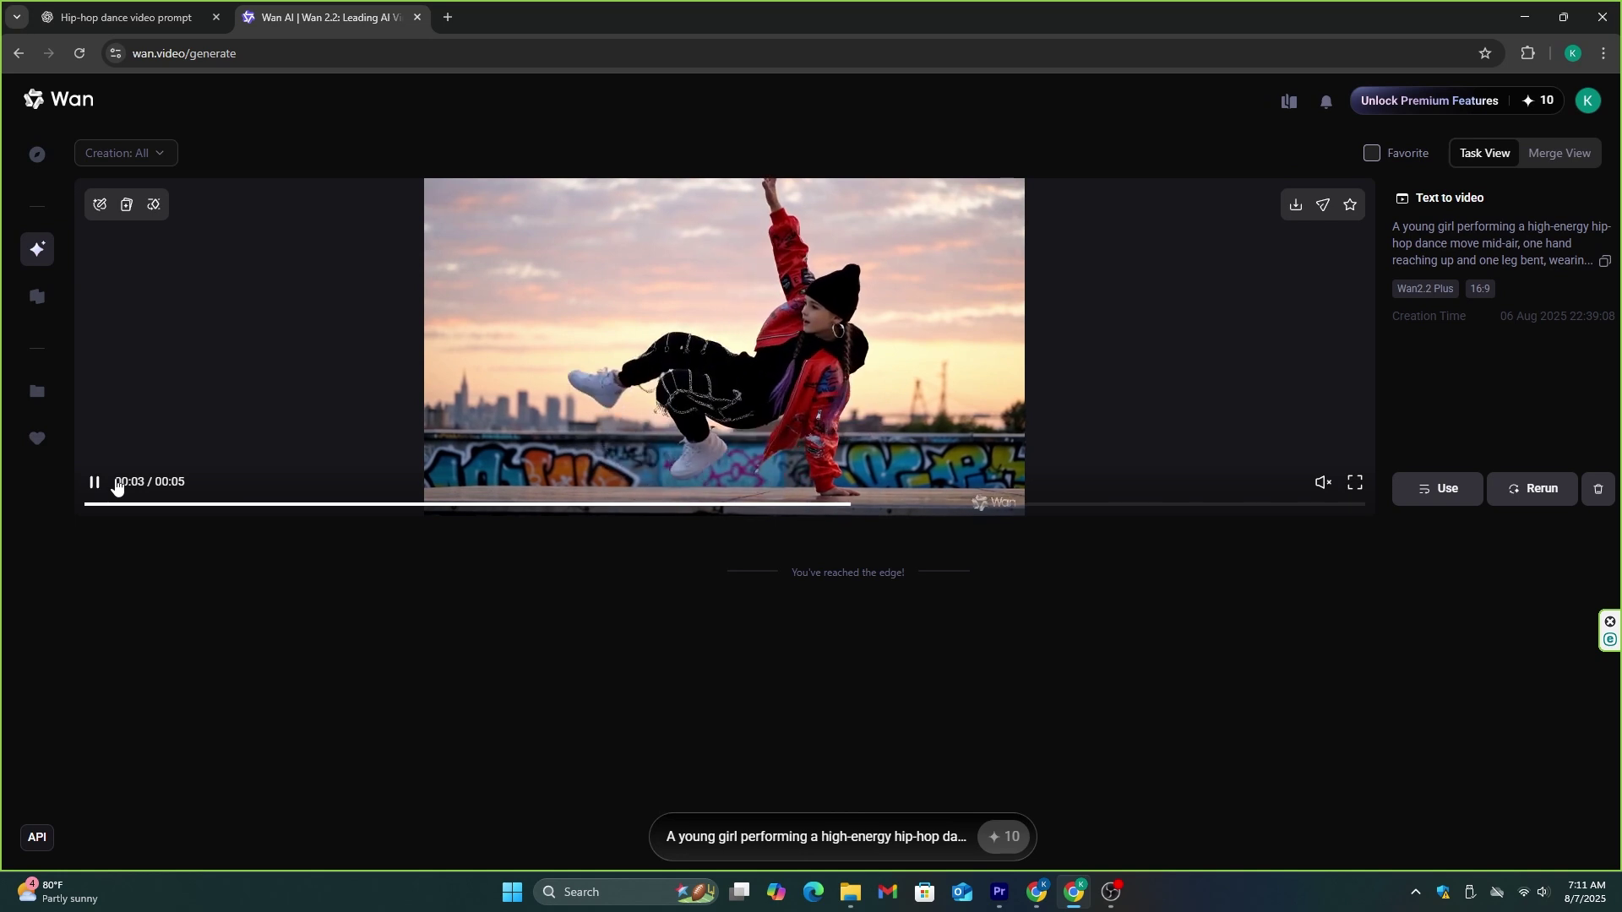
left_click(116, 485)
left_click(732, 838)
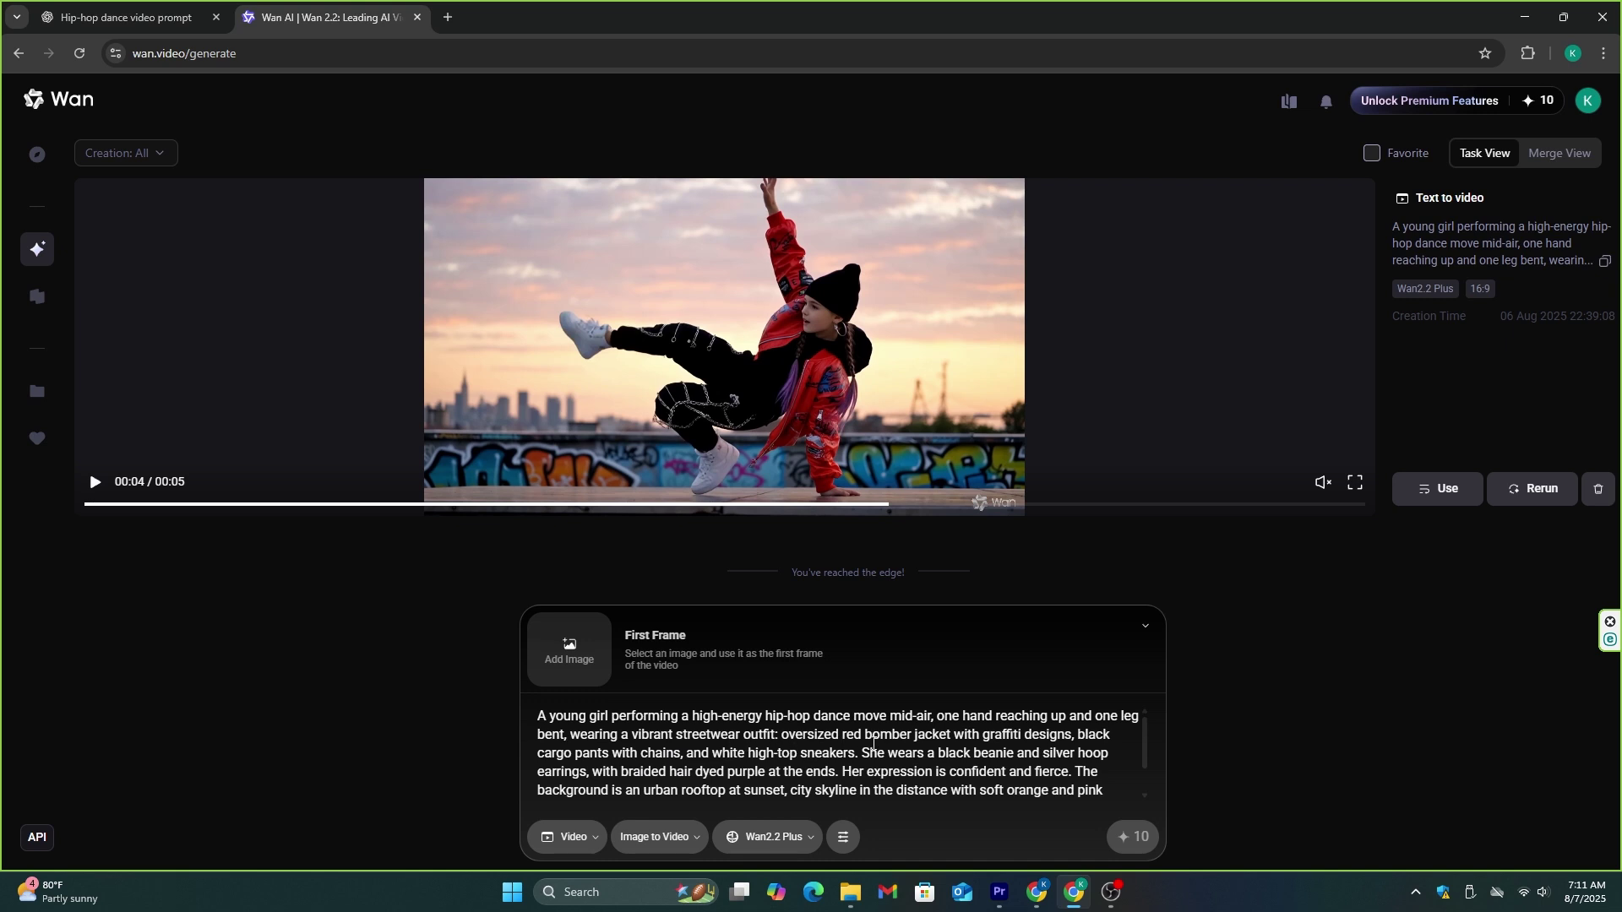
mouse_move(843, 841)
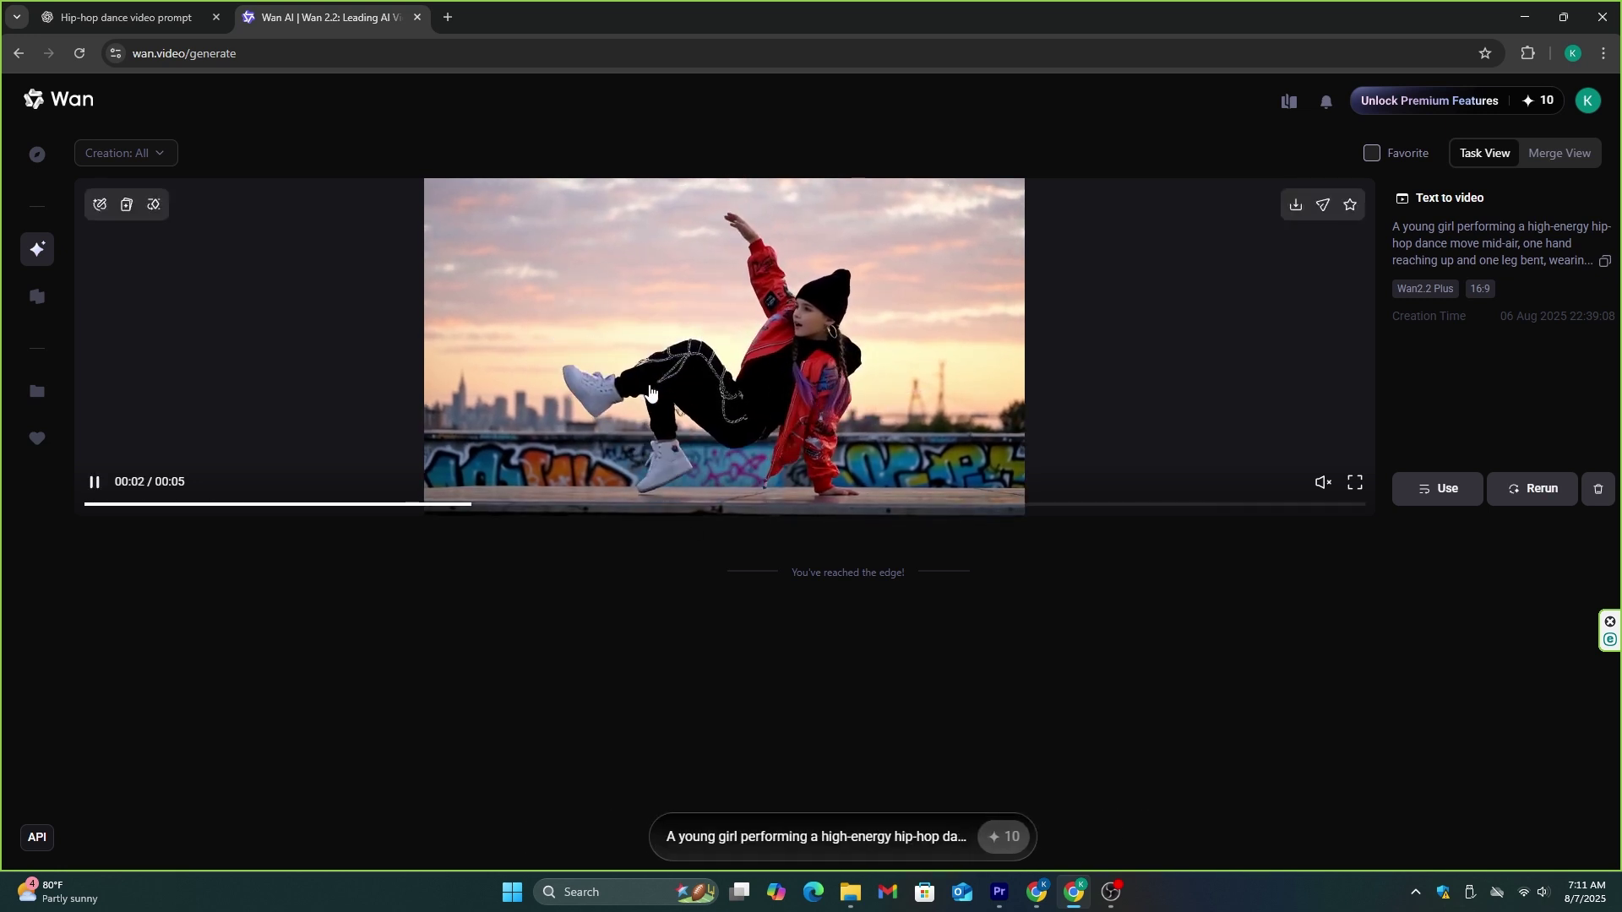
mouse_move(782, 839)
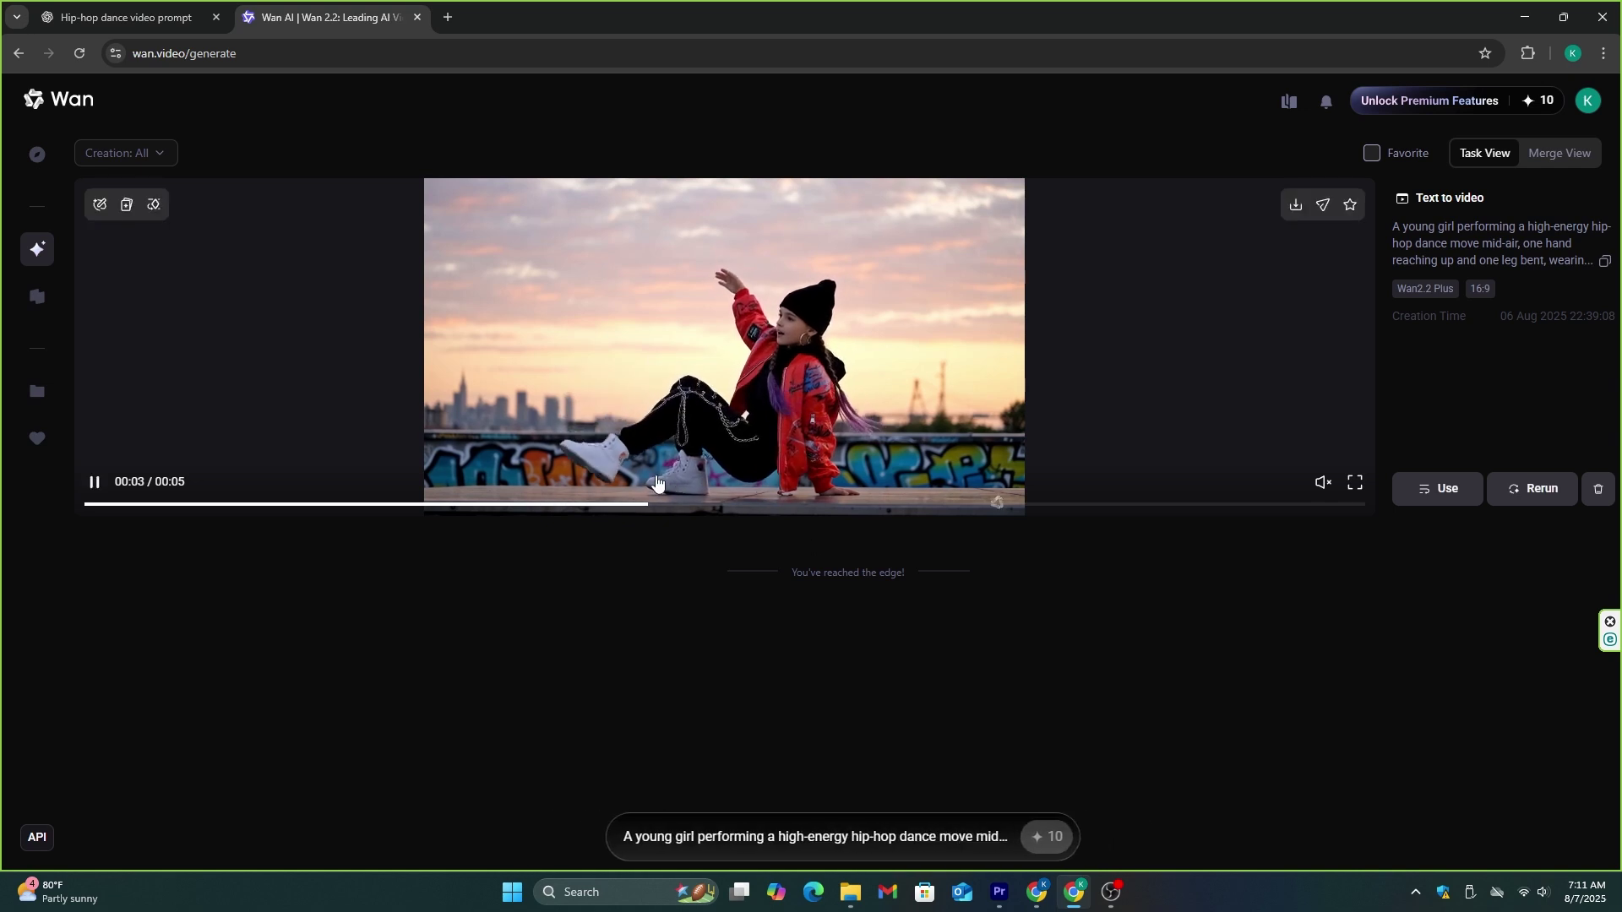
mouse_move(808, 799)
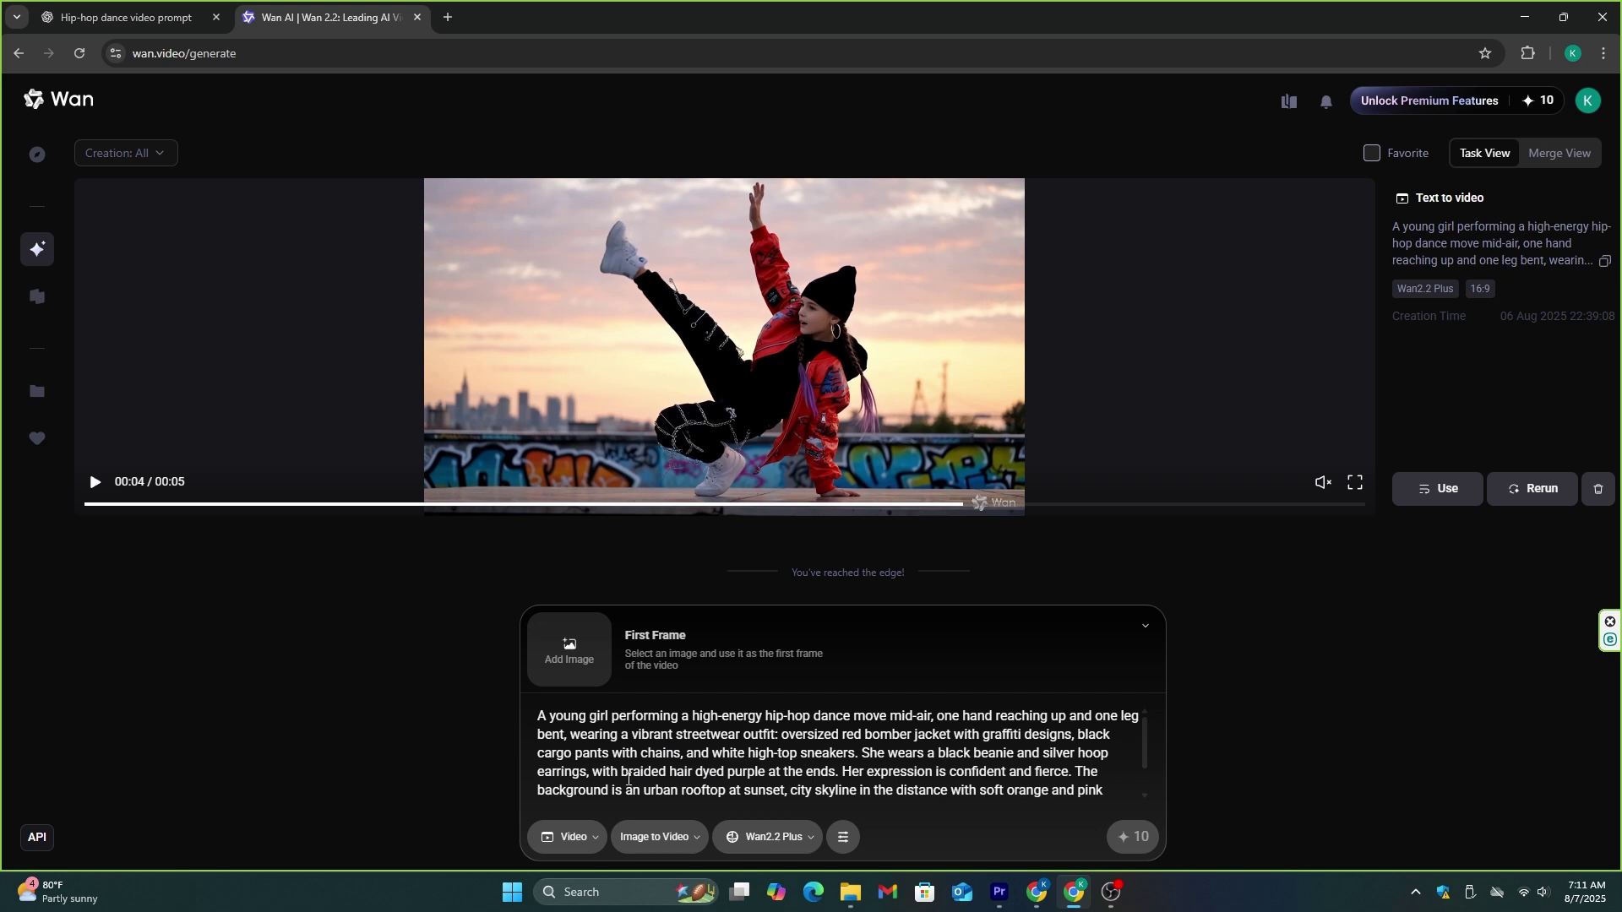
Resume the dance clip, then select ChatGPT's full detailed five-girl K-pop stage prompt
left_click(852, 358)
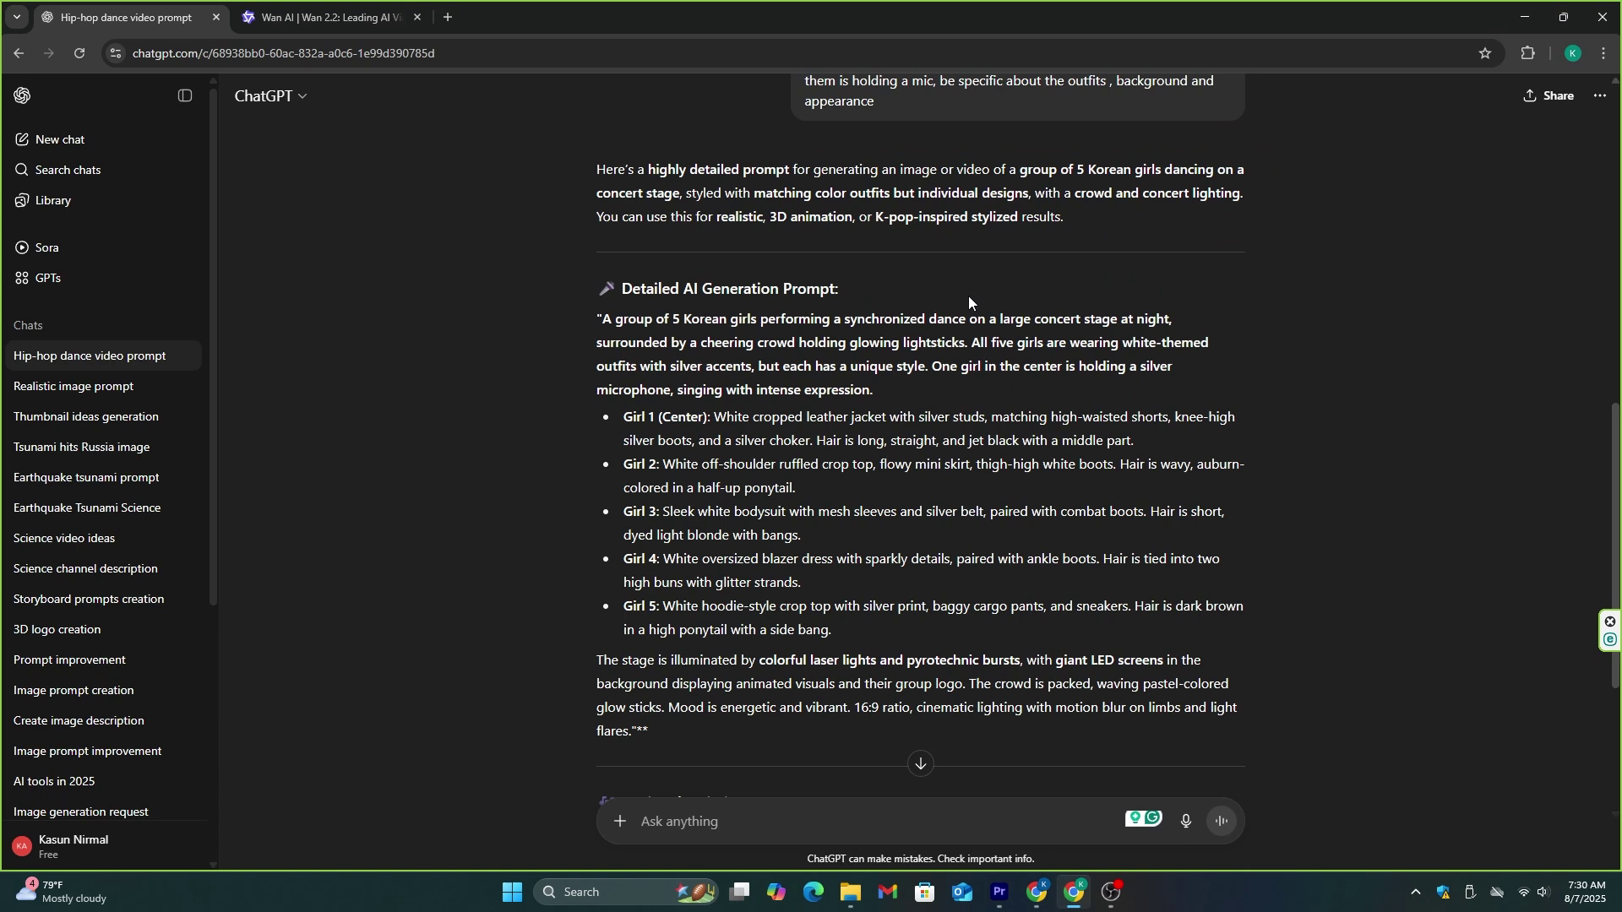
scroll(969, 295, "up", 1)
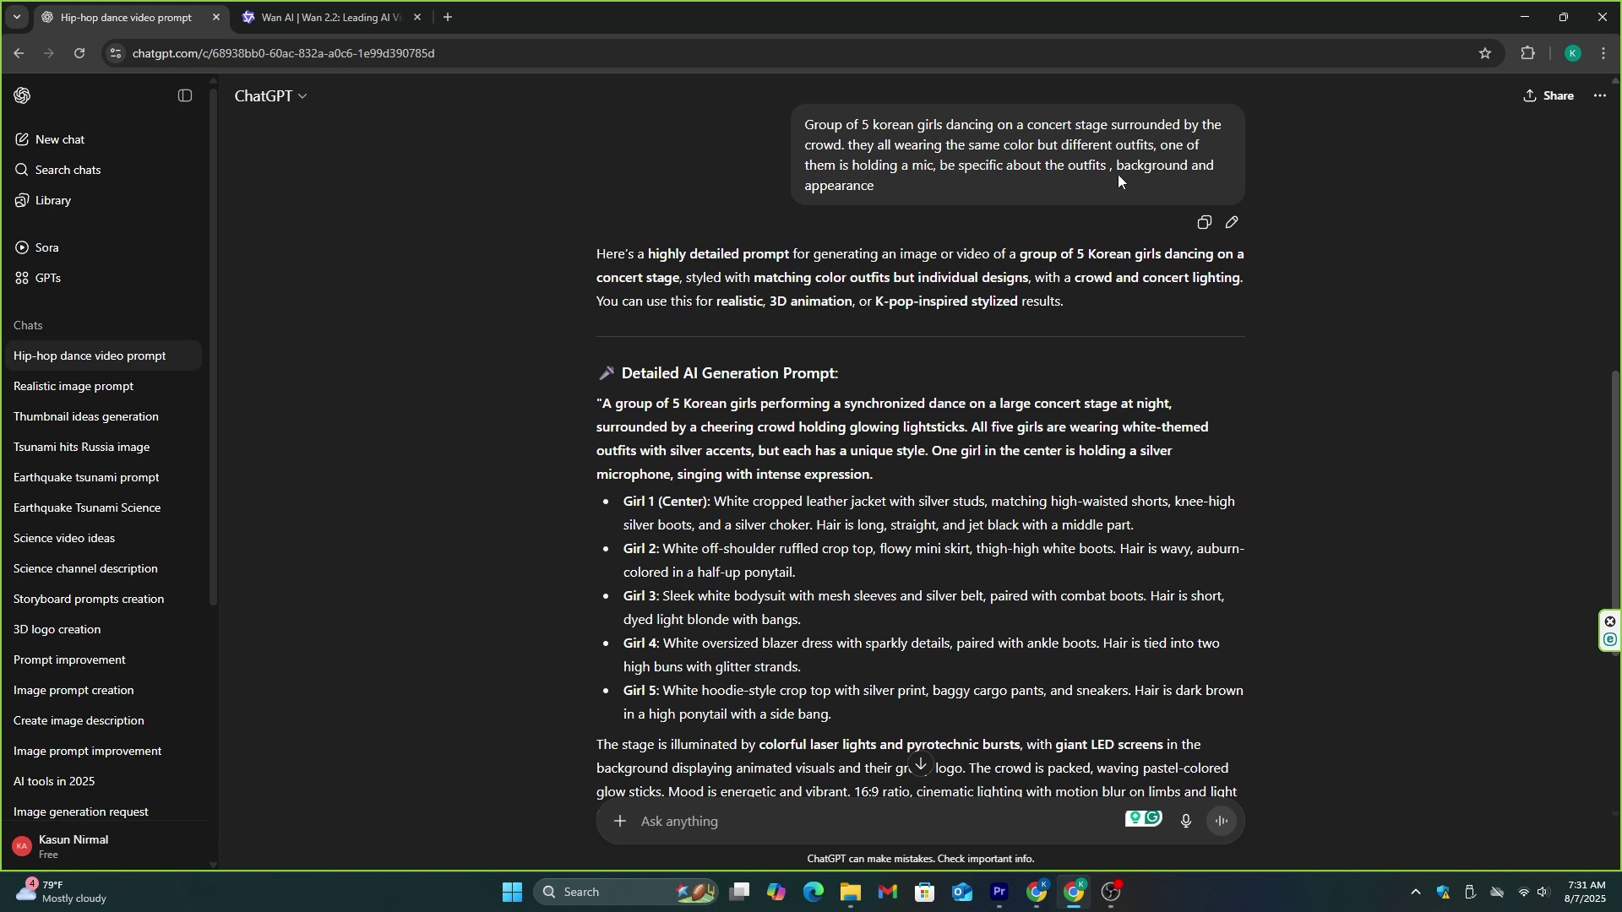
scroll(1118, 174, "down", 1)
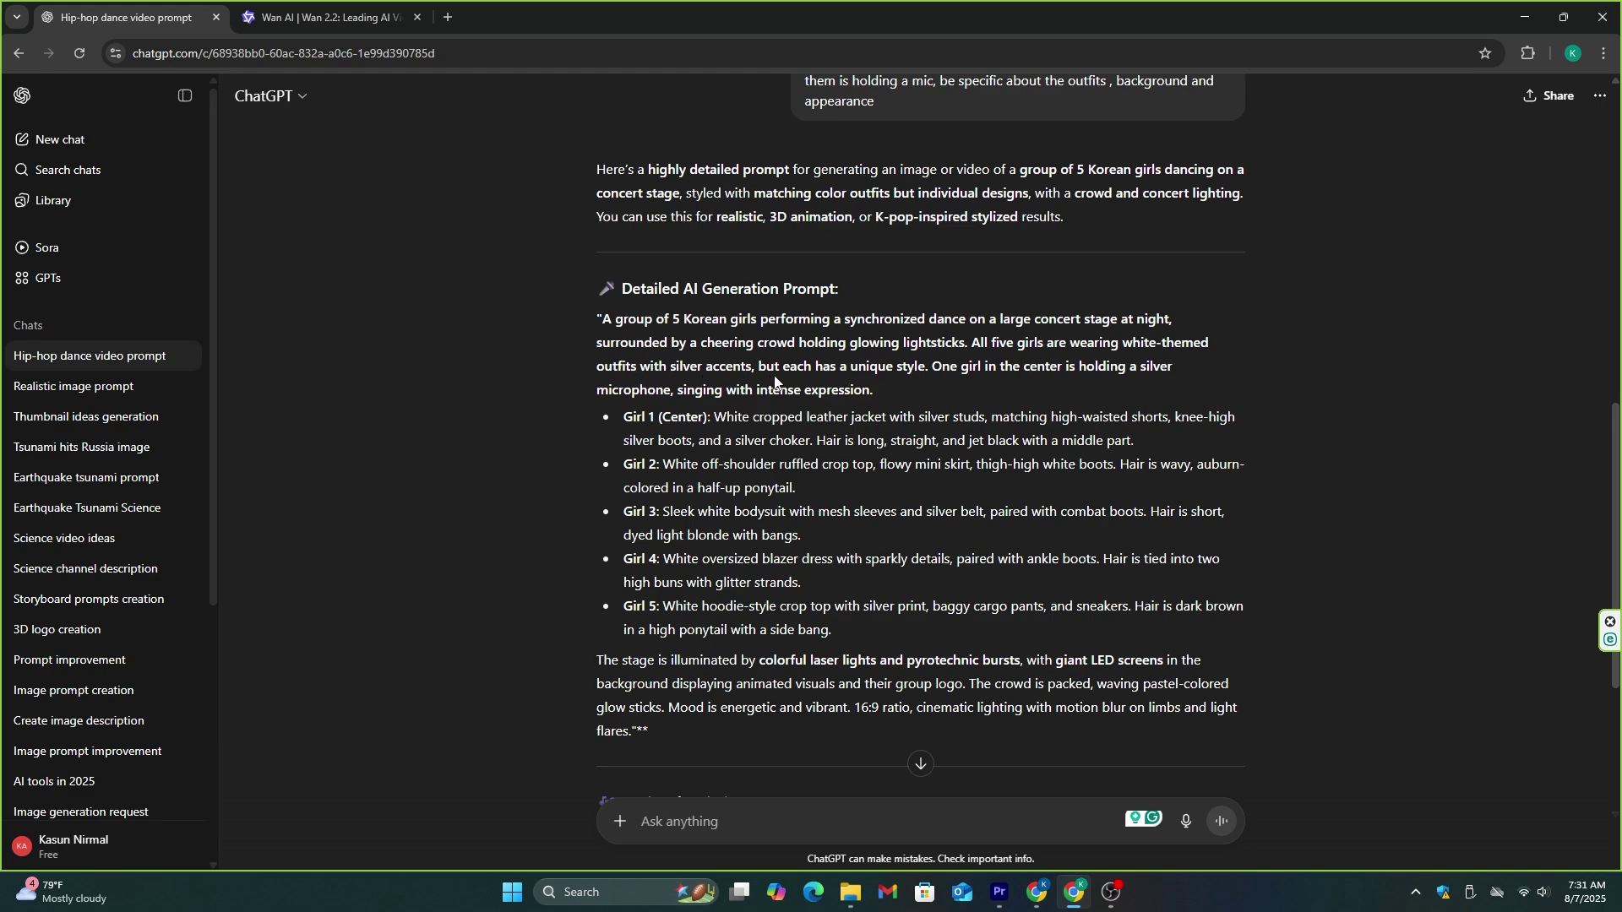
left_click_drag(598, 319, 651, 732)
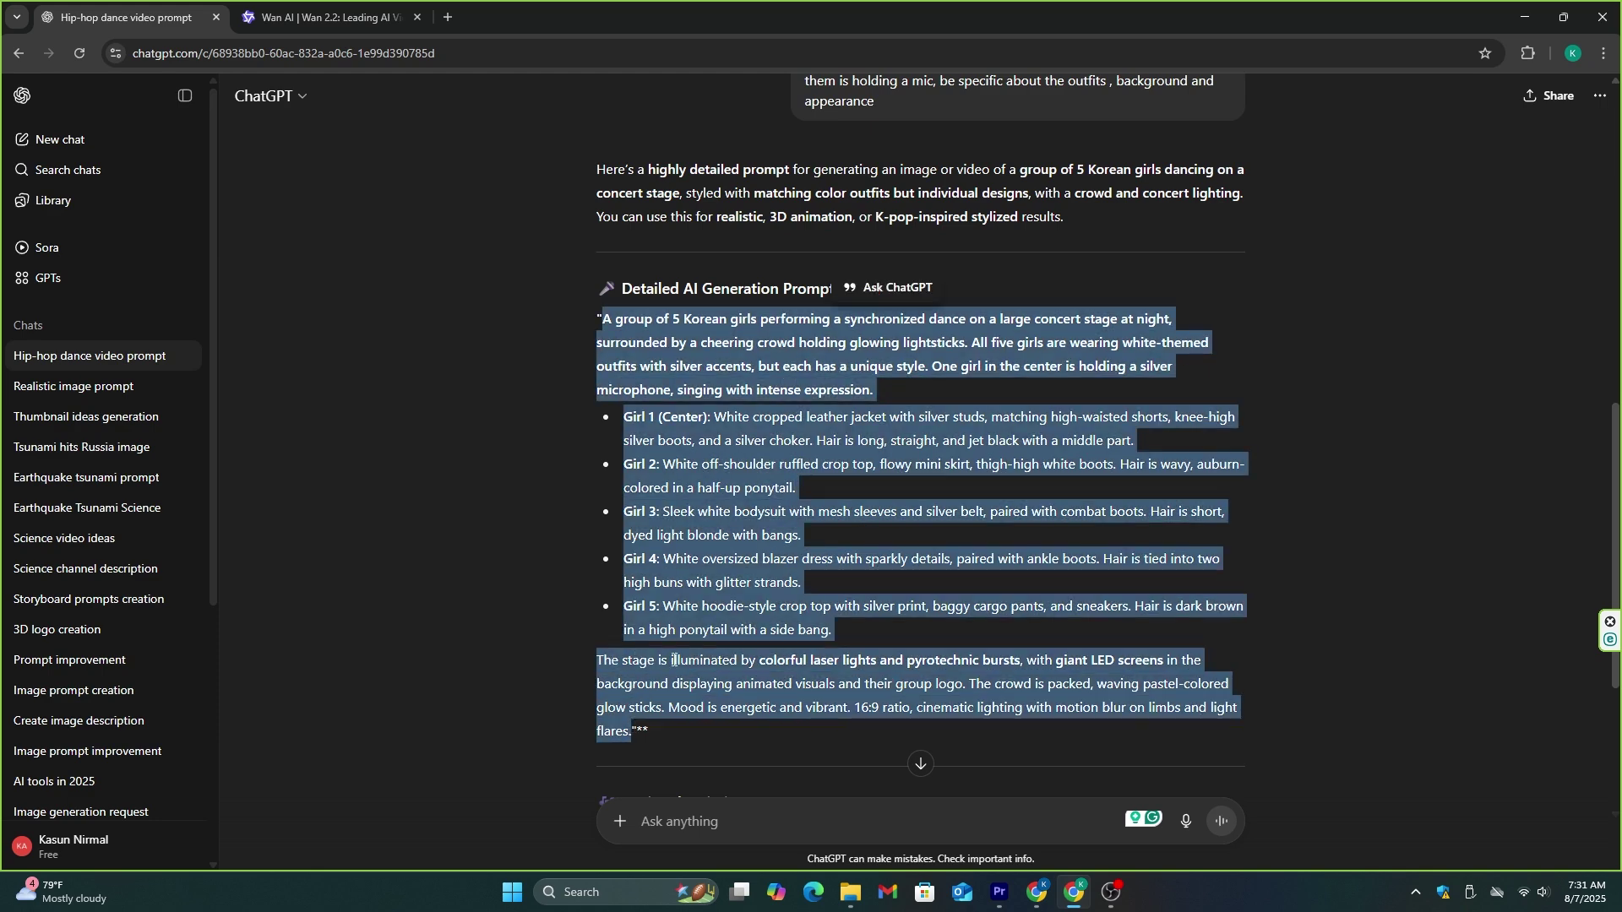
Switch Wan to Text to Video and review the 16:9 ratio and generation settings
left_click(346, 12)
left_click(845, 837)
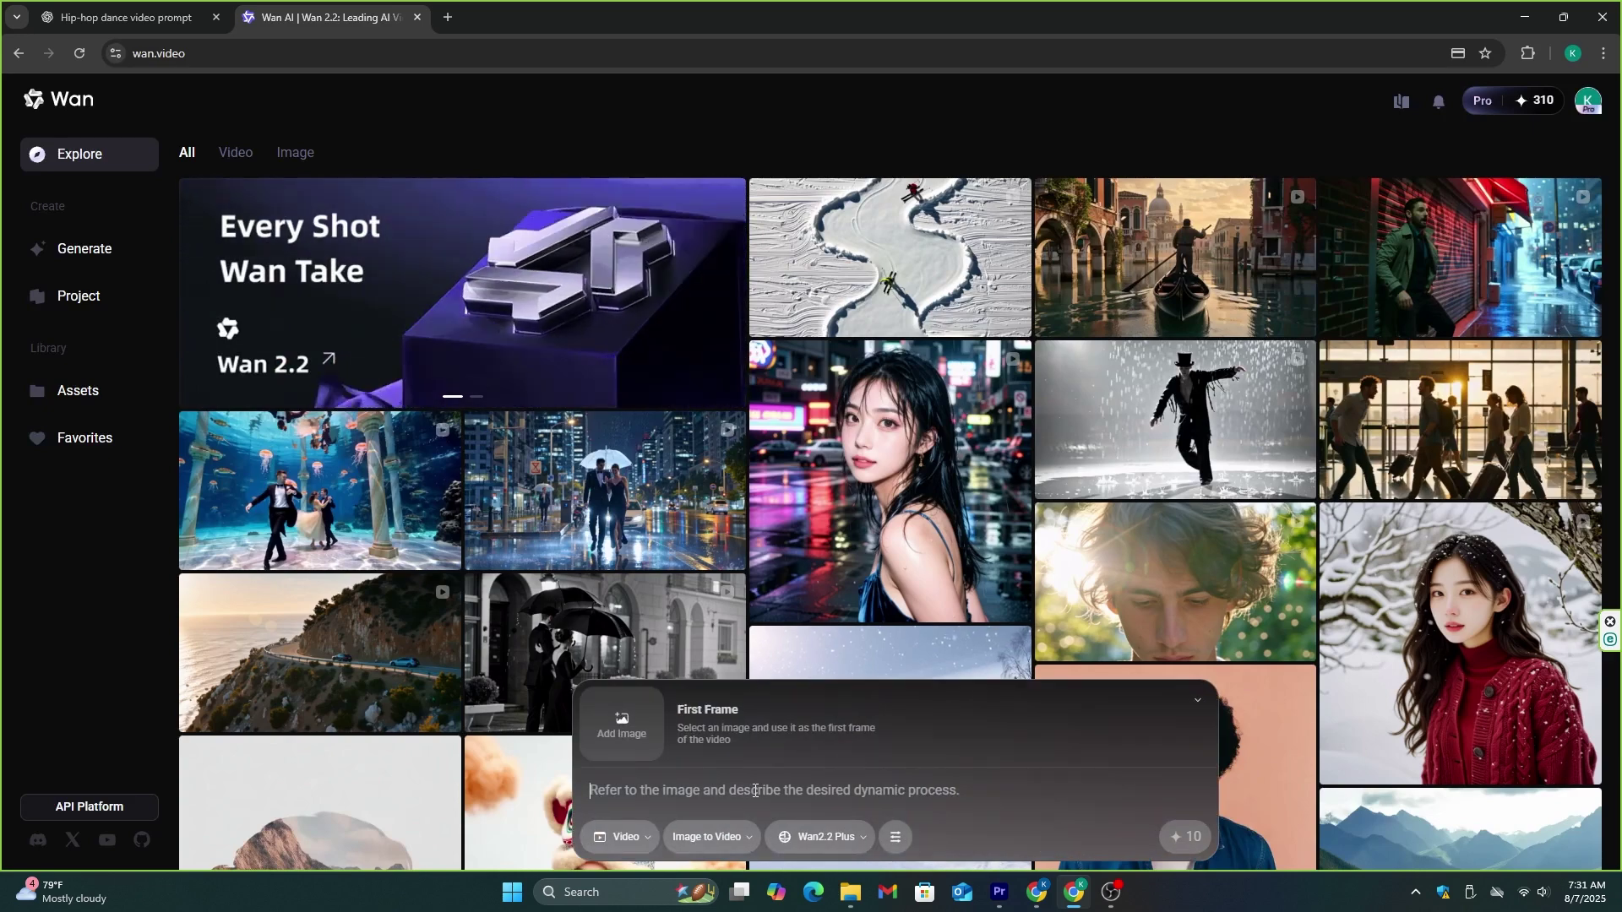
left_click(717, 836)
left_click(702, 641)
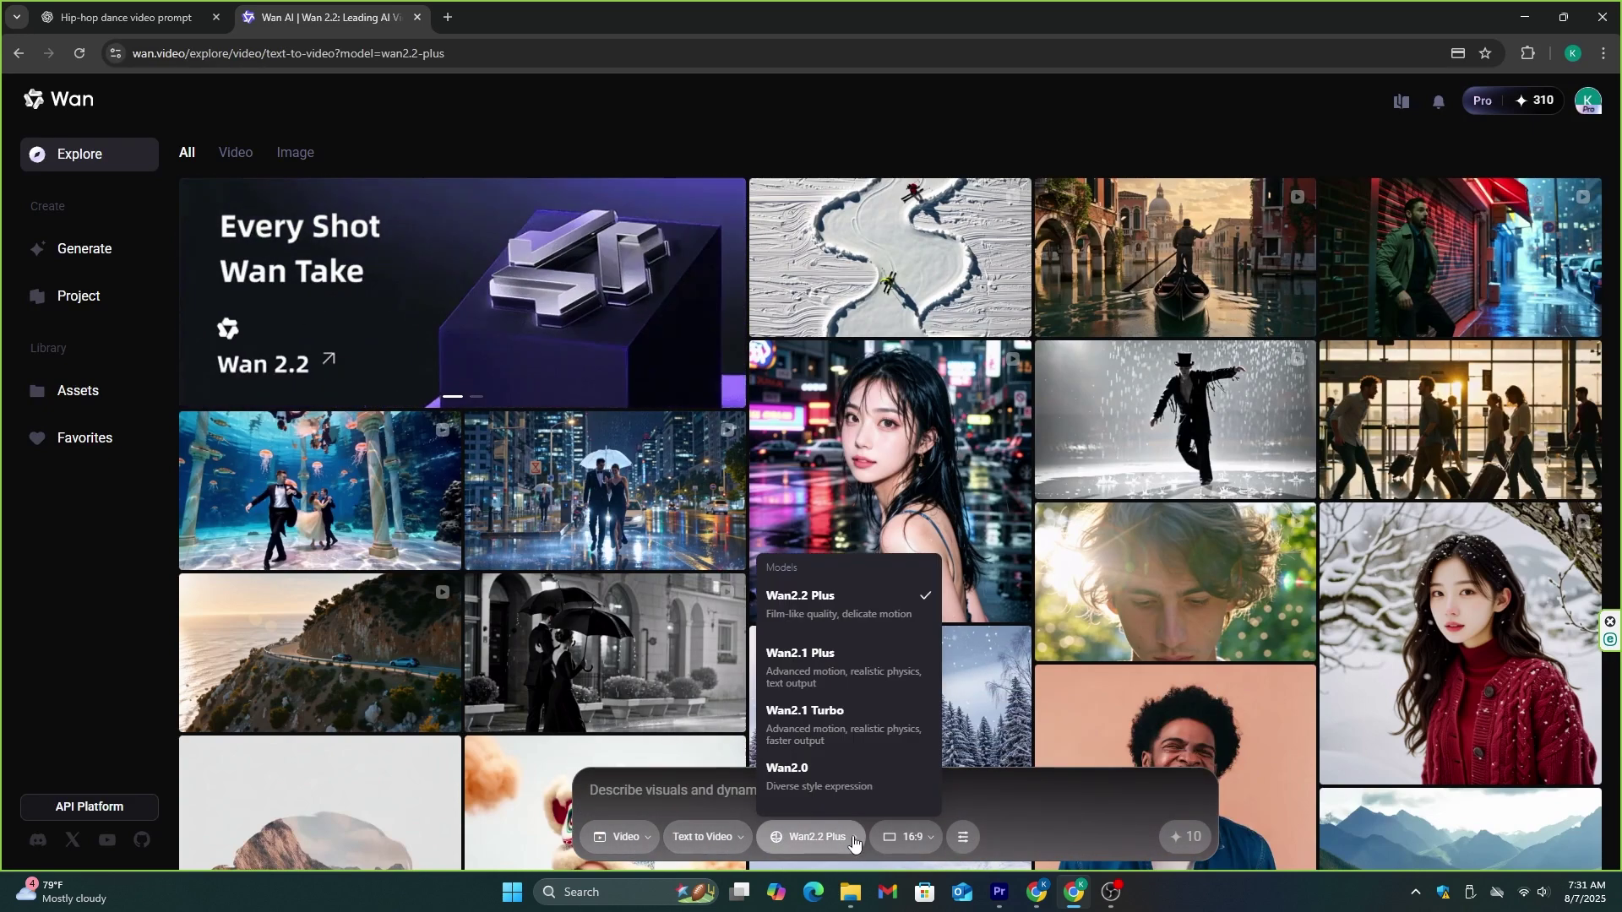
left_click(917, 838)
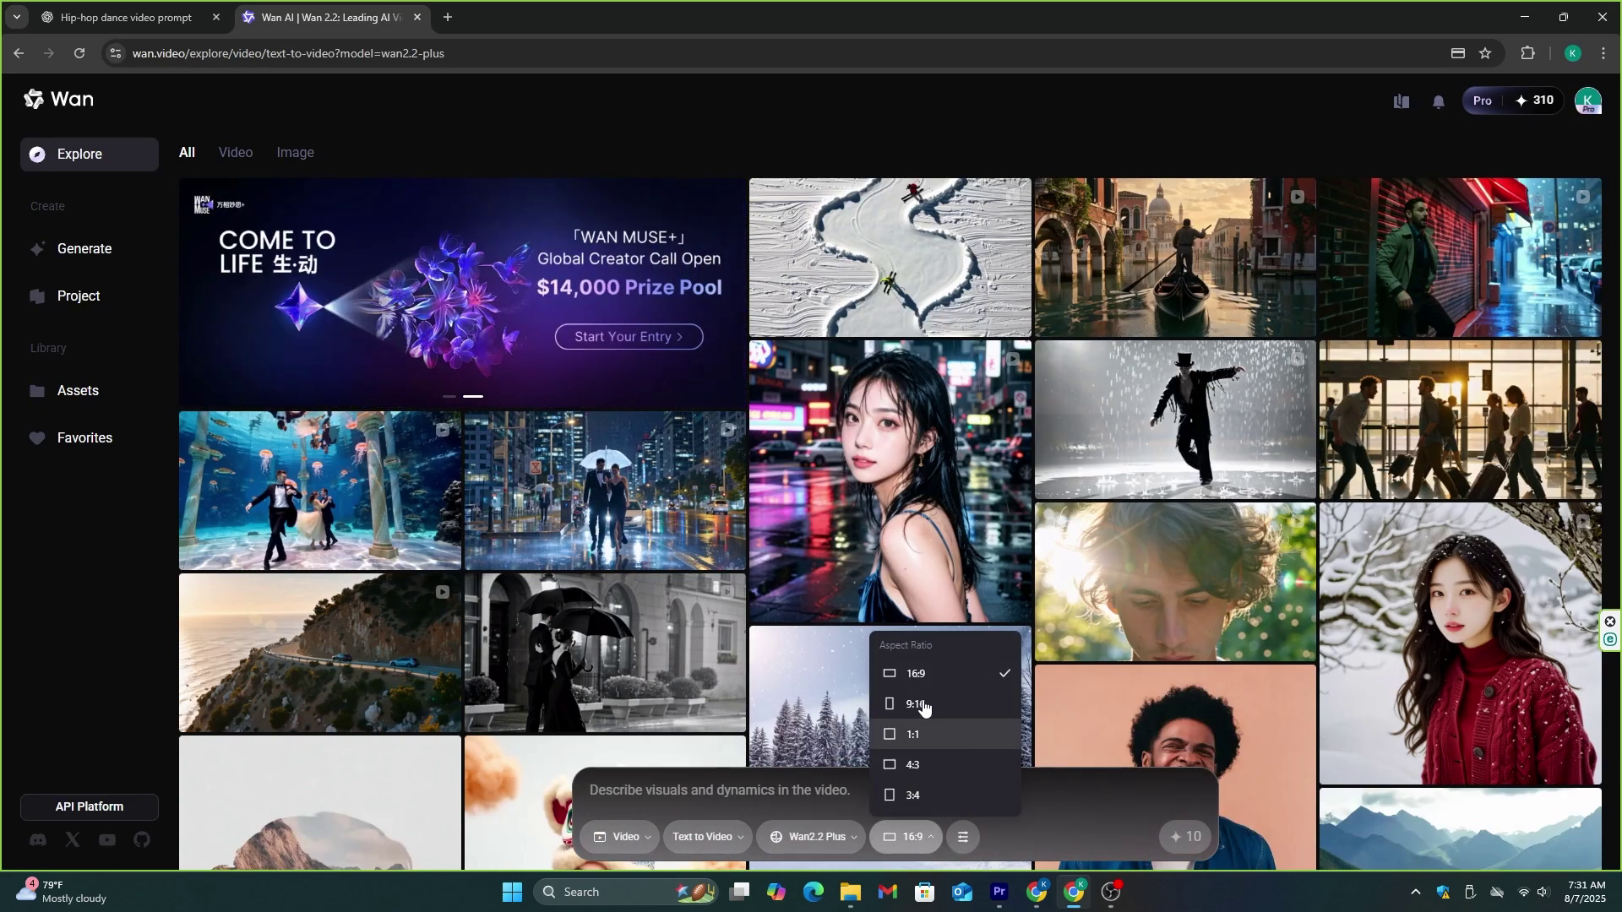
left_click(961, 839)
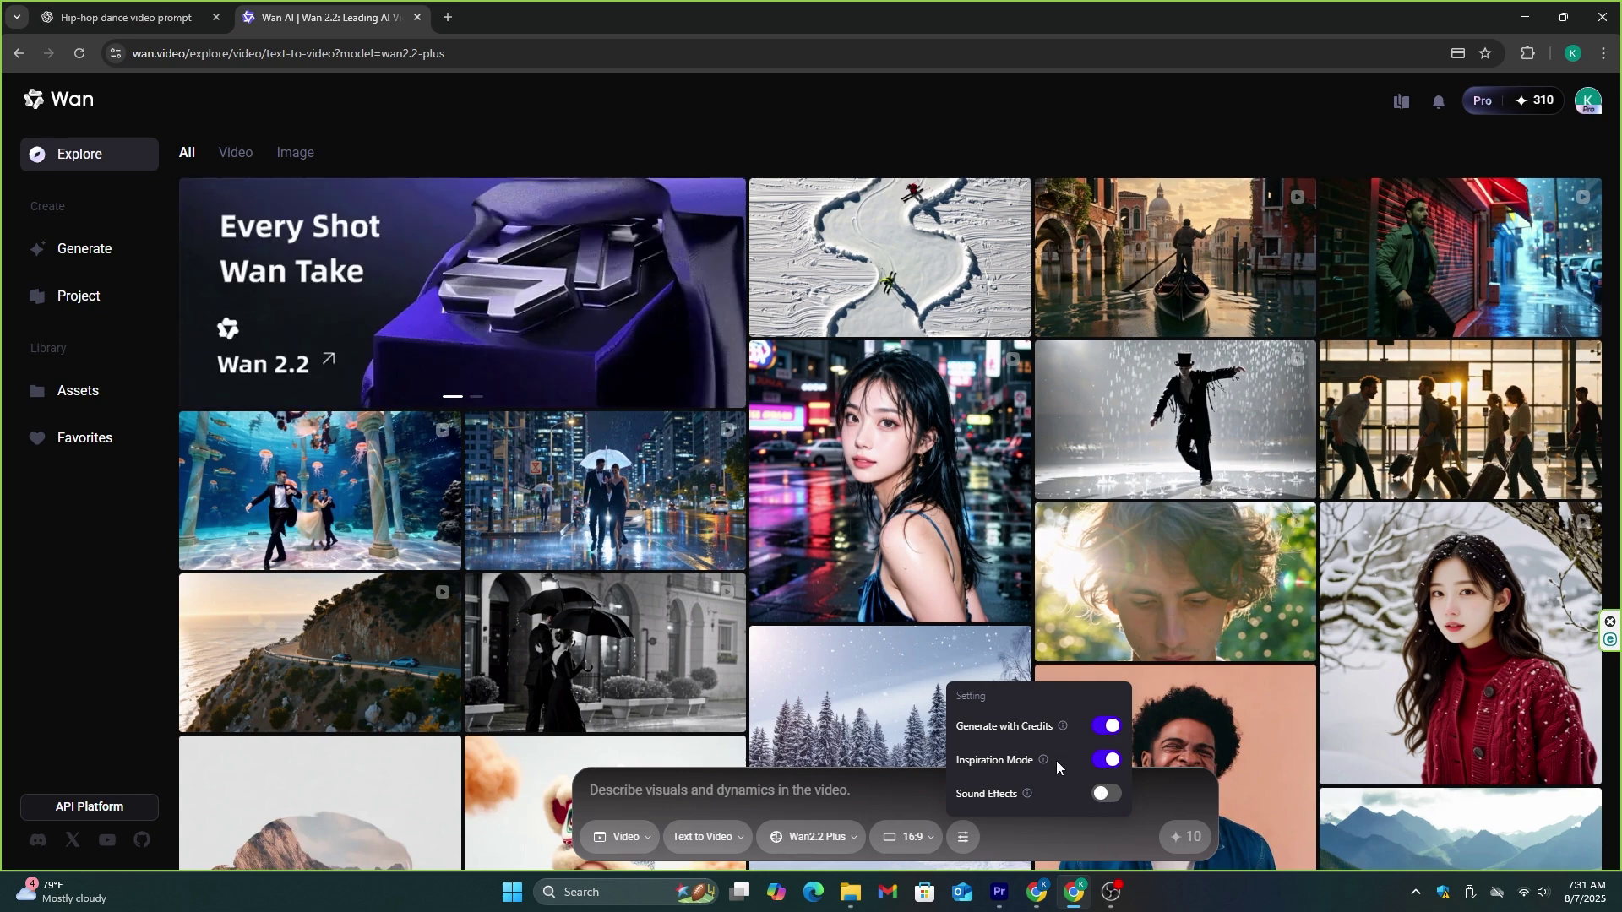
Paste the detailed K-pop stage prompt and submit it for generation
left_click(804, 790)
key("ctrl+v")
left_click(1184, 837)
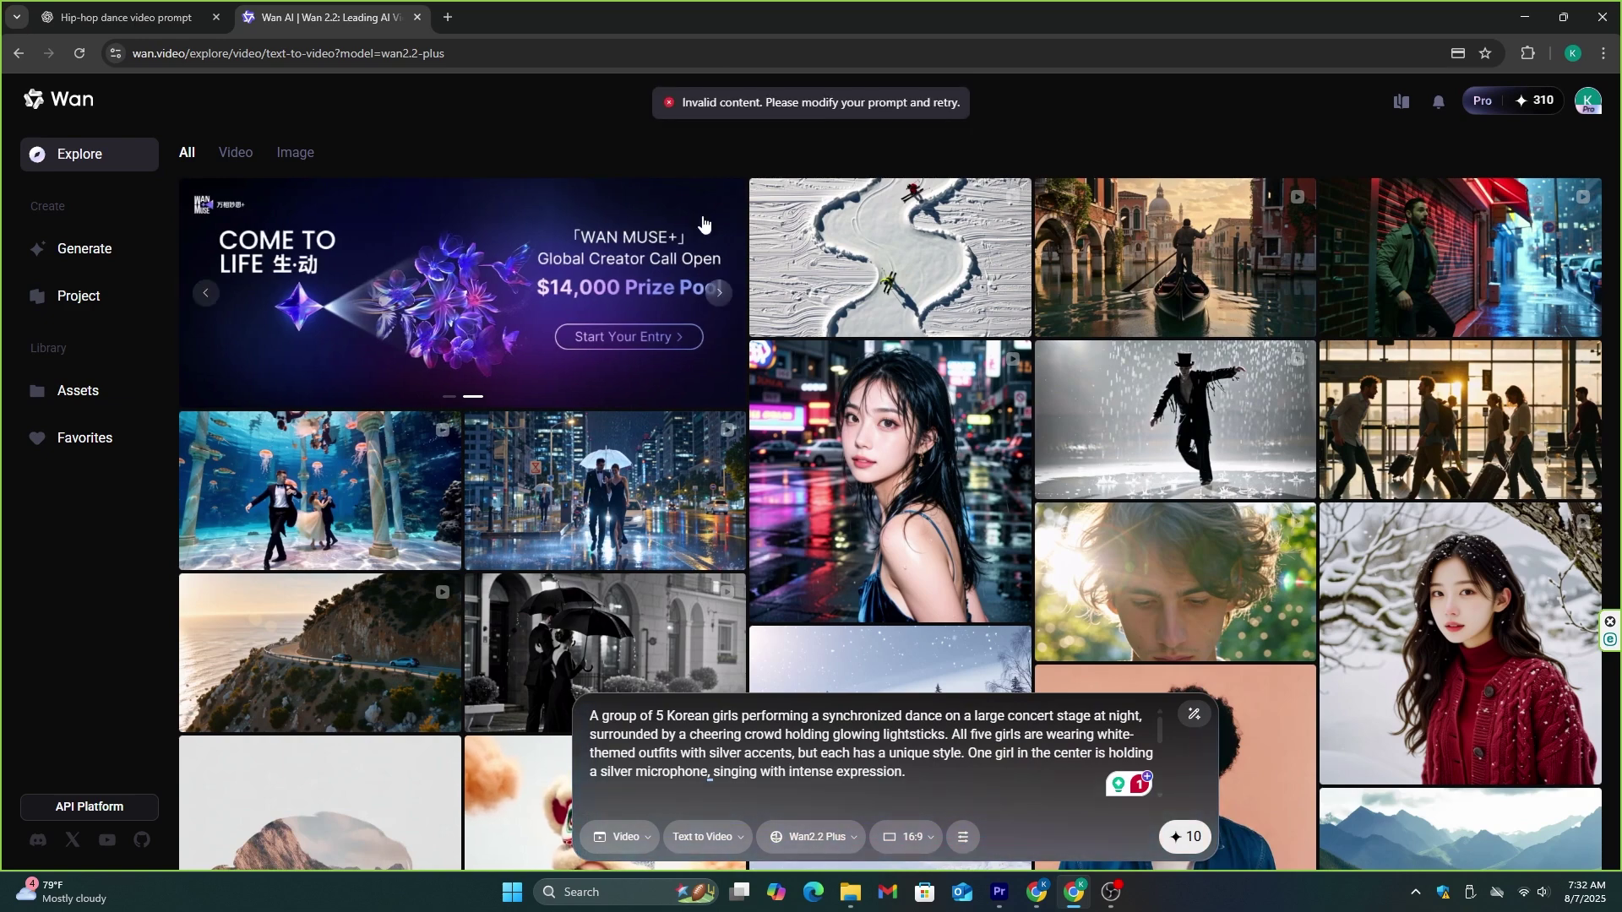
scroll(910, 772, "down", 5)
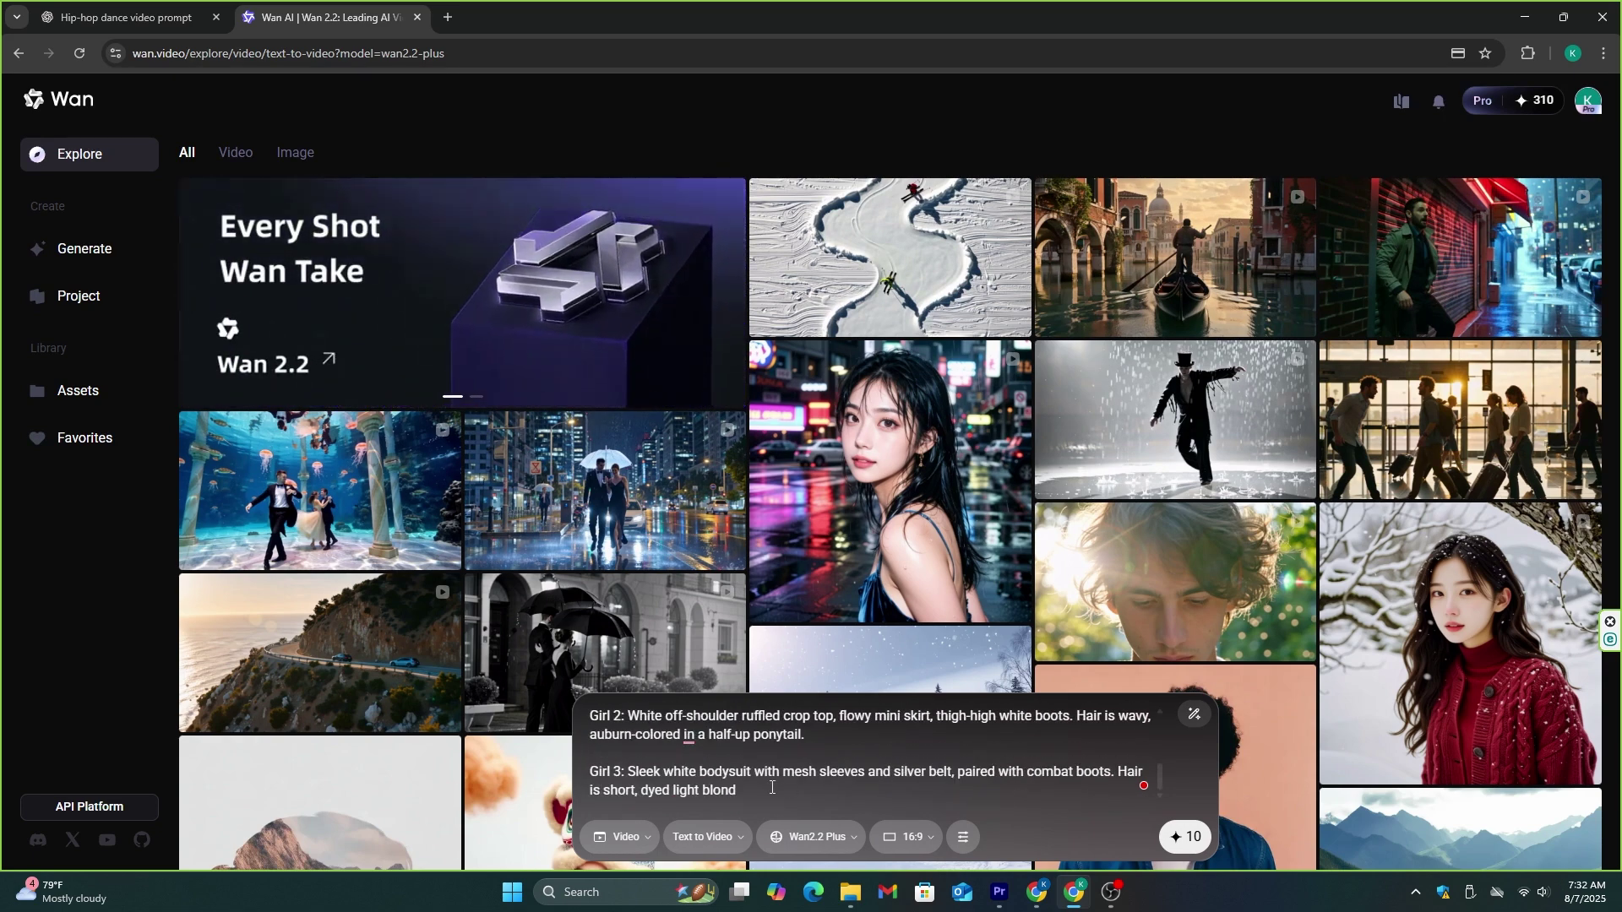
Ask ChatGPT to make the prompt shorter and select the concise five-girl version
key("ctrl+Tab")
type("Po")
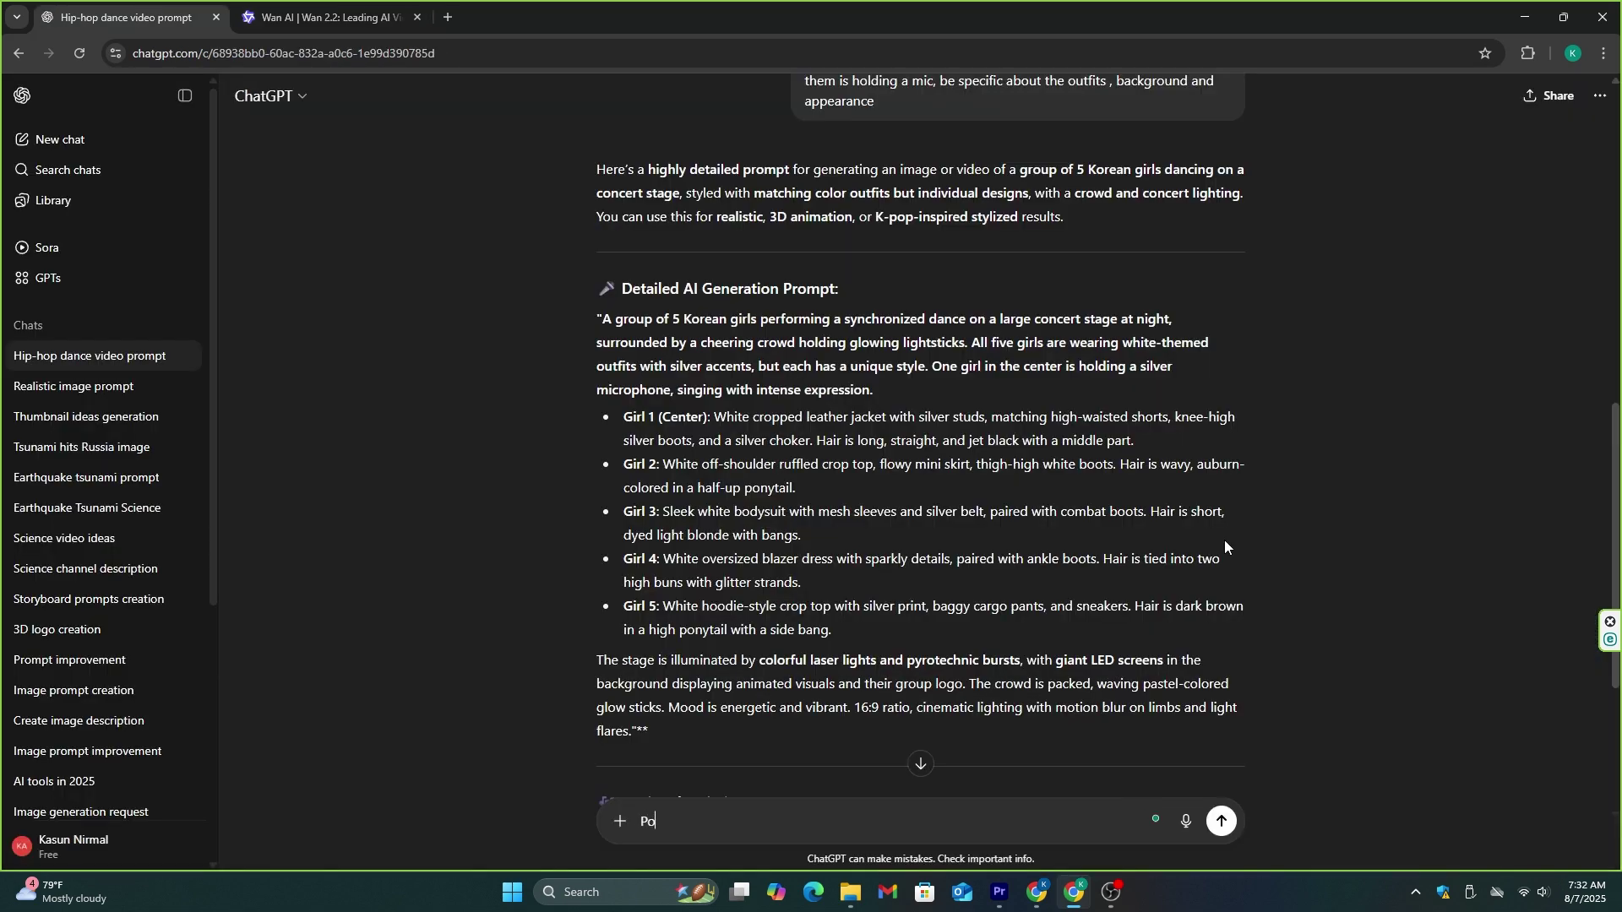
type("ompt is too long make it short")
key("Return")
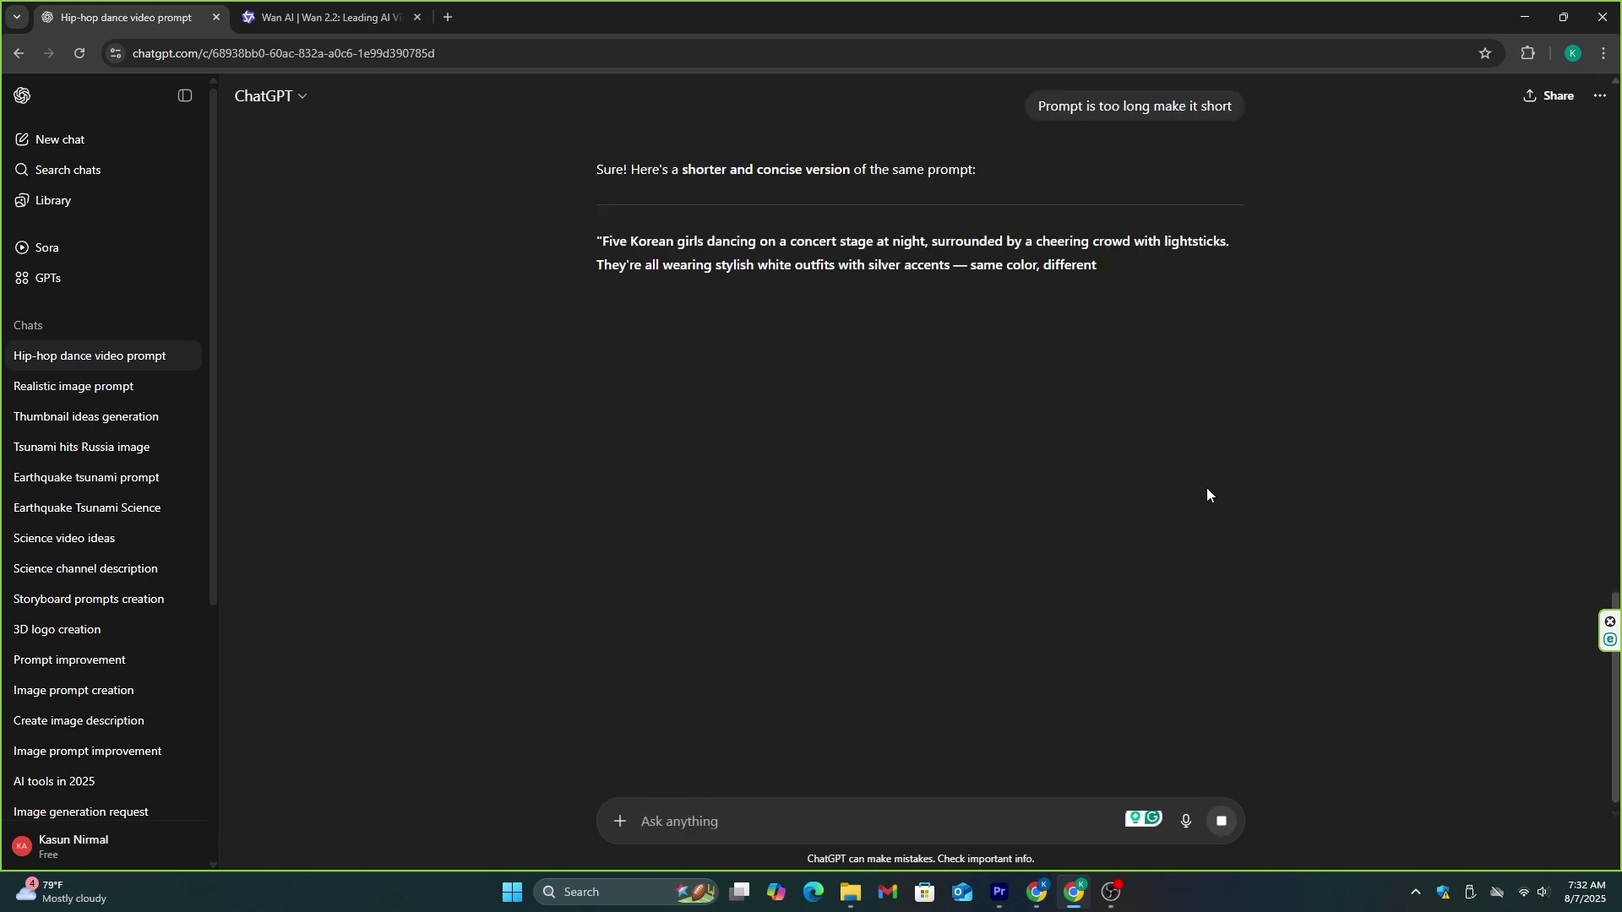
left_click_drag(604, 239, 1004, 339)
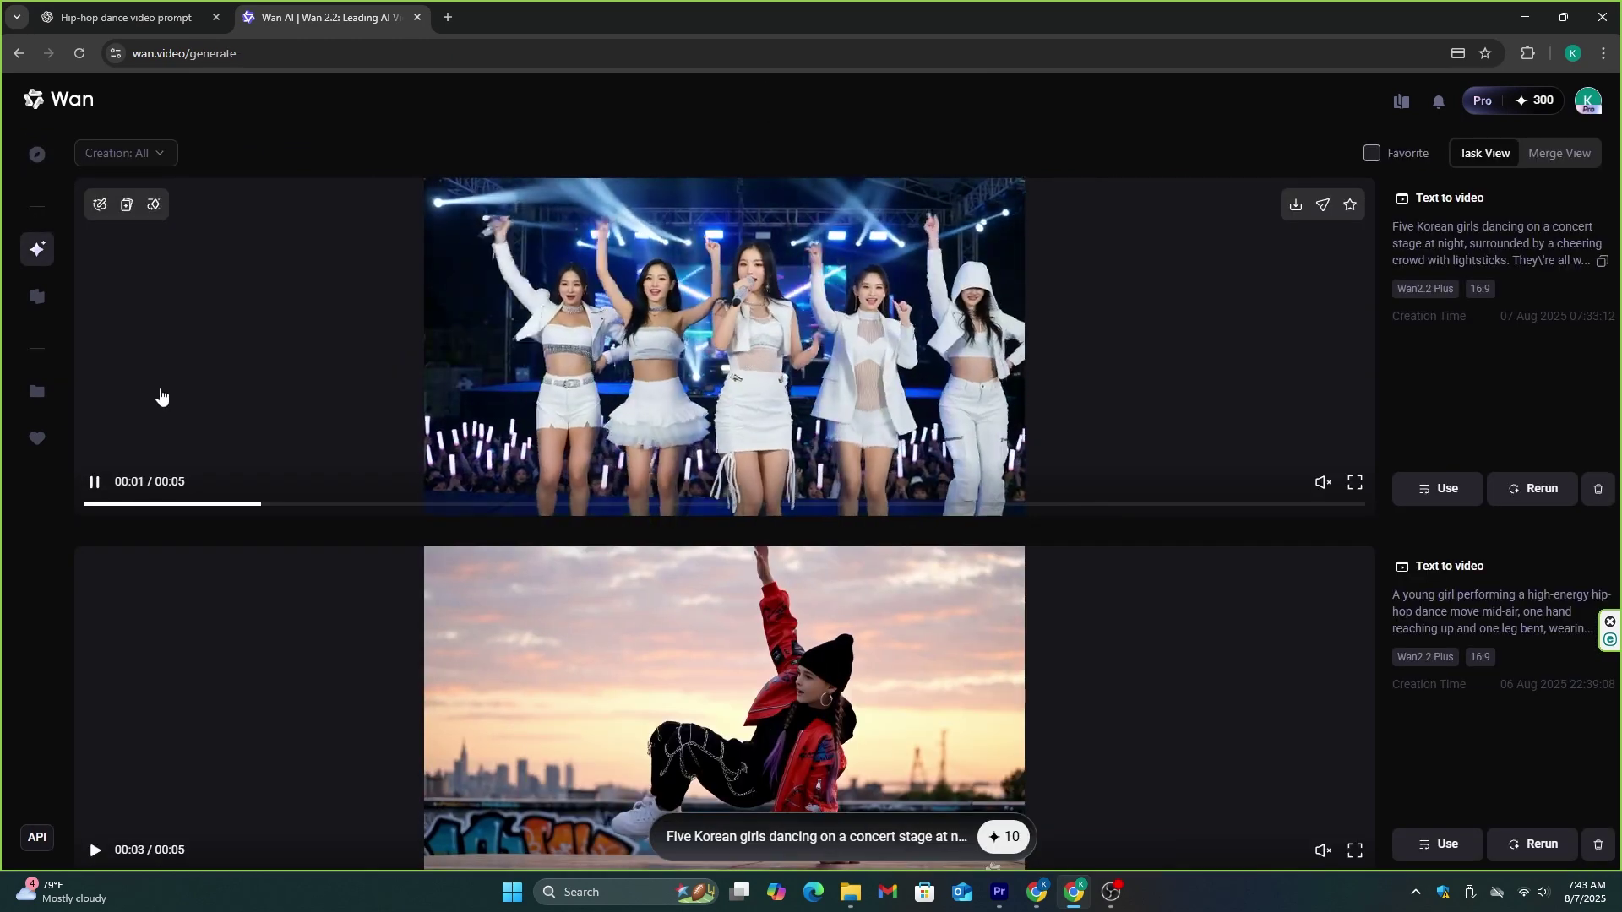
Play the K-pop clip with sound, then get and select ChatGPT's sinking-ship rescue prompt
left_click(1324, 487)
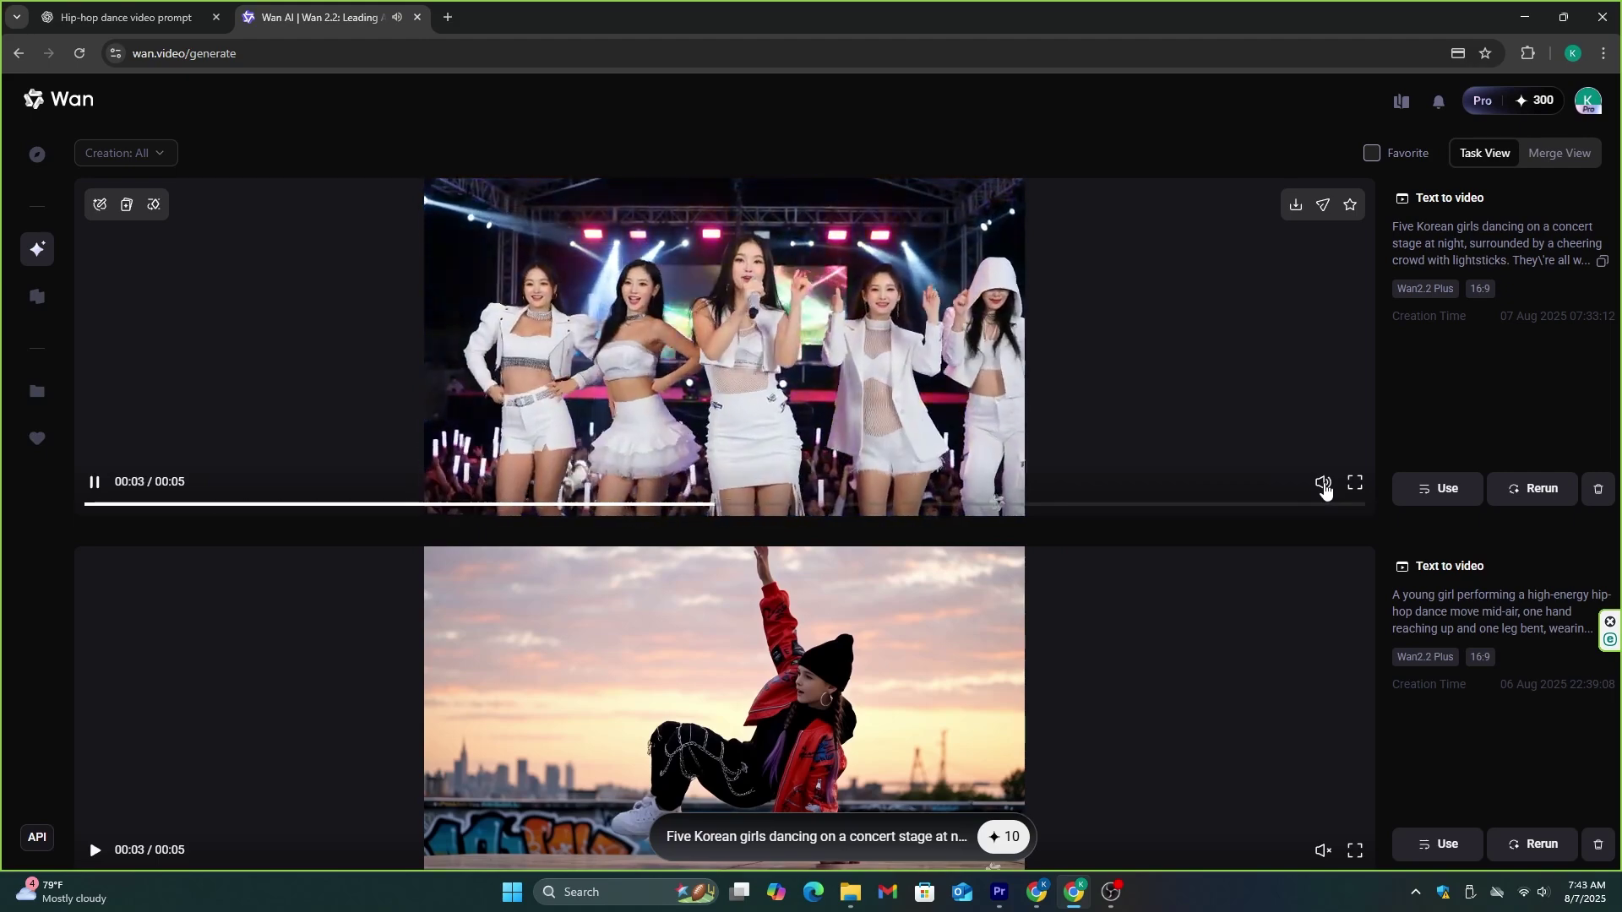
left_click(1324, 488)
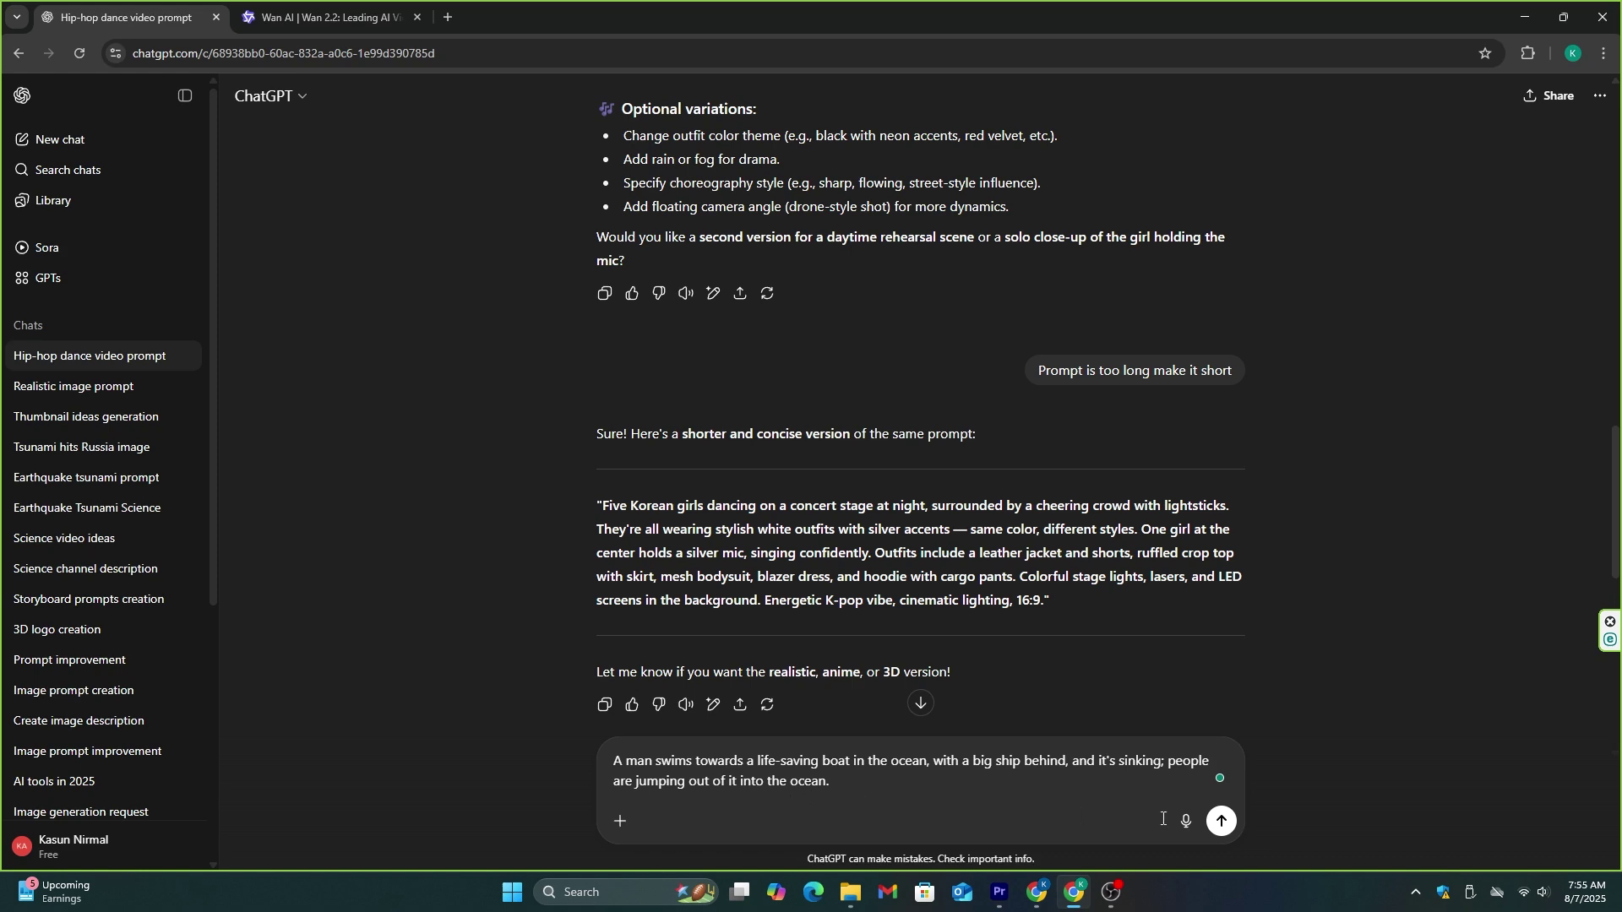
left_click(1210, 828)
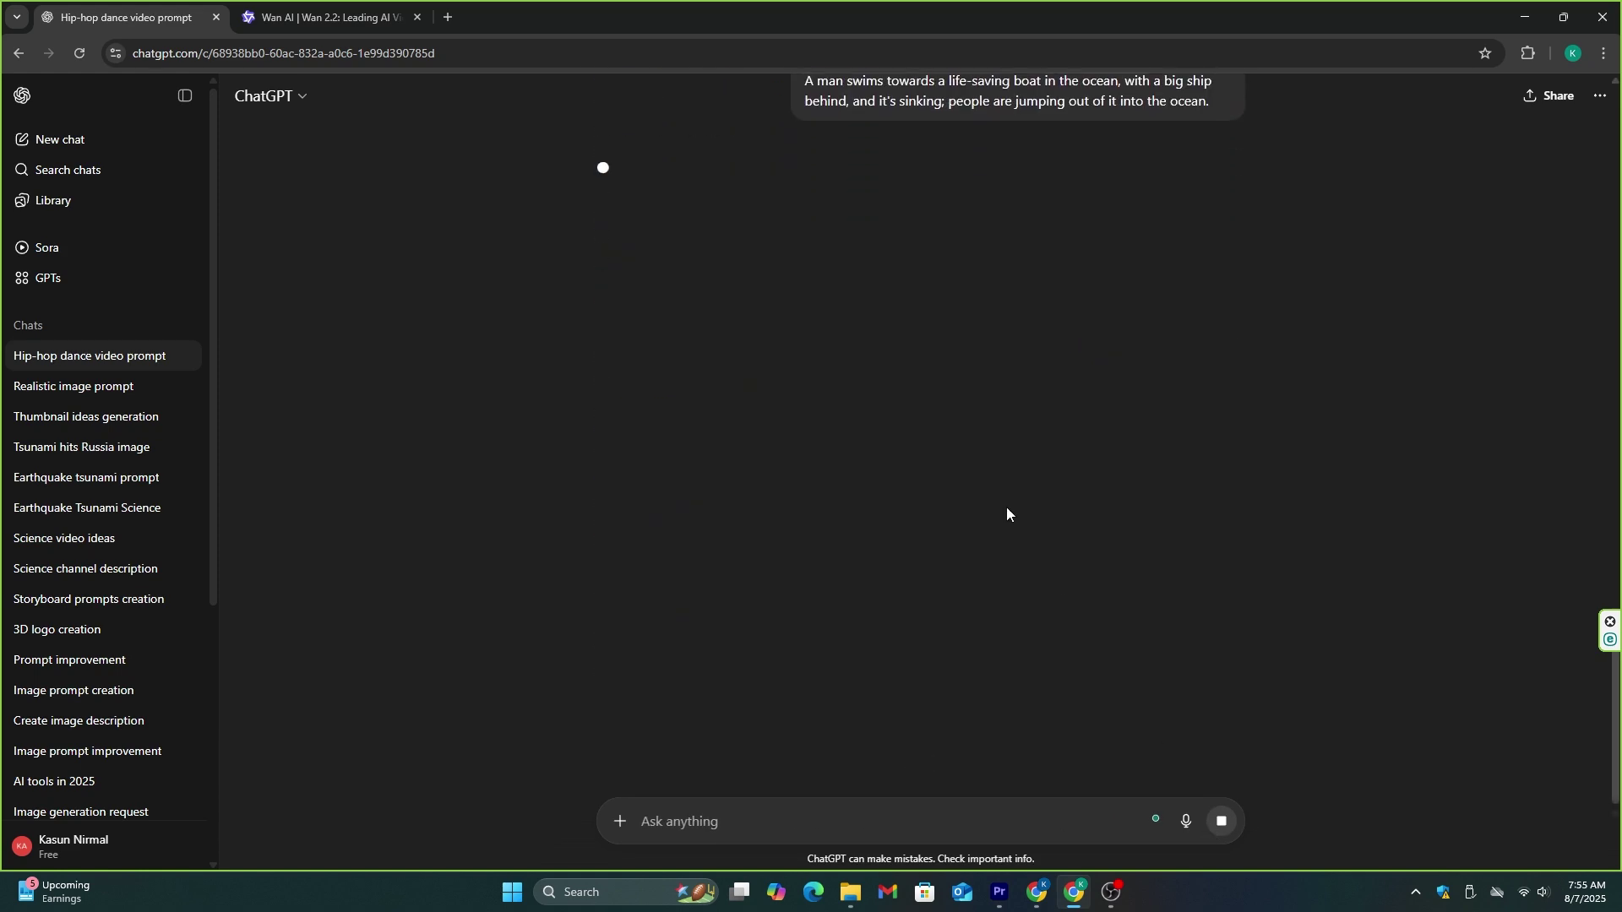
scroll(607, 327, "up", 1)
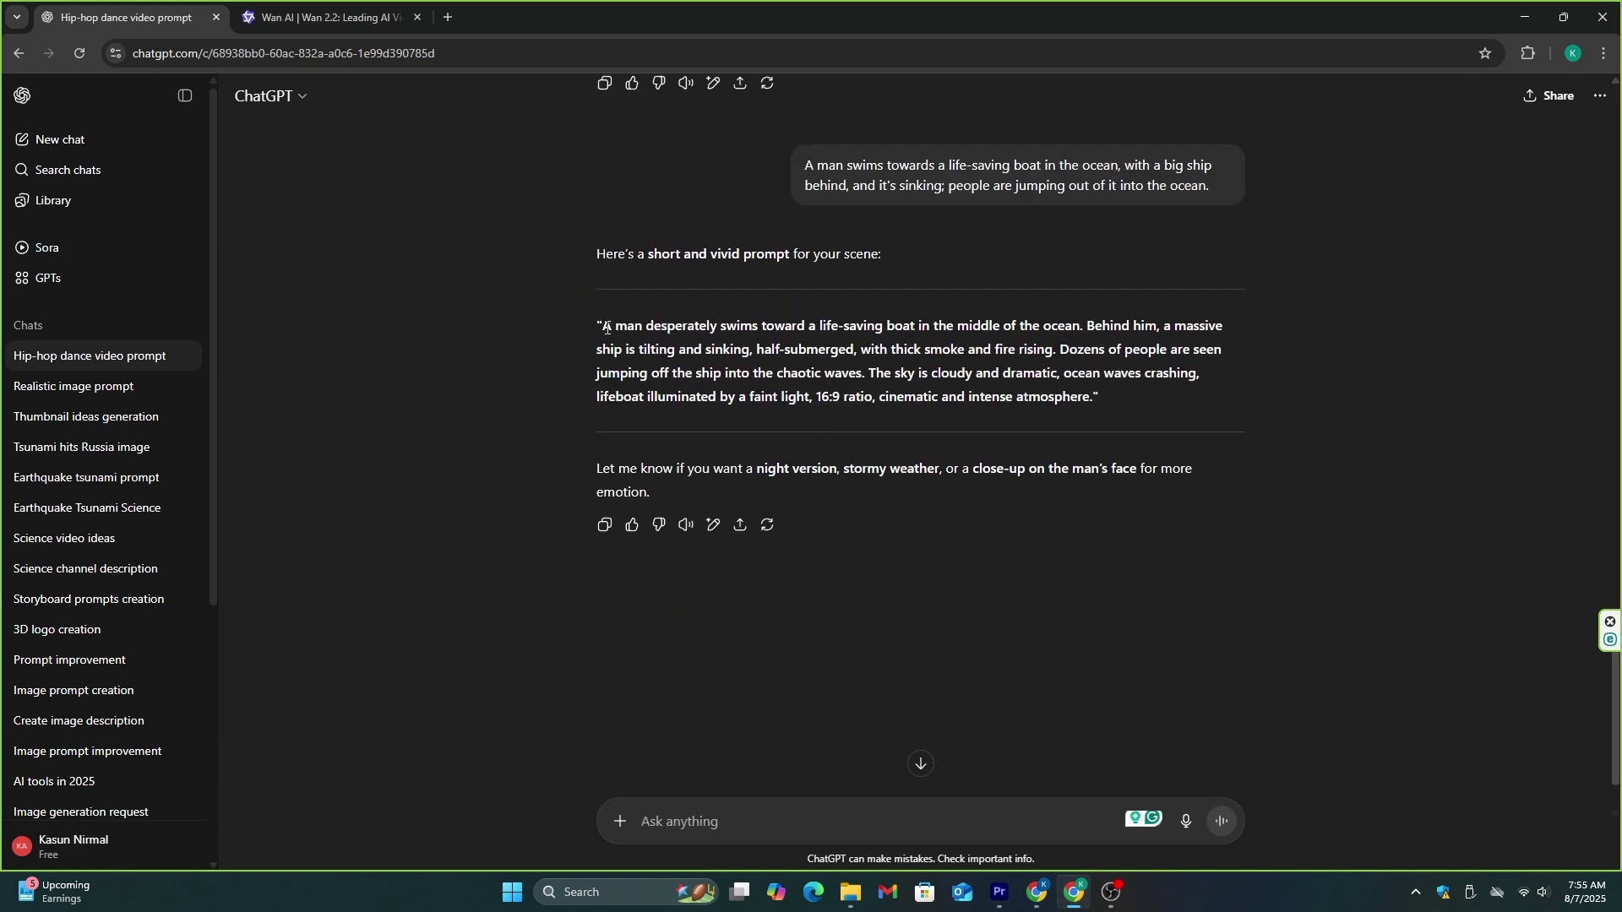
left_click_drag(607, 327, 1090, 397)
Paste the sinking-ship prompt into Wan, remove the '16:9 ratio' wording, and generate
key("ctrl+c")
left_click(321, 17)
left_click(924, 769)
key("ctrl+v")
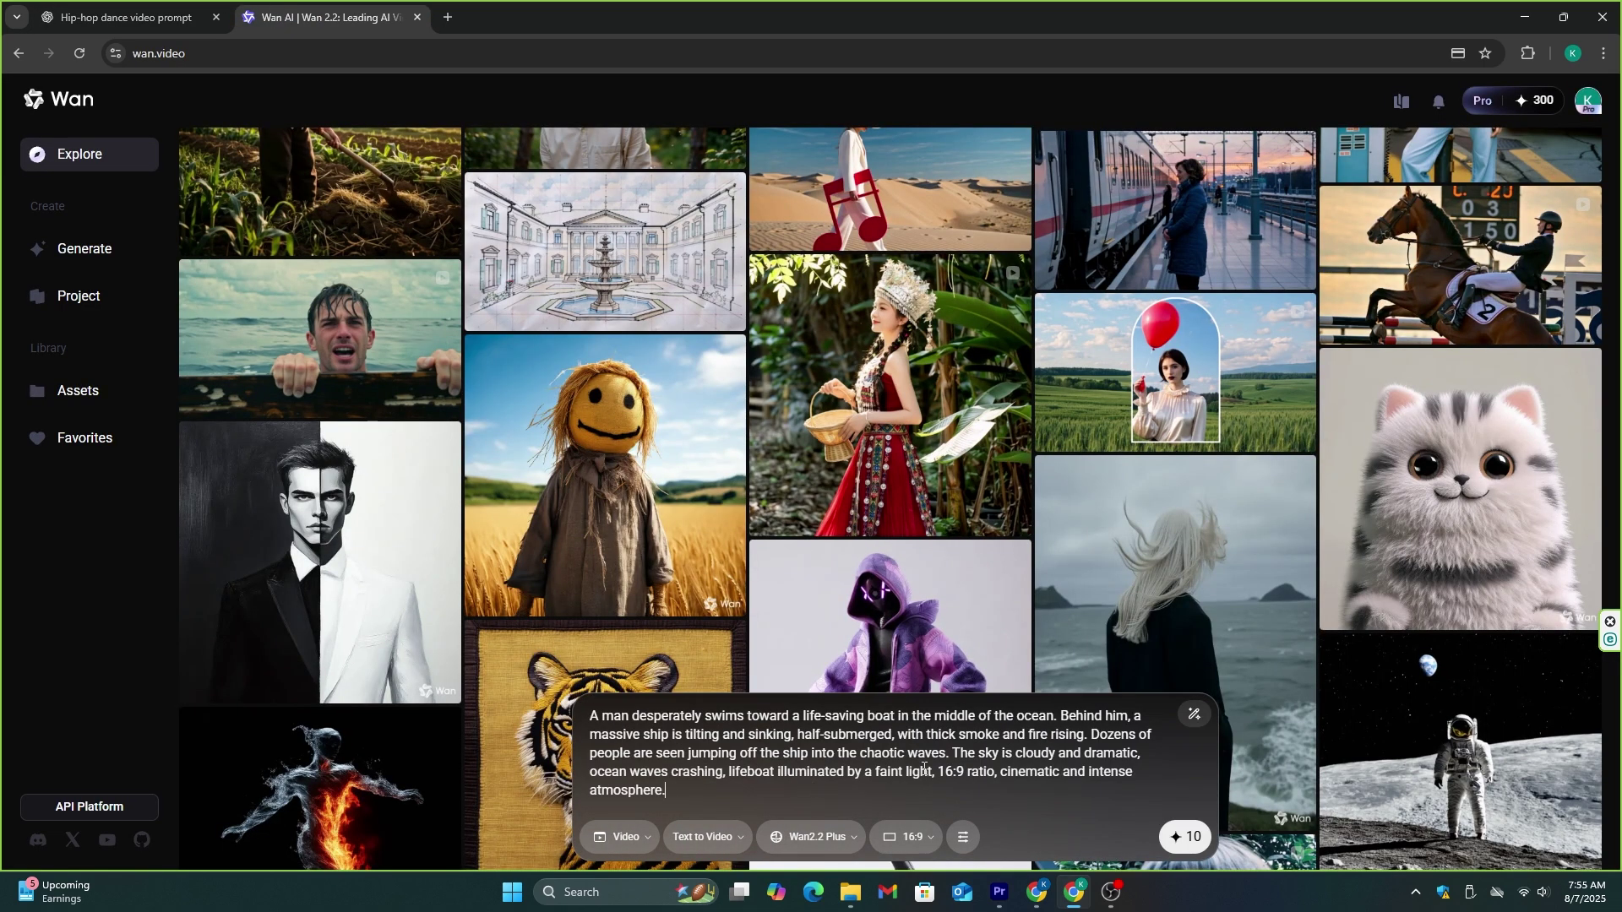
key("BackSpace")
left_click(1194, 839)
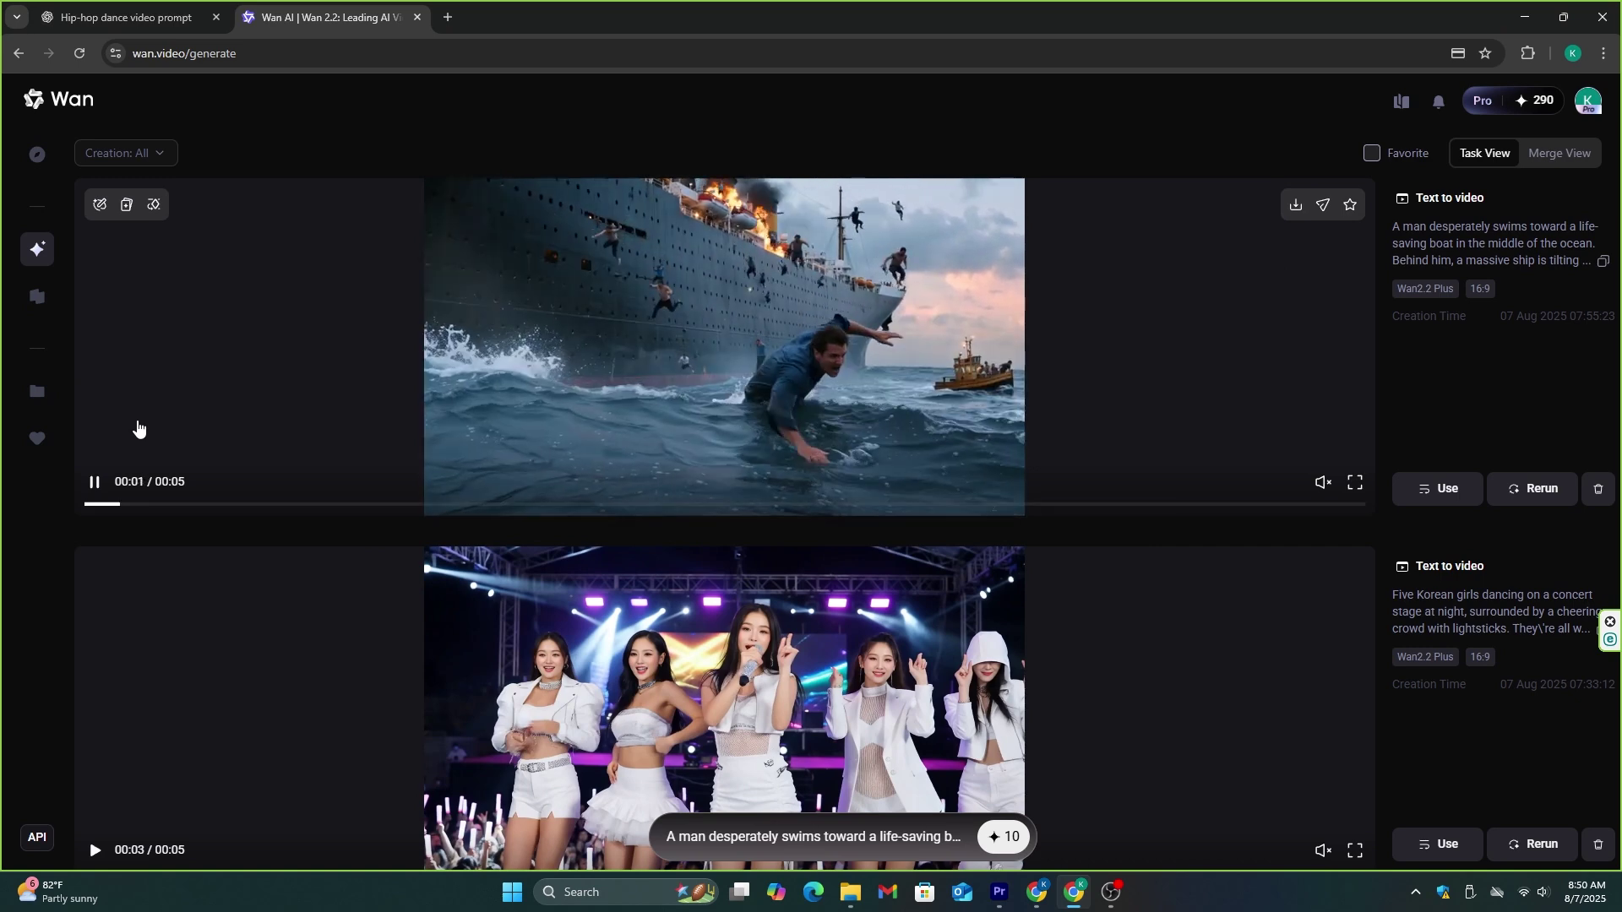
left_click(811, 836)
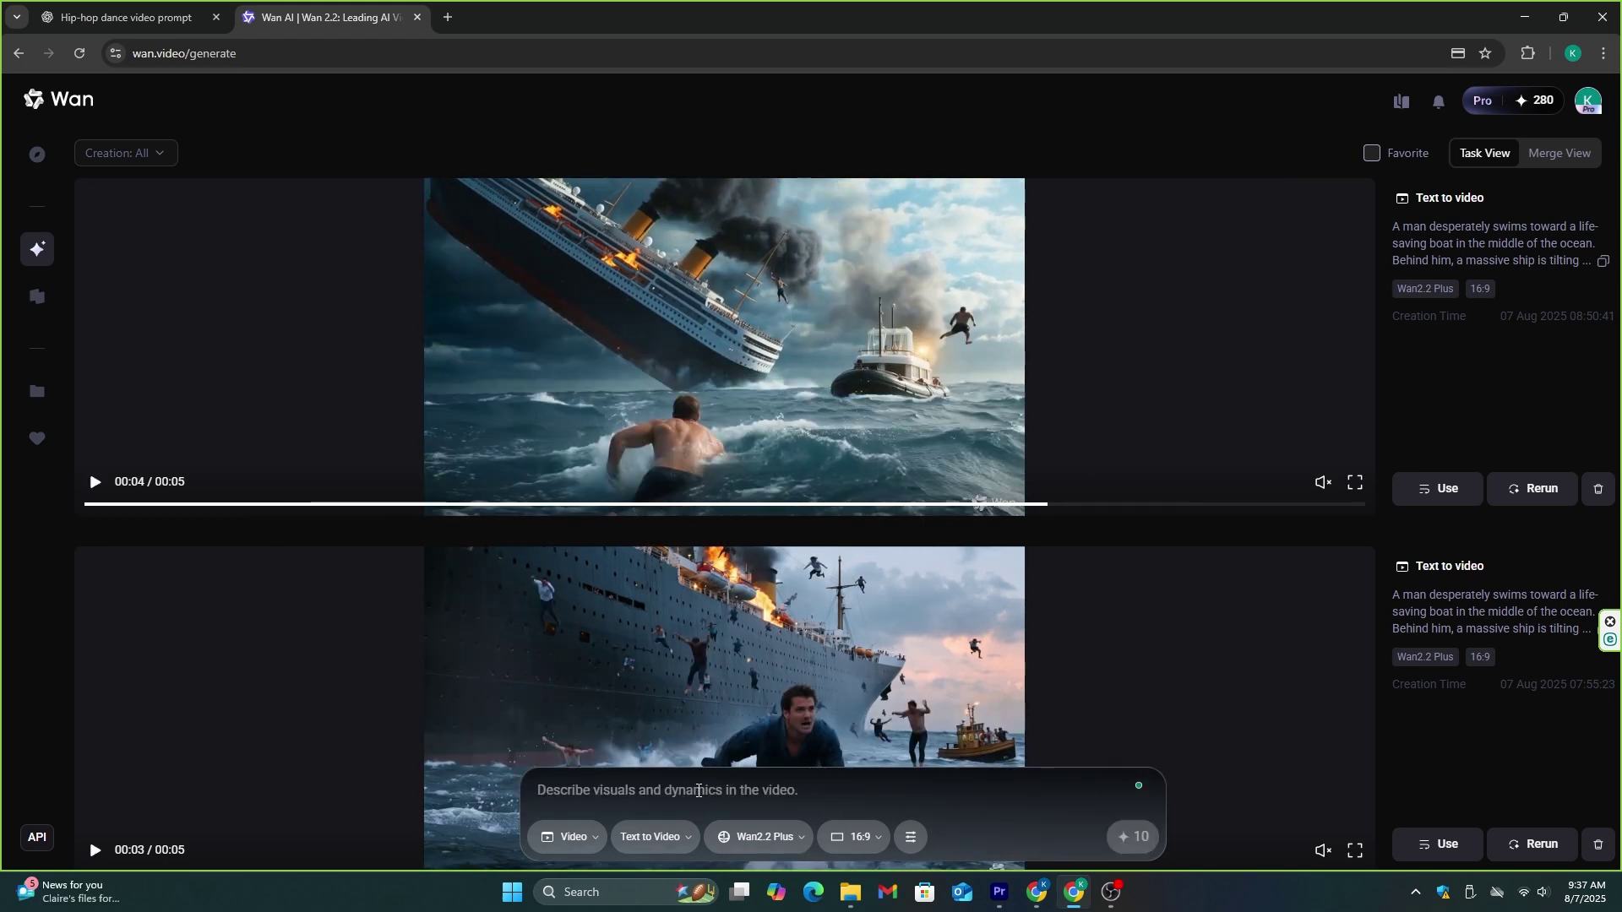
Paste the sinking-ship description, enhance it into a dramatic sea-rescue prompt, and generate video
key("ctrl+v")
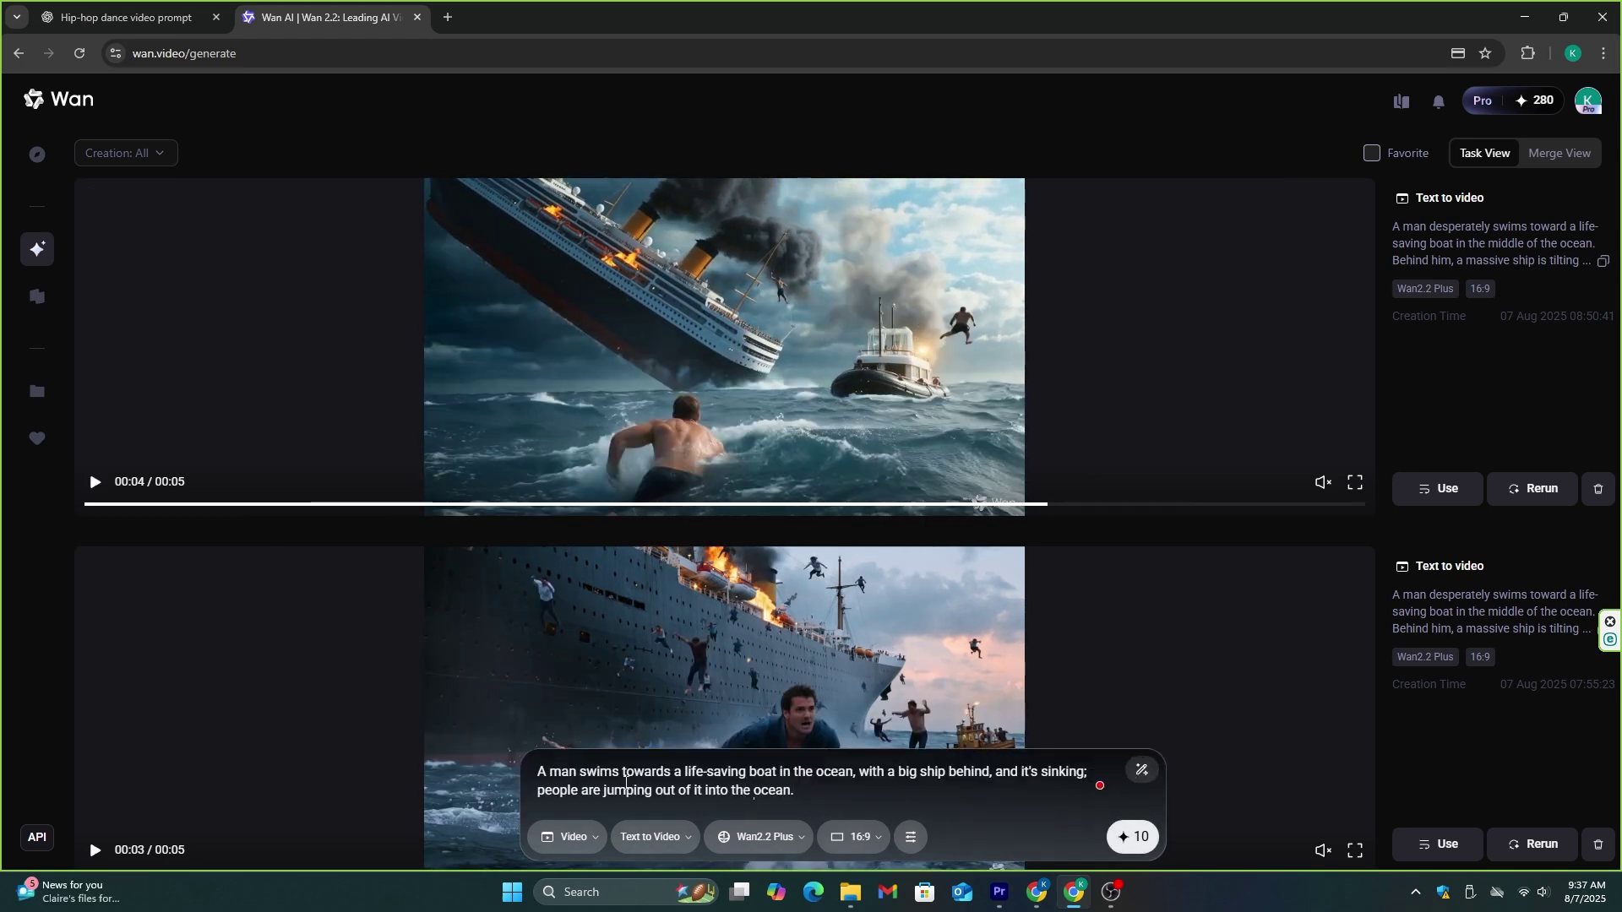
left_click(1142, 770)
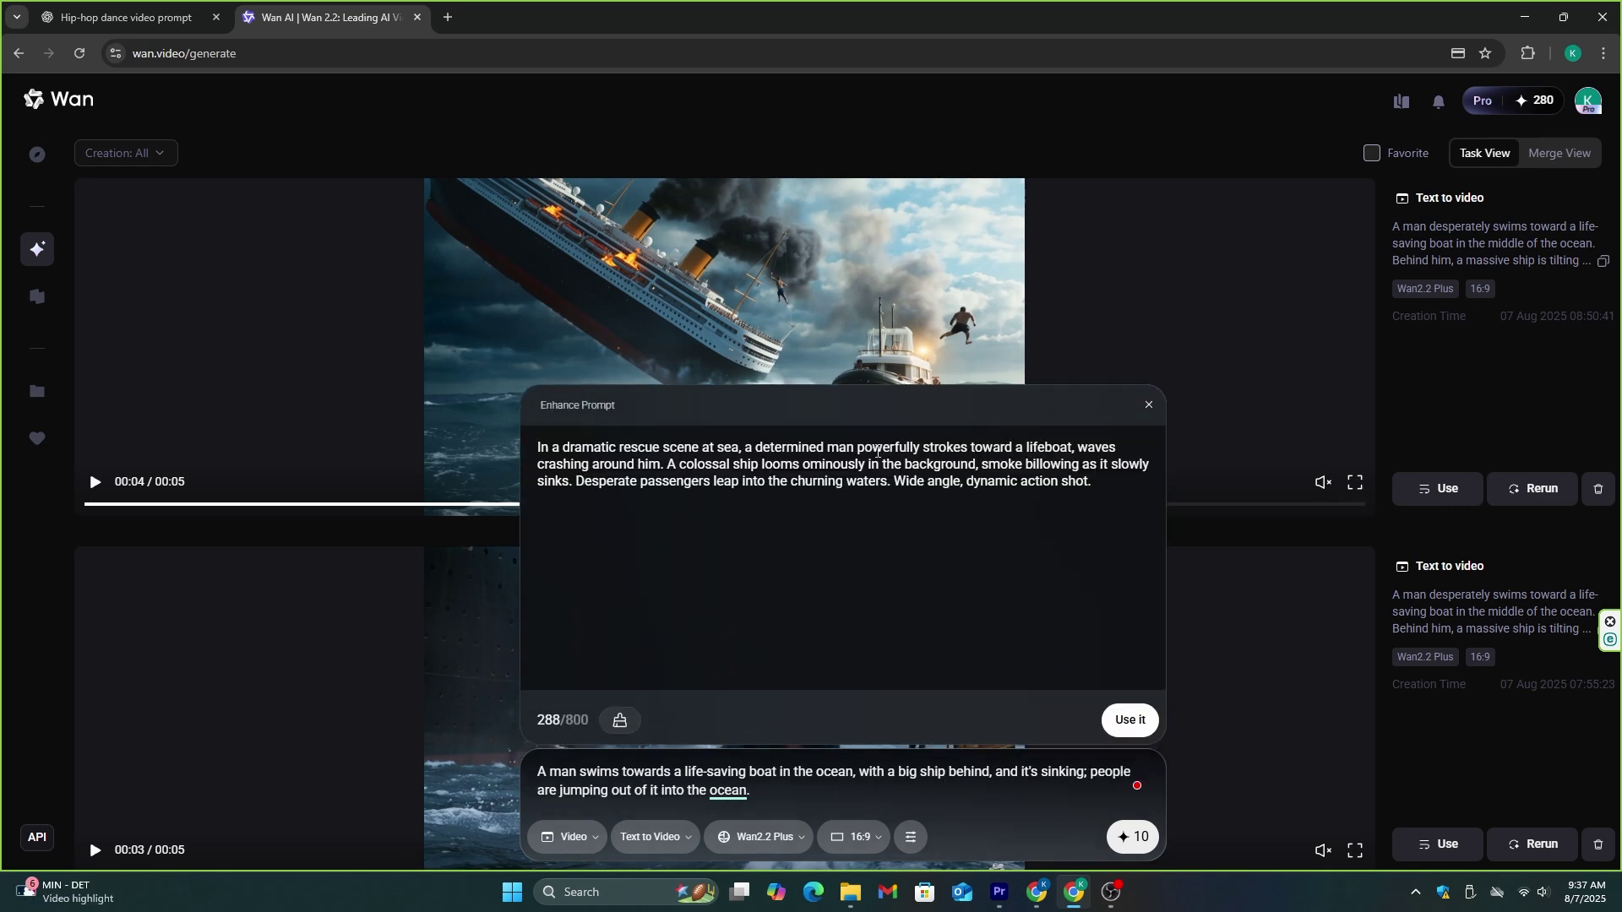
left_click(1130, 720)
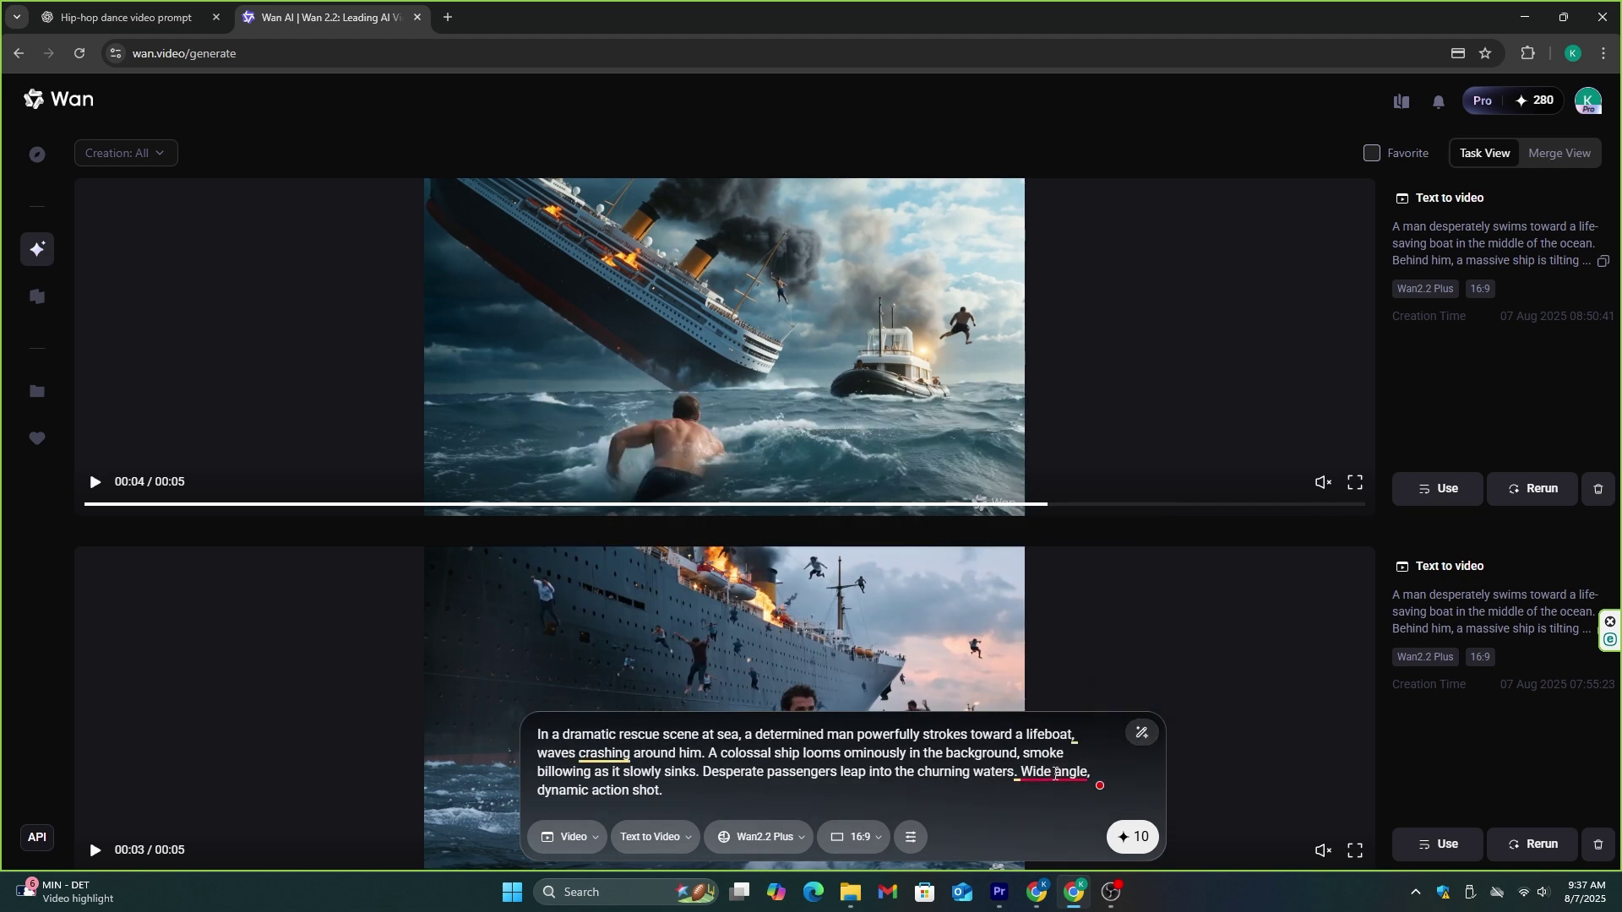
left_click(1137, 841)
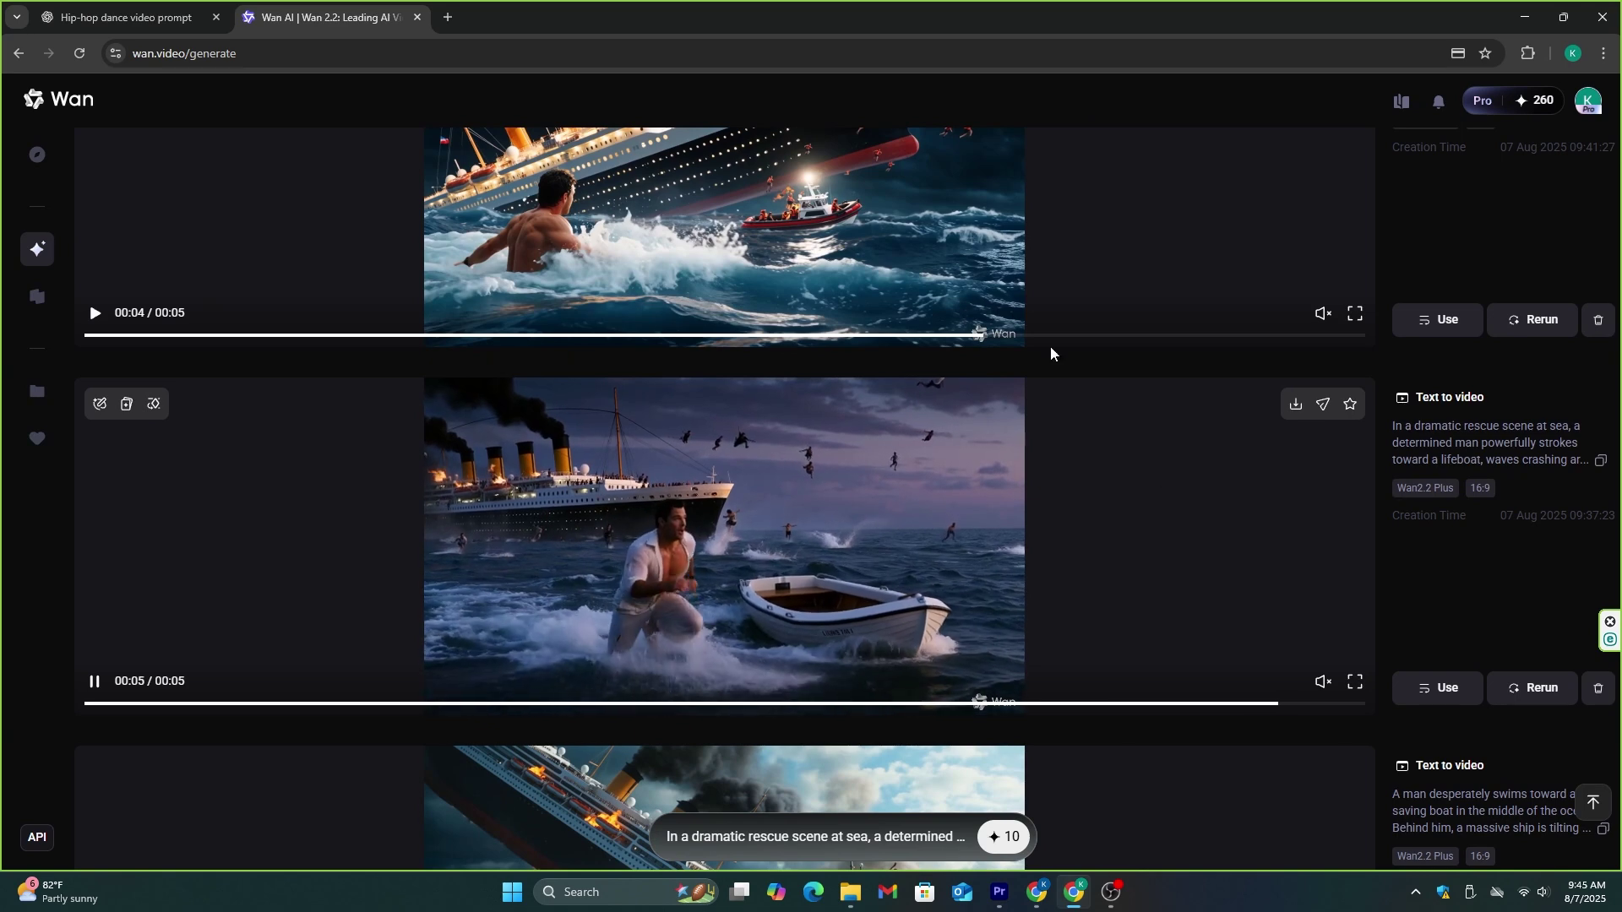
Scroll through the new rowboat-and-liner rescue clips, then return to the Explore gallery via the Wan logo
scroll(795, 210, "up", 1)
scroll(795, 211, "up", 1)
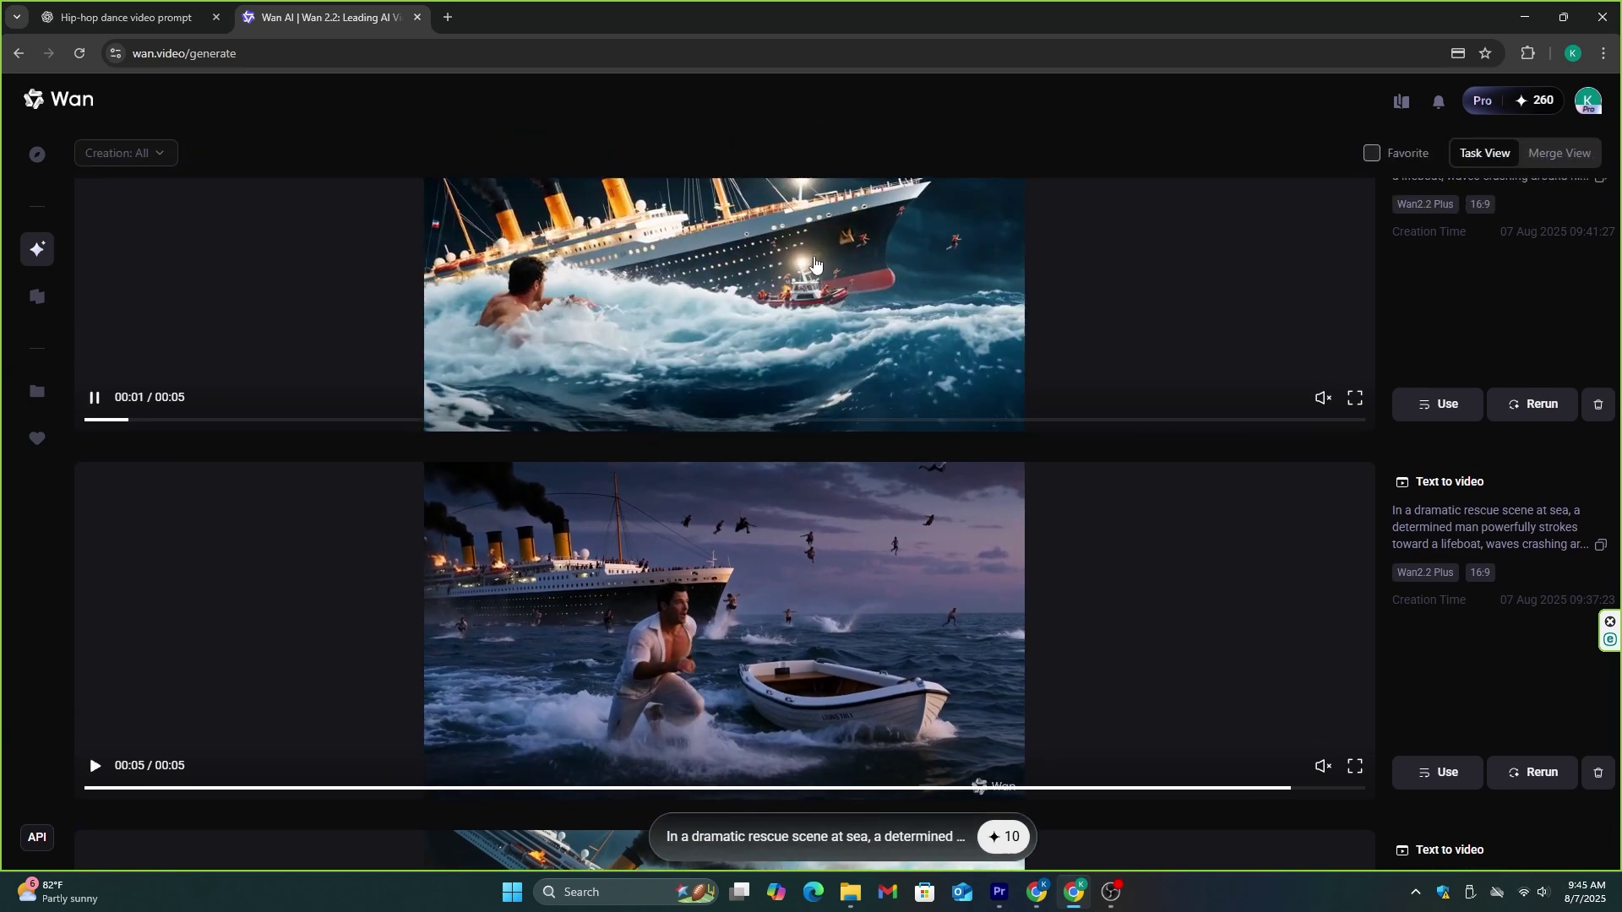
scroll(1101, 475, "down", 4)
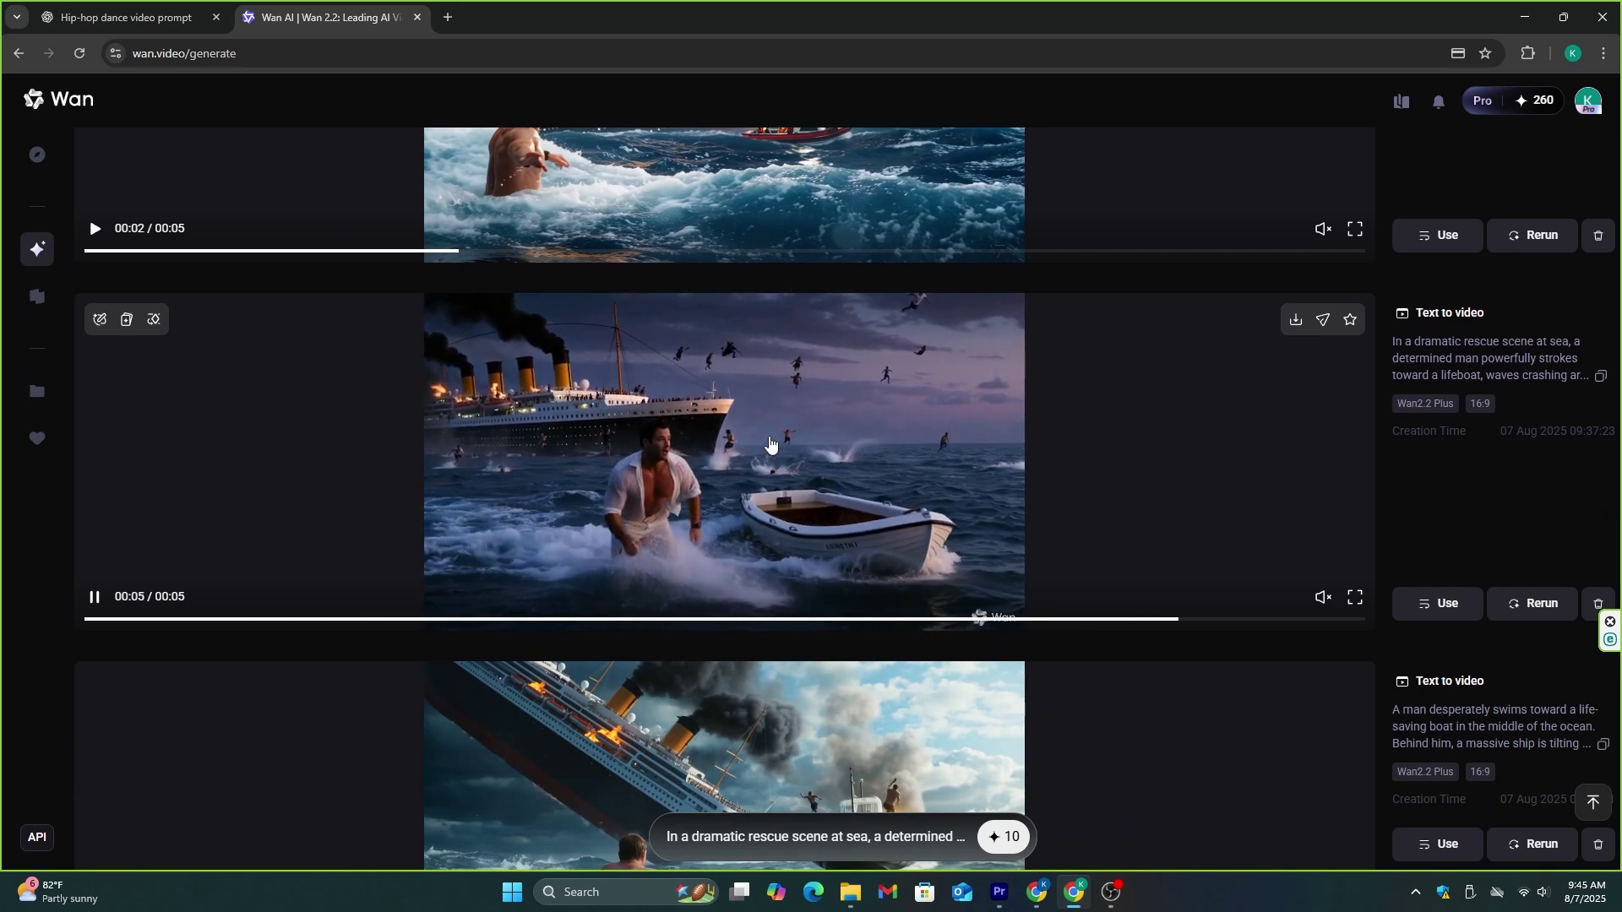
left_click(69, 100)
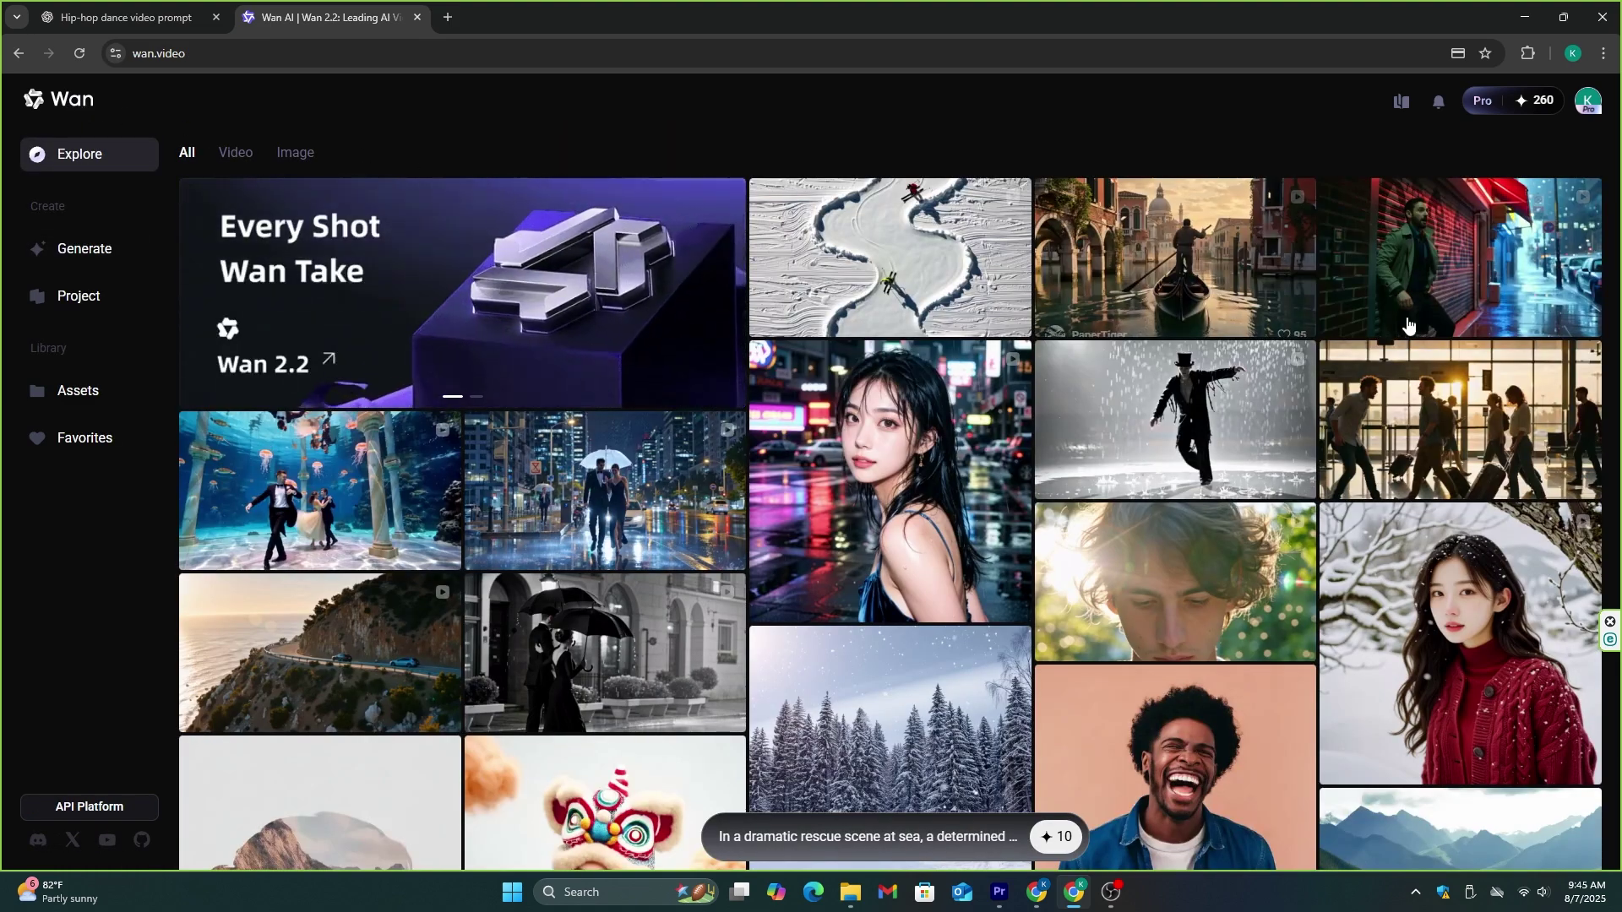
Scroll the gallery to expand the Wan2.2 Plus Image to Video composer and open the Media dropdown
scroll(1401, 422, "down", 2)
scroll(1401, 423, "down", 8)
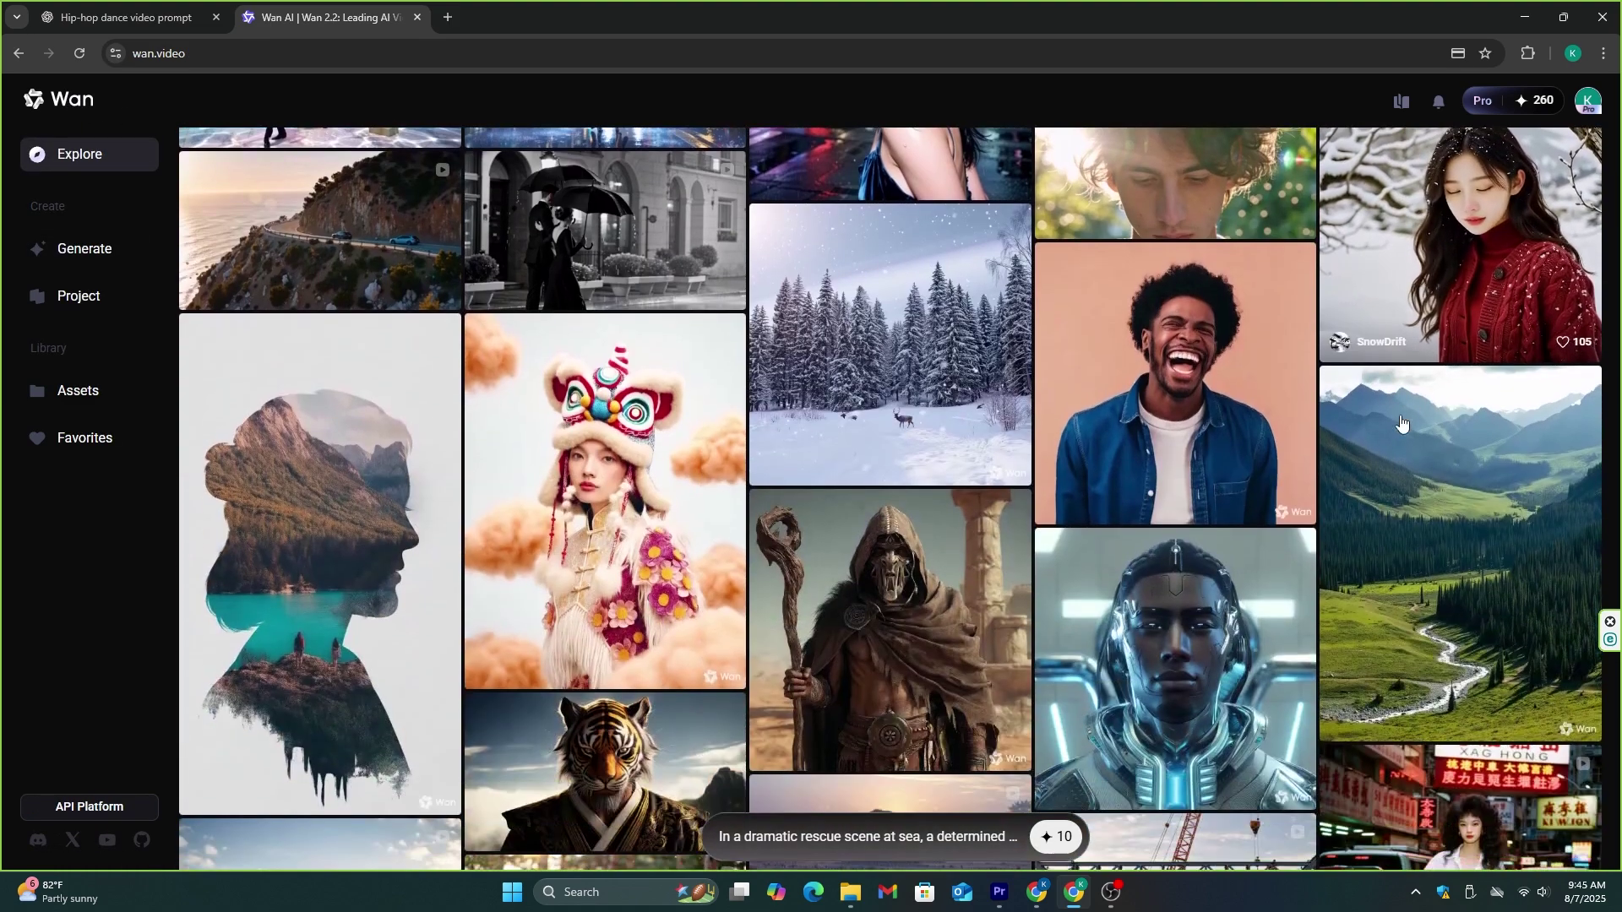
scroll(1401, 422, "down", 20)
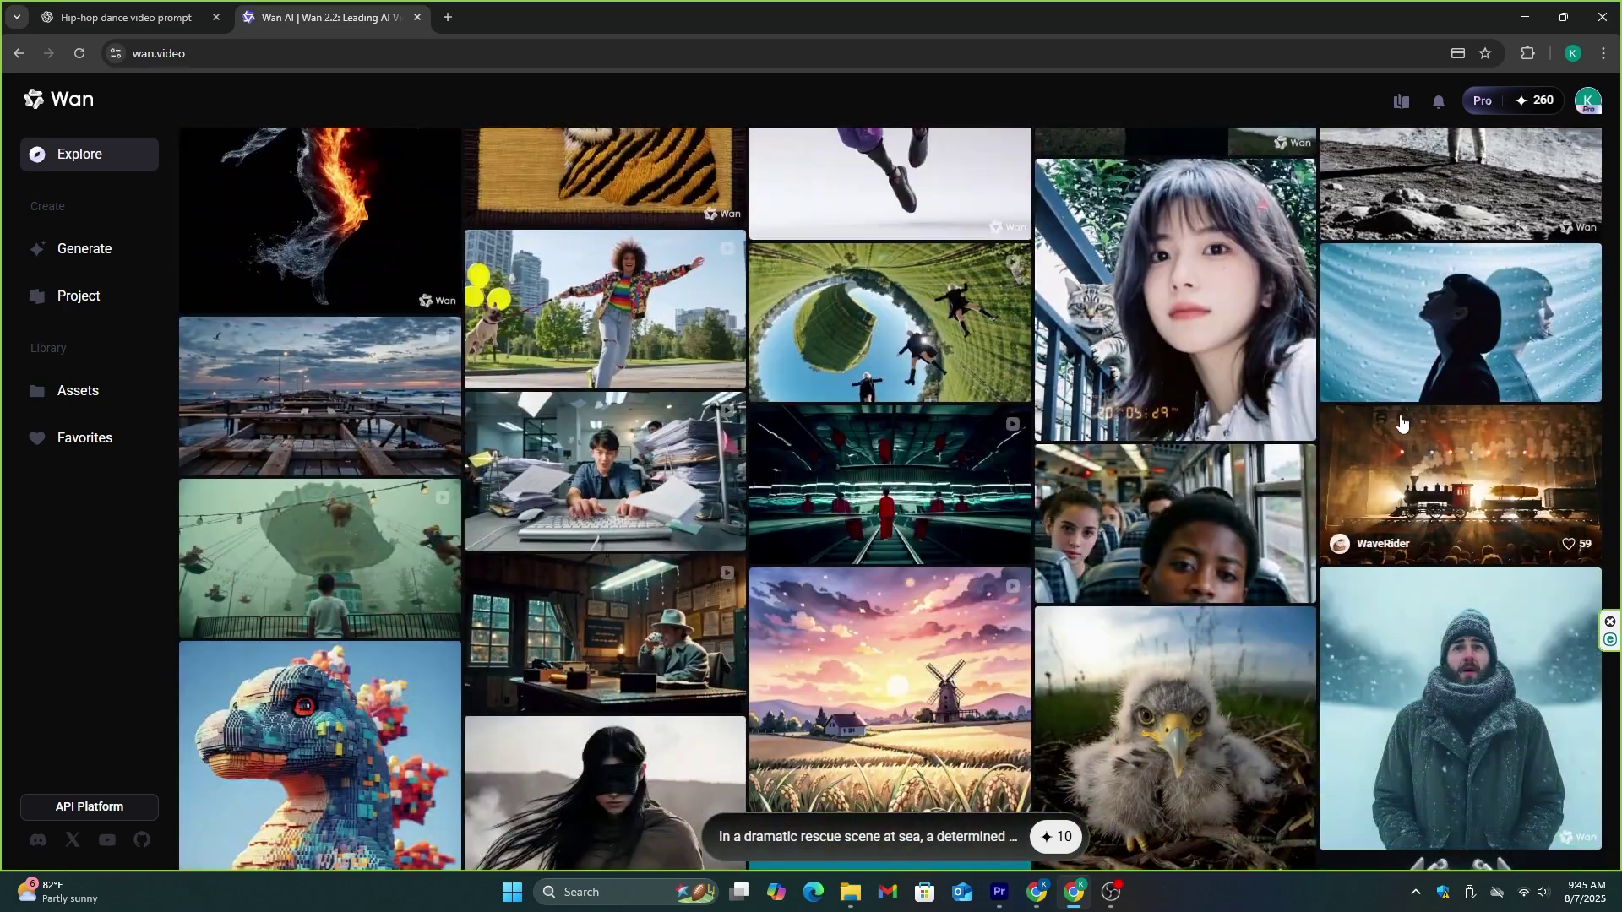
scroll(1401, 423, "down", 5)
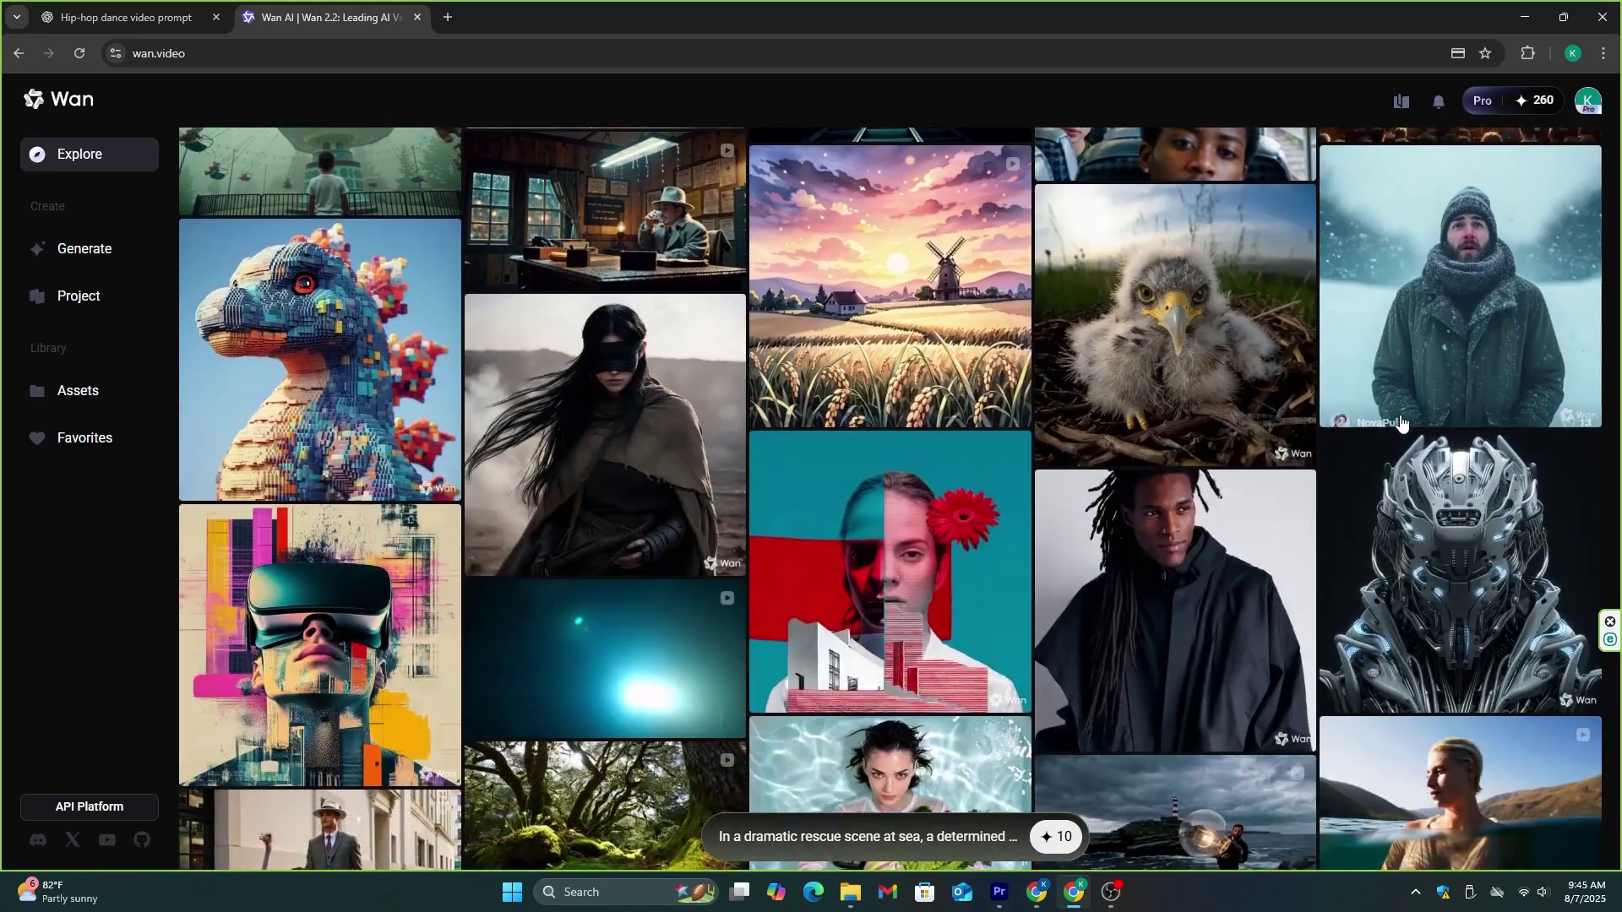
scroll(1401, 423, "down", 4)
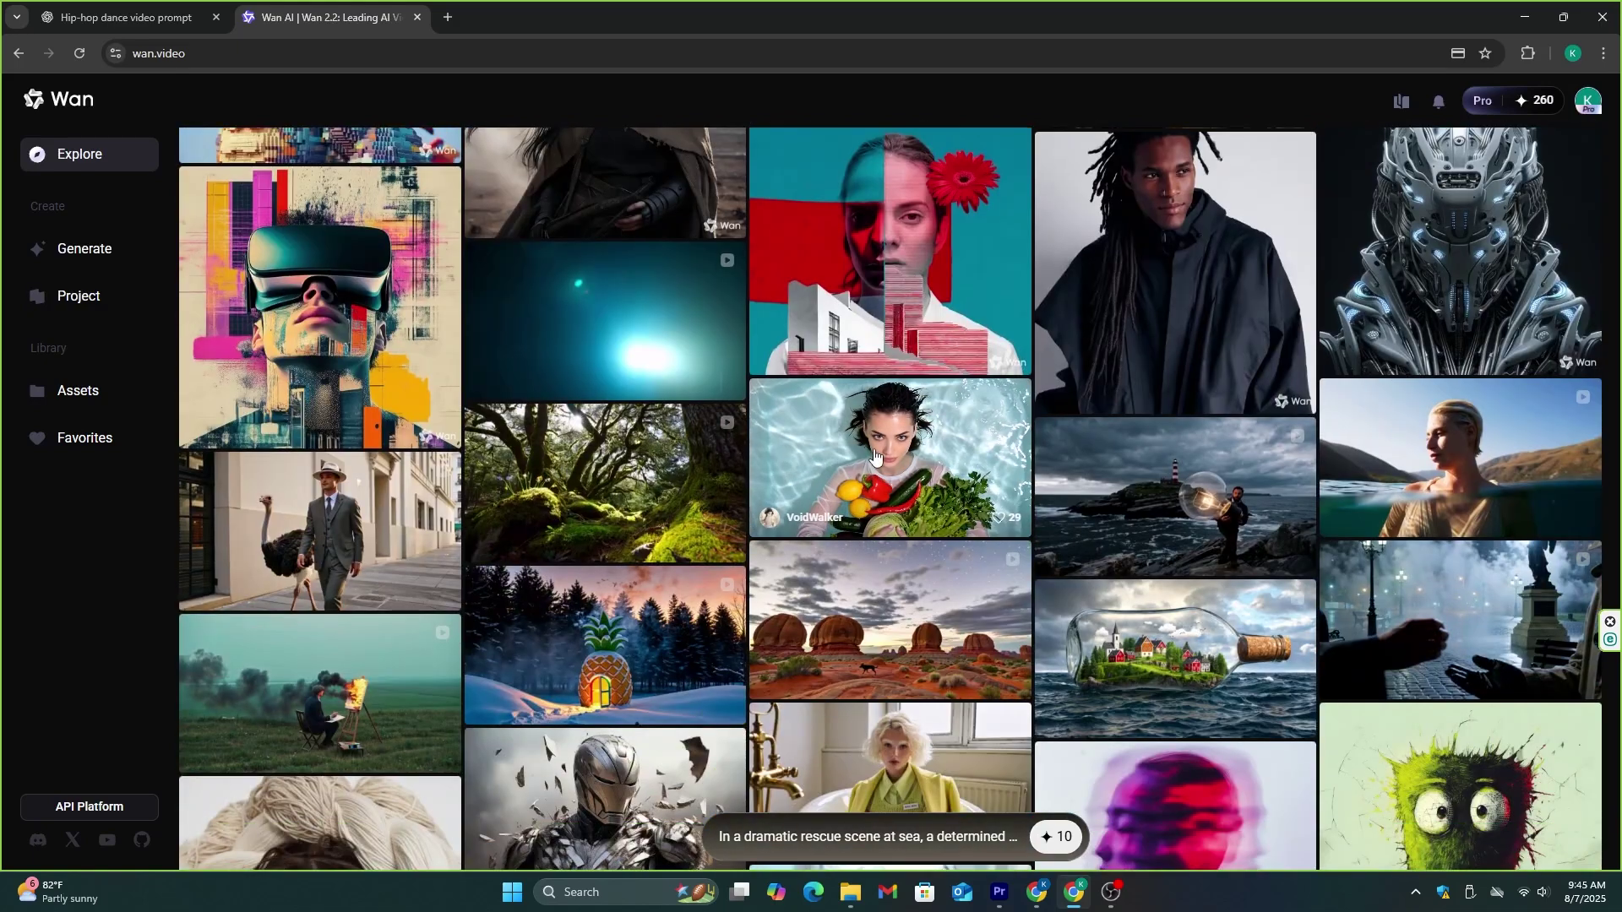
scroll(992, 440, "down", 8)
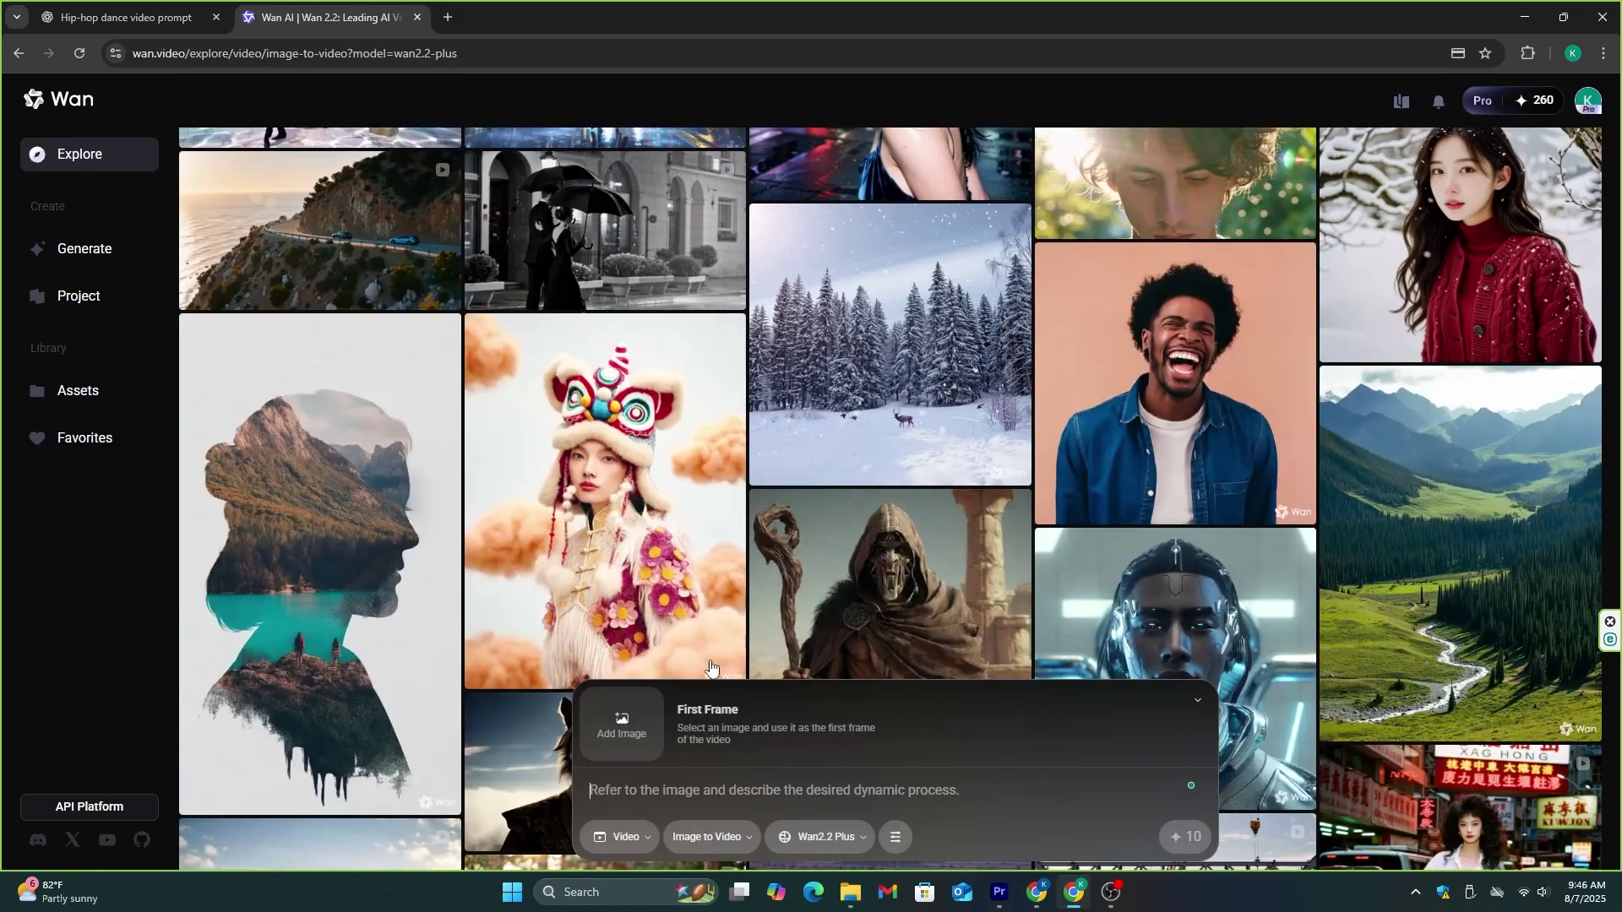
left_click(644, 839)
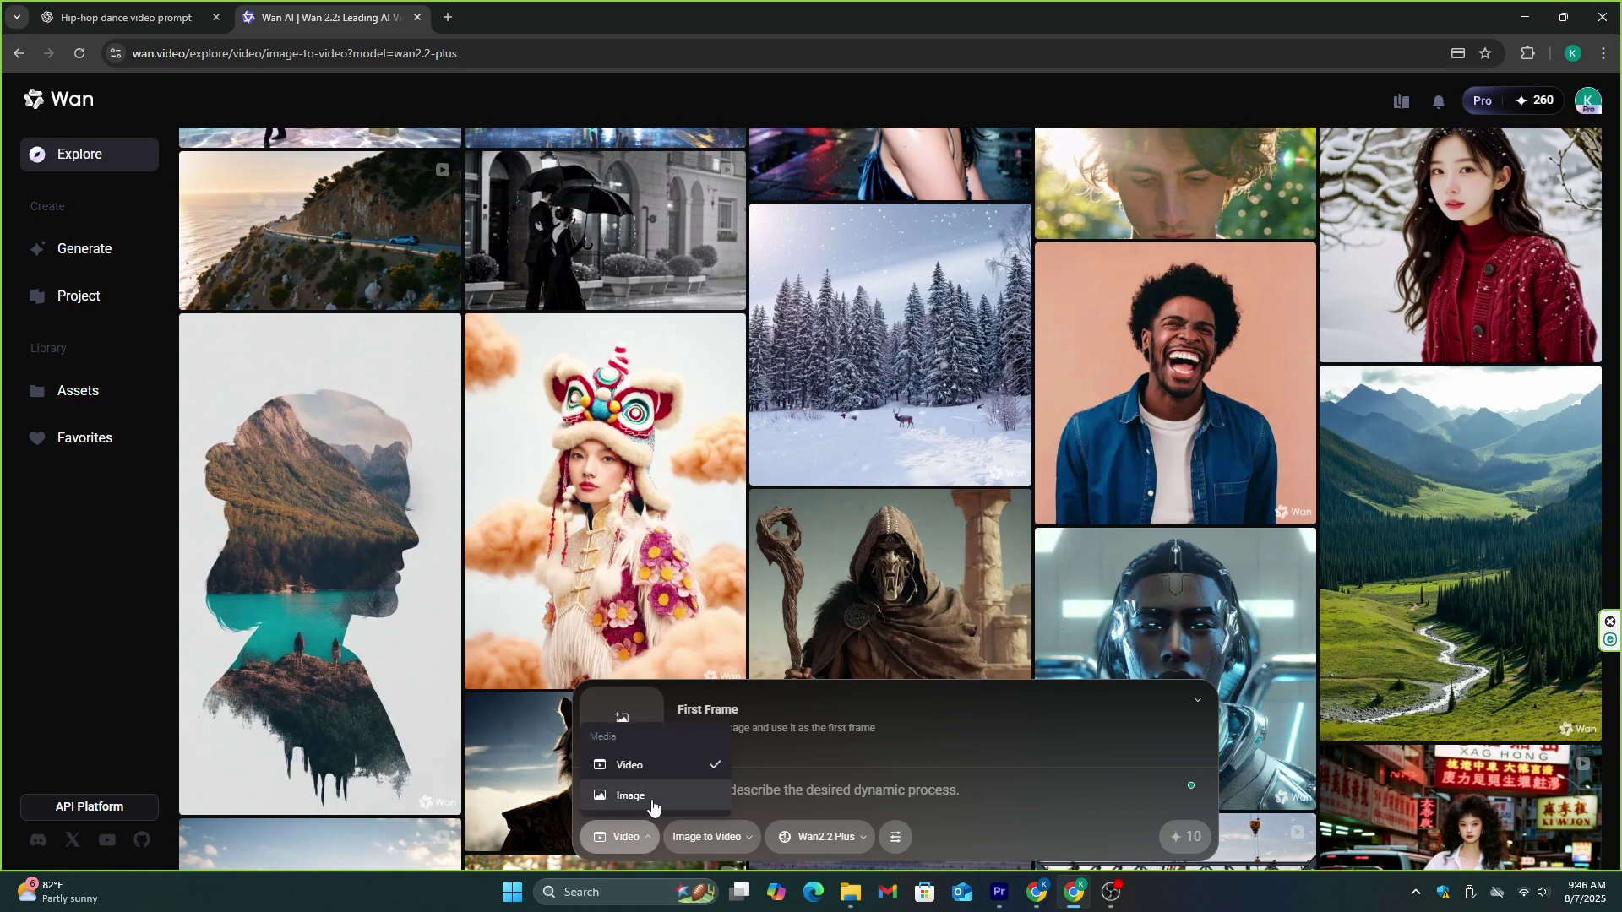
Switch the output media to Image with a 16:9 aspect ratio
left_click(623, 802)
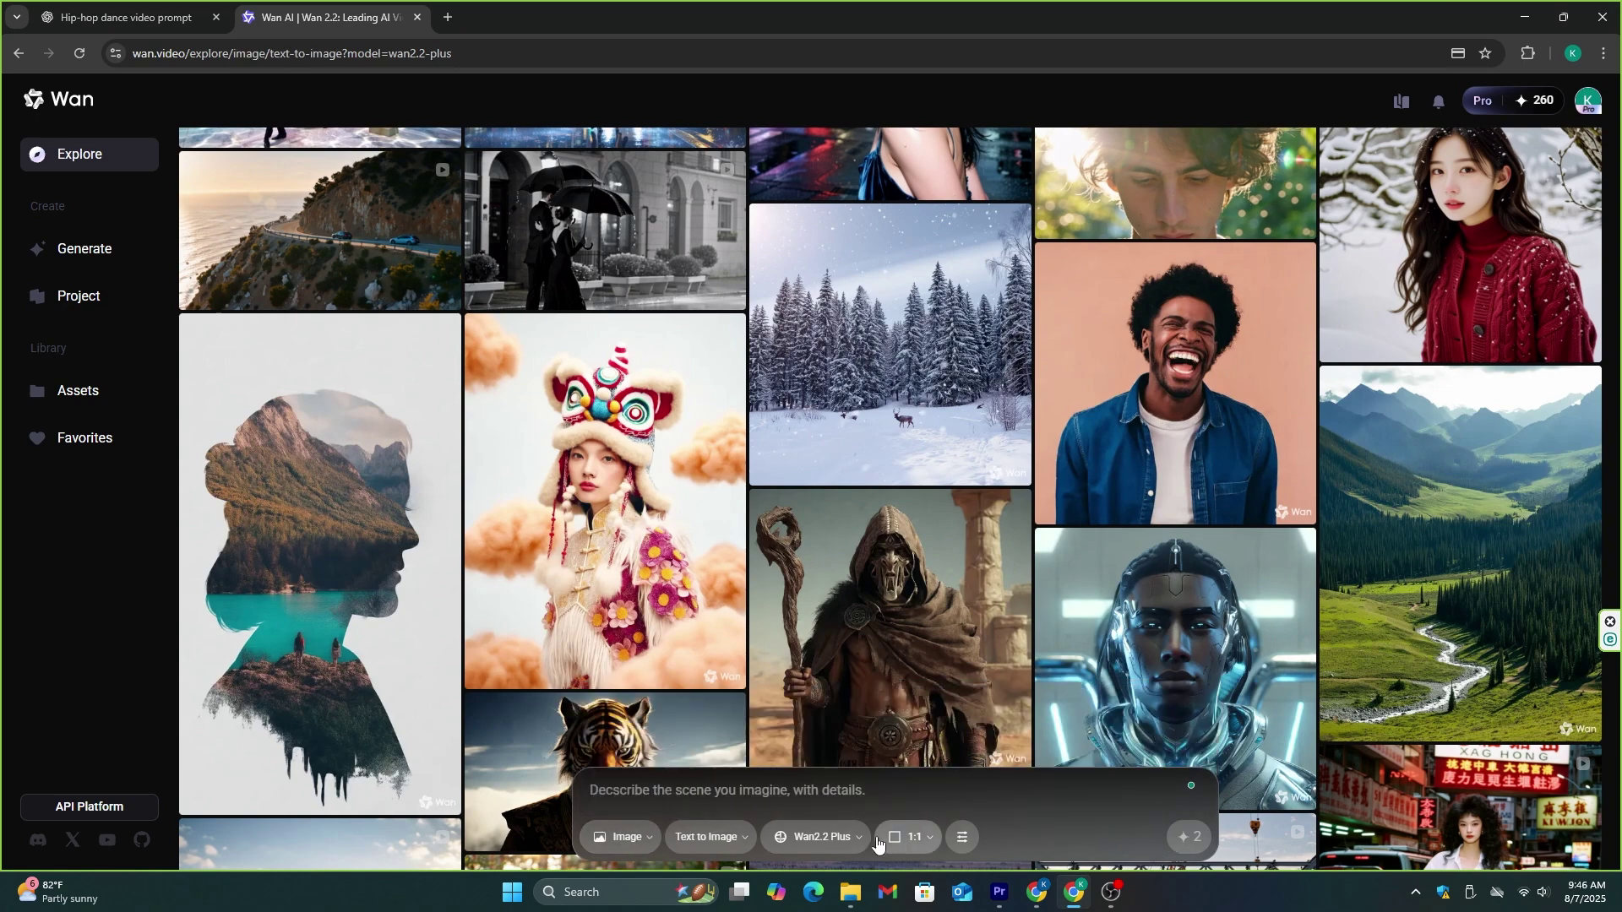
left_click(932, 846)
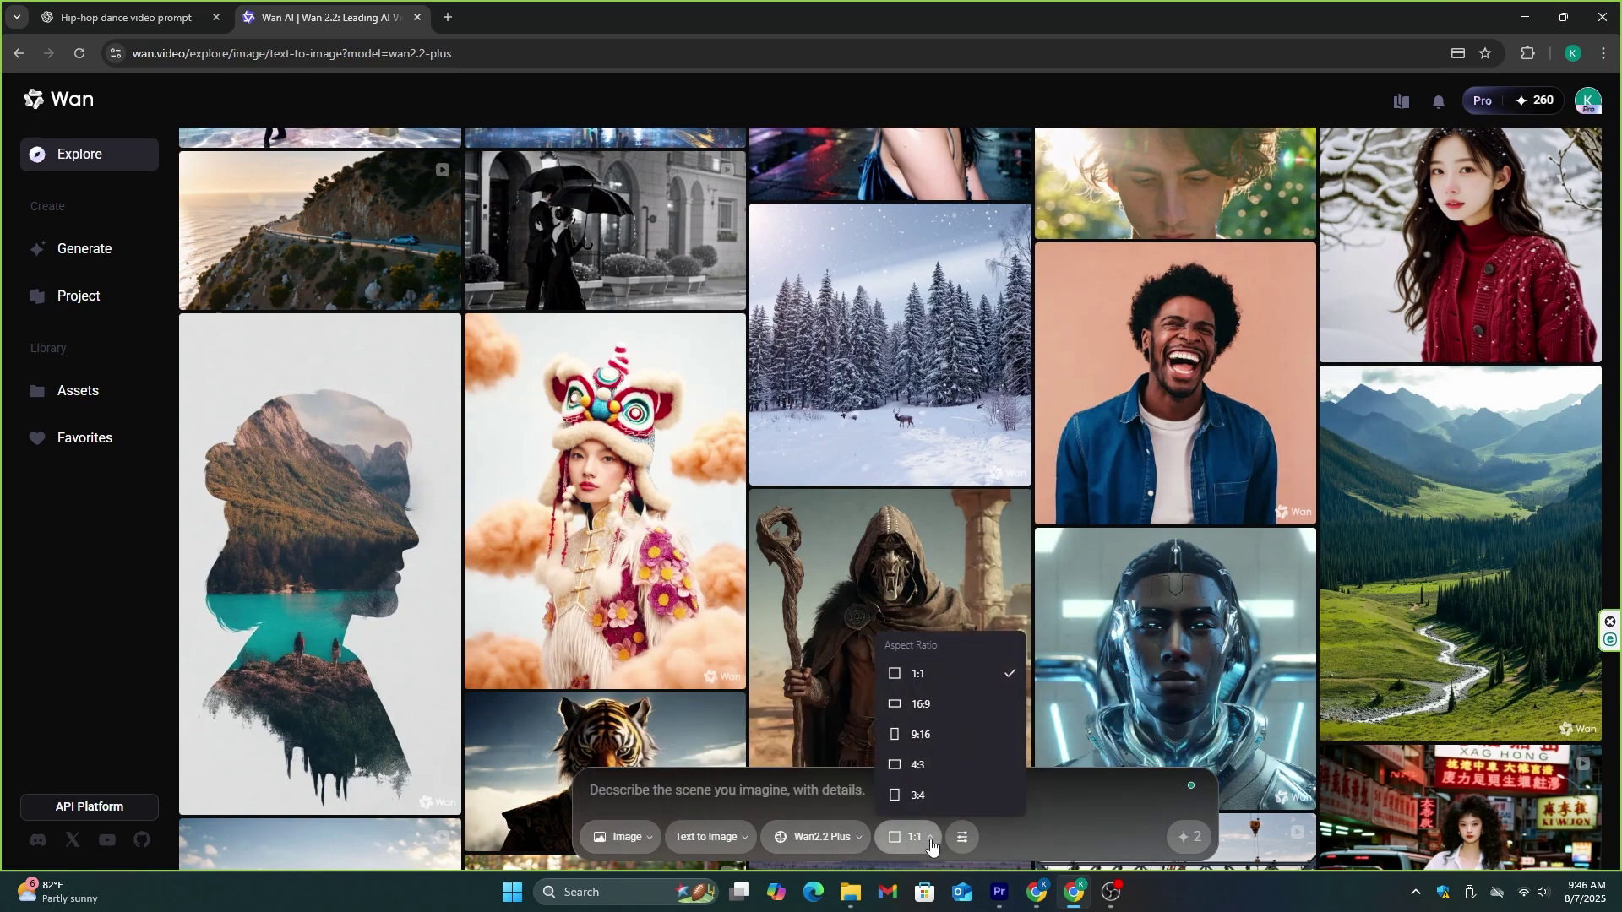
left_click(919, 710)
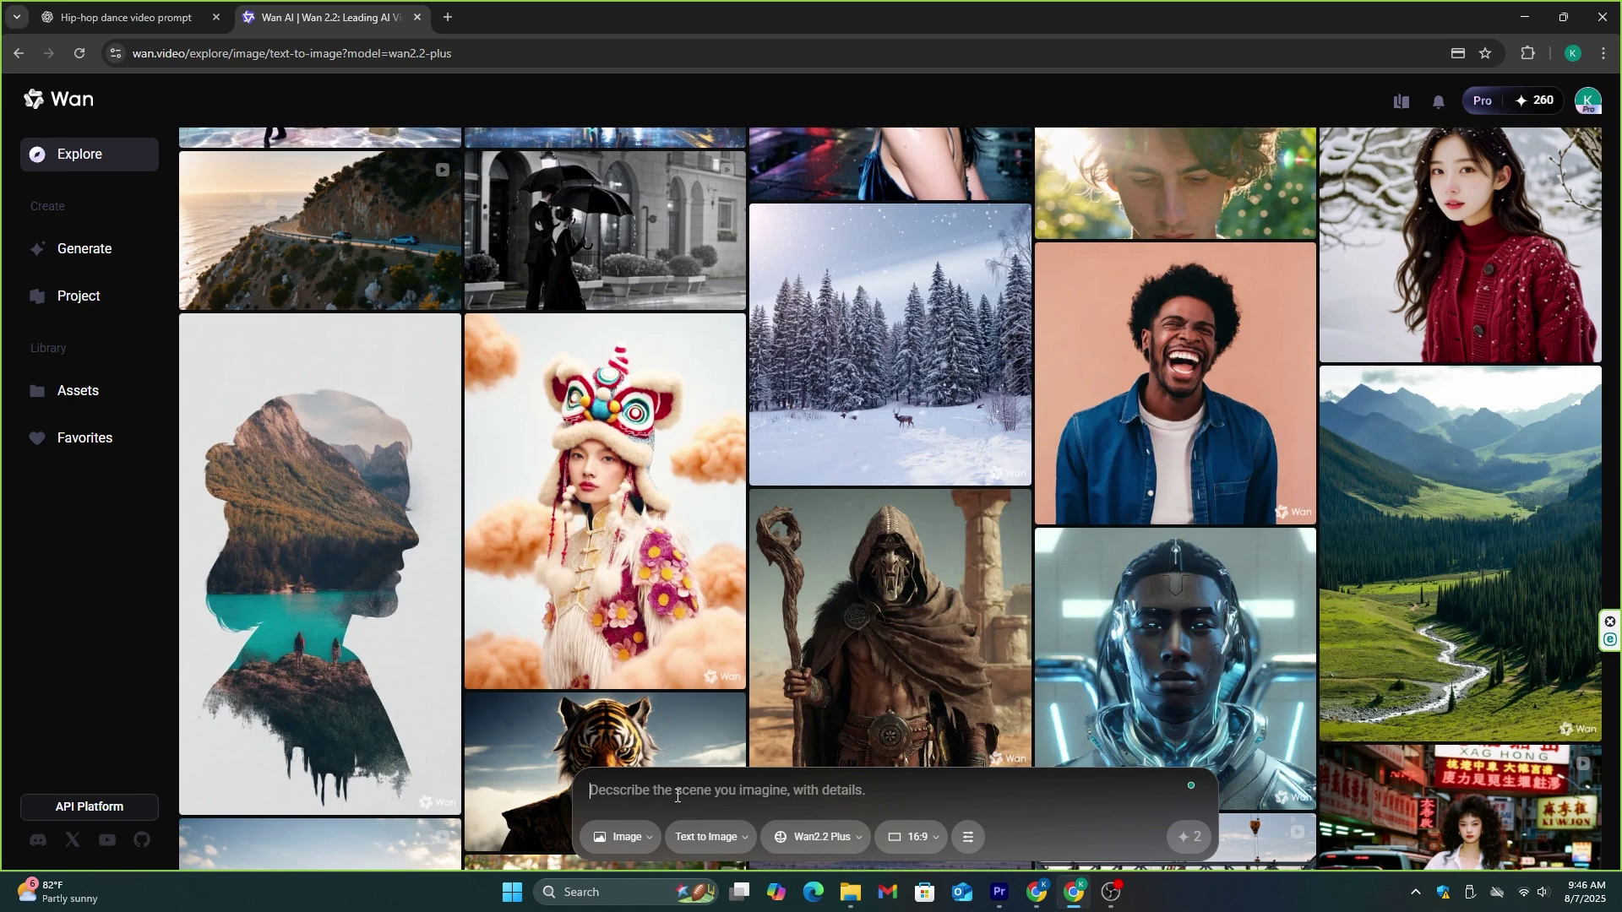
Enter 'Neon lights in street, A man walking towards camera with a sad face, it's raining.', enhance it, and generate
type("Neon lights in street, A man wal")
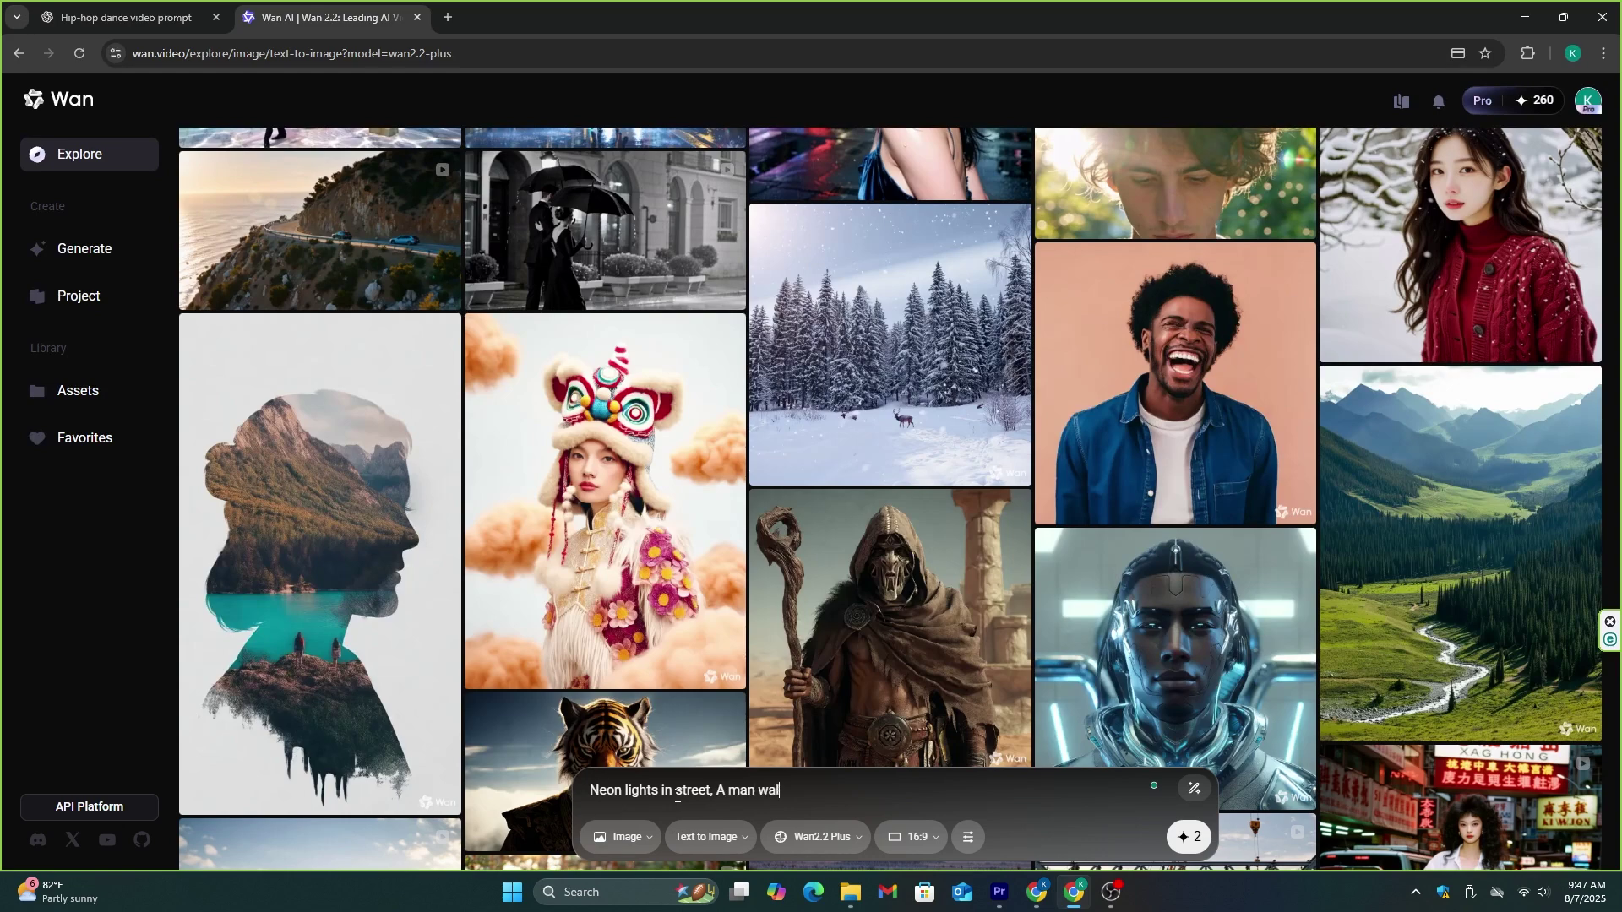
type("king towards camera with a sad face, it's raining.")
left_click(1194, 788)
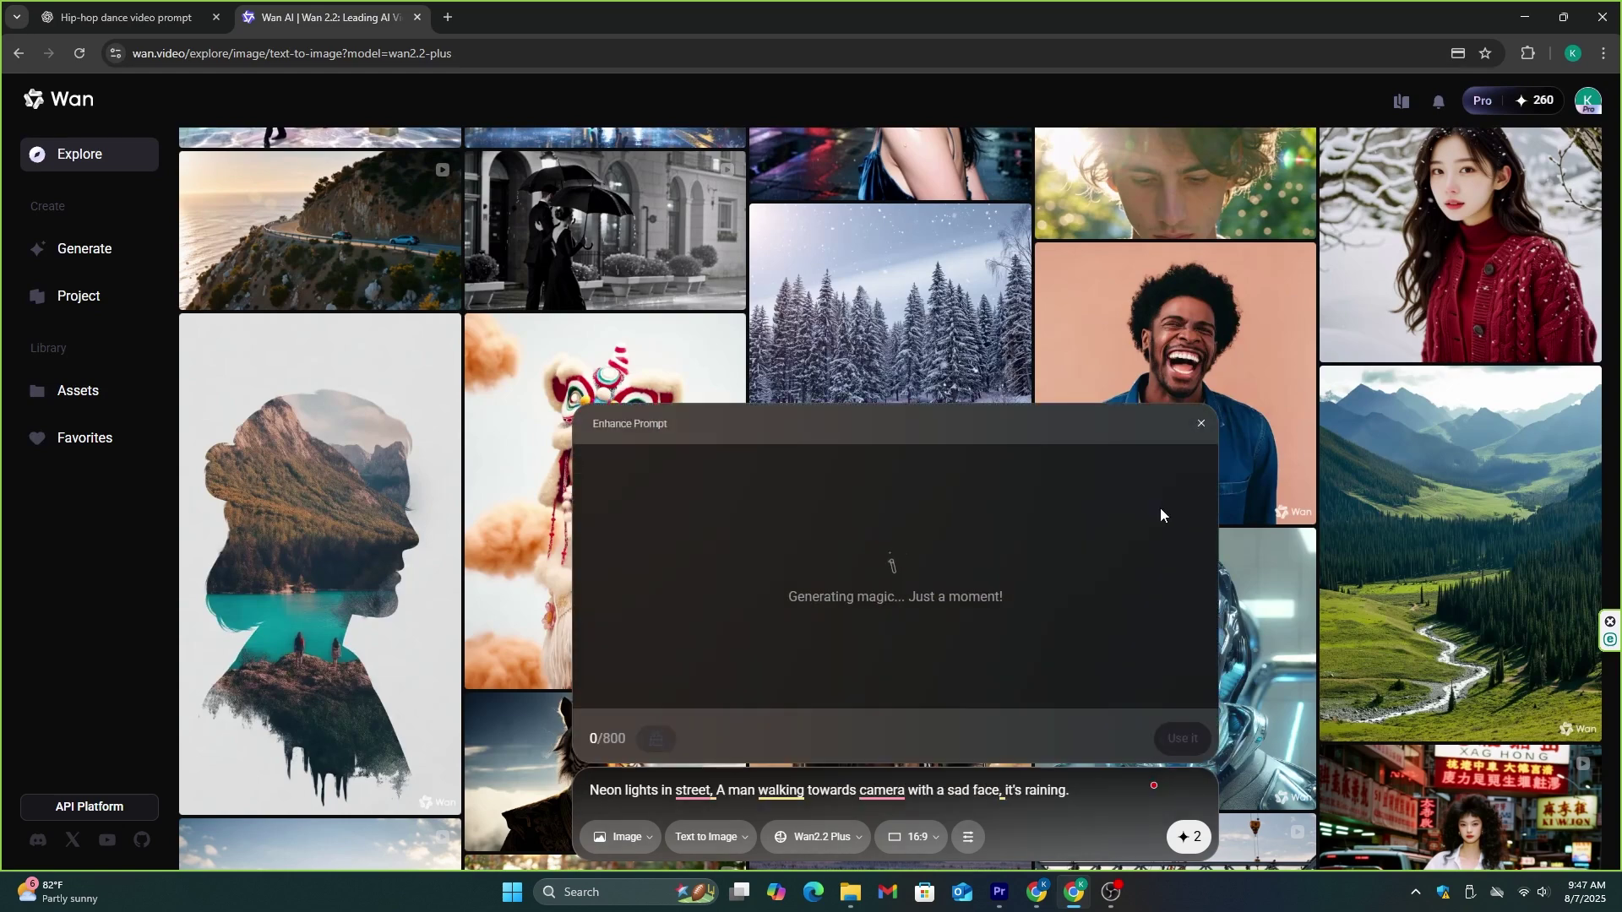
left_click(1183, 738)
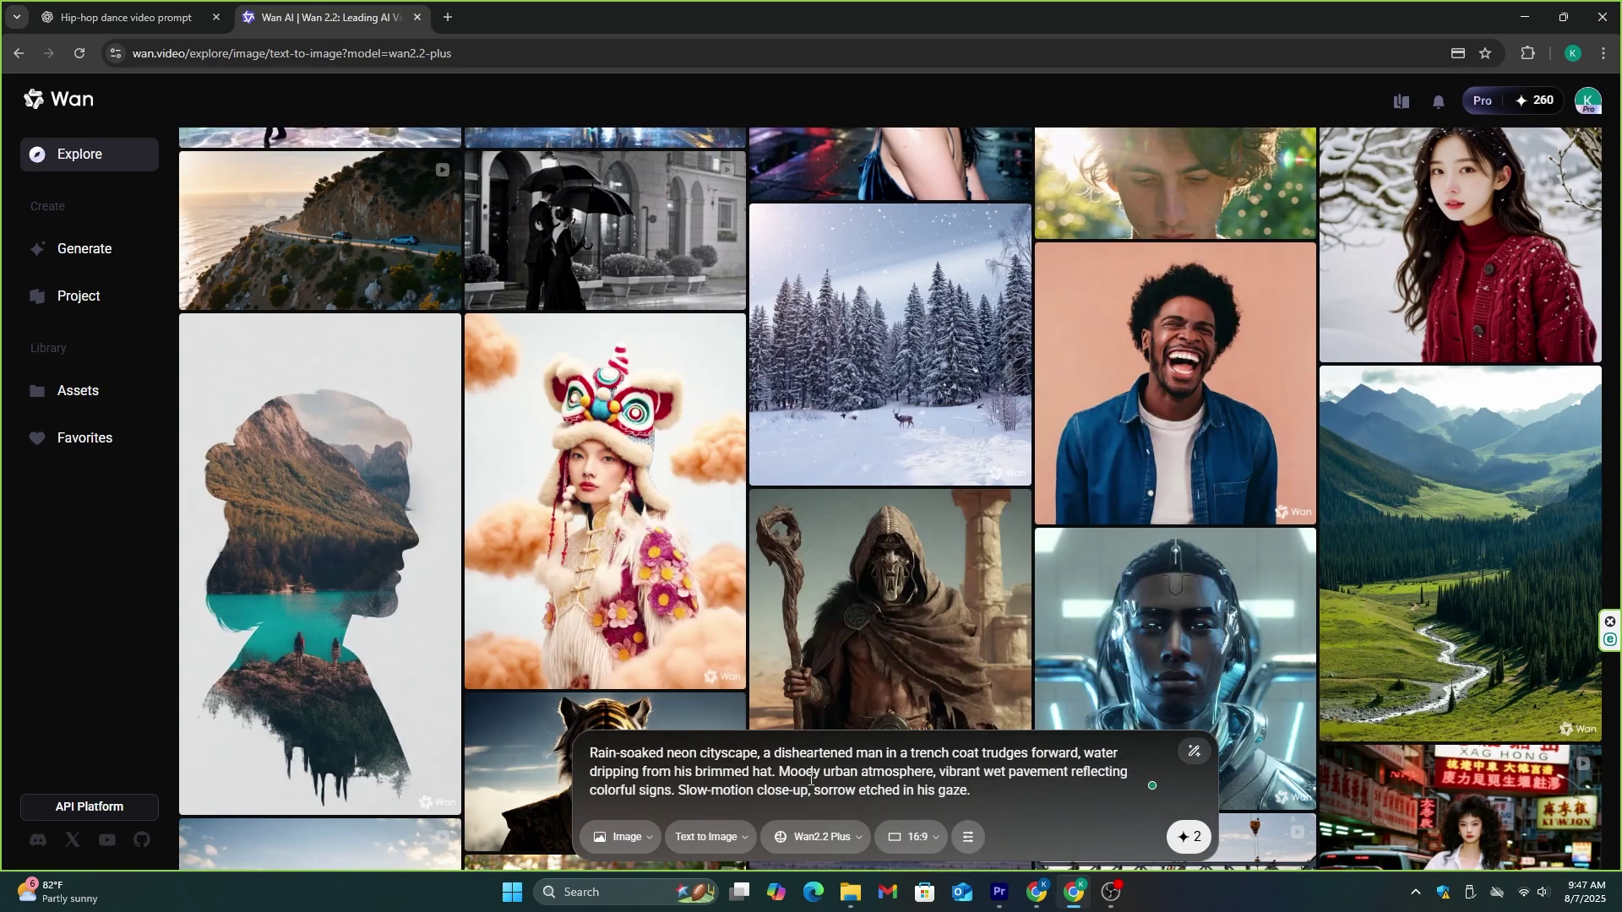
left_click(1189, 836)
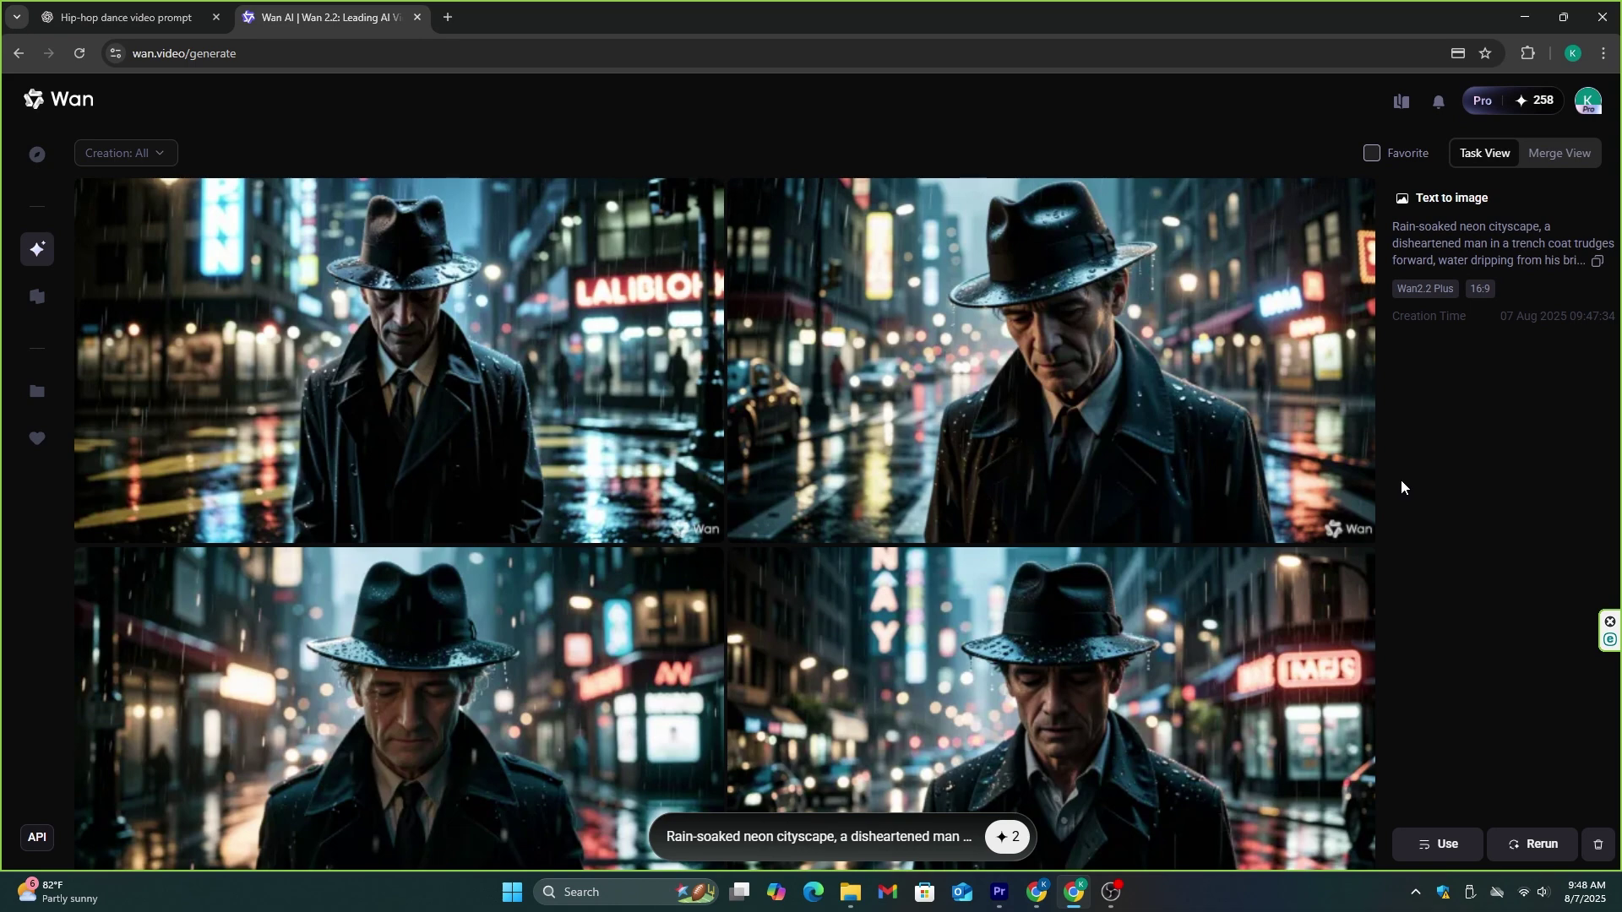
Use the top-right trench-coat image as first frame, enhance the motion prompt into a noir scene, and generate
left_click(843, 240)
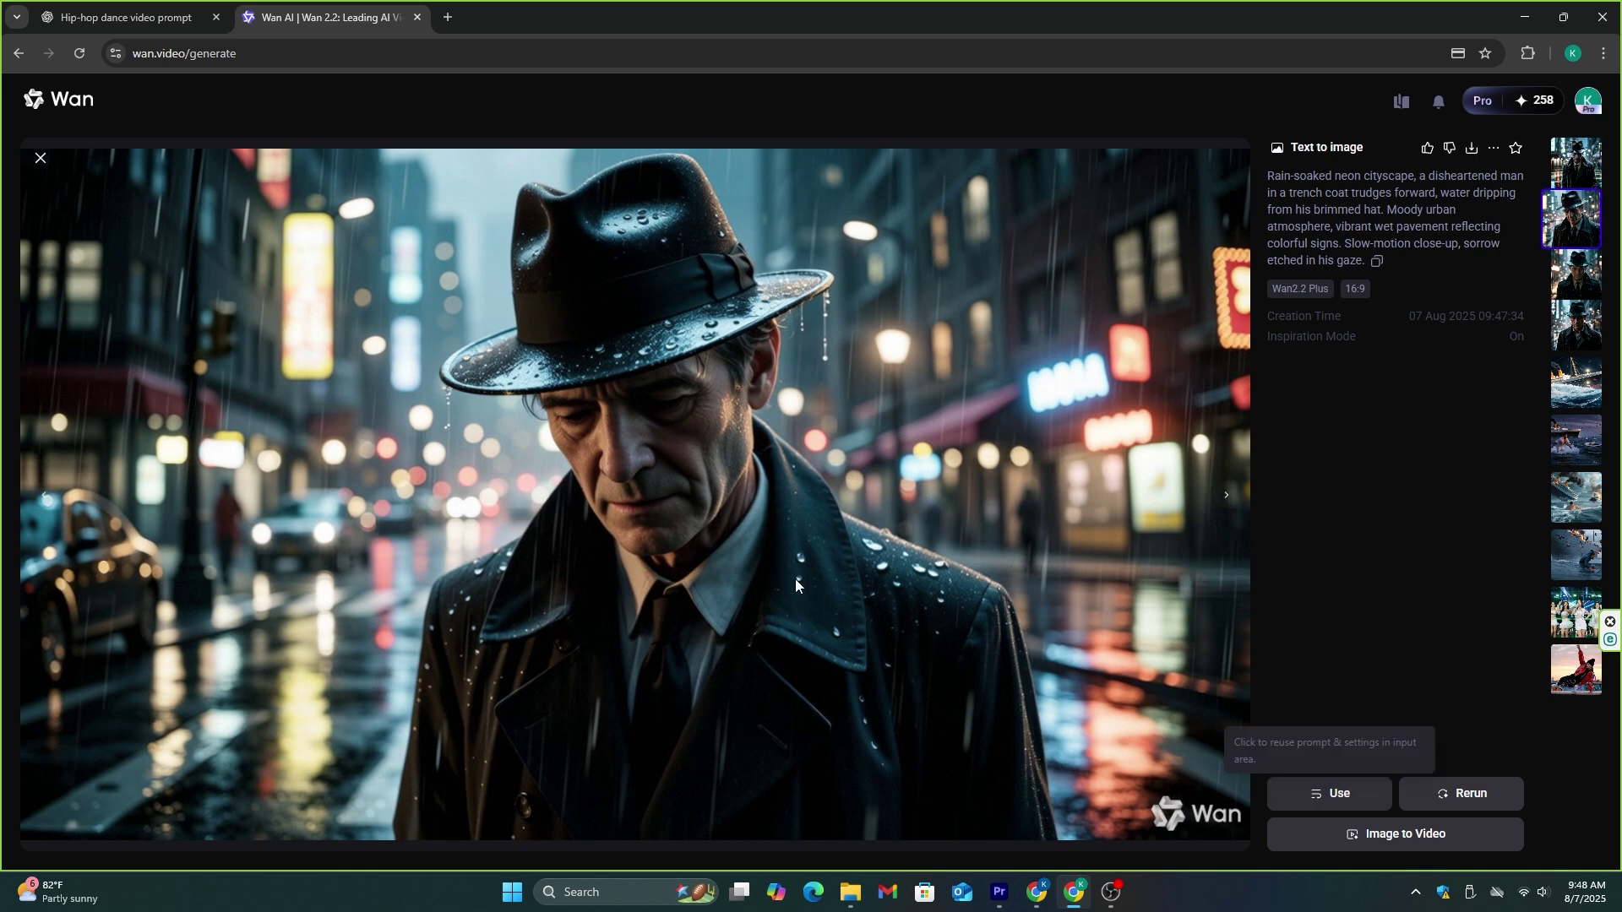
left_click(1406, 835)
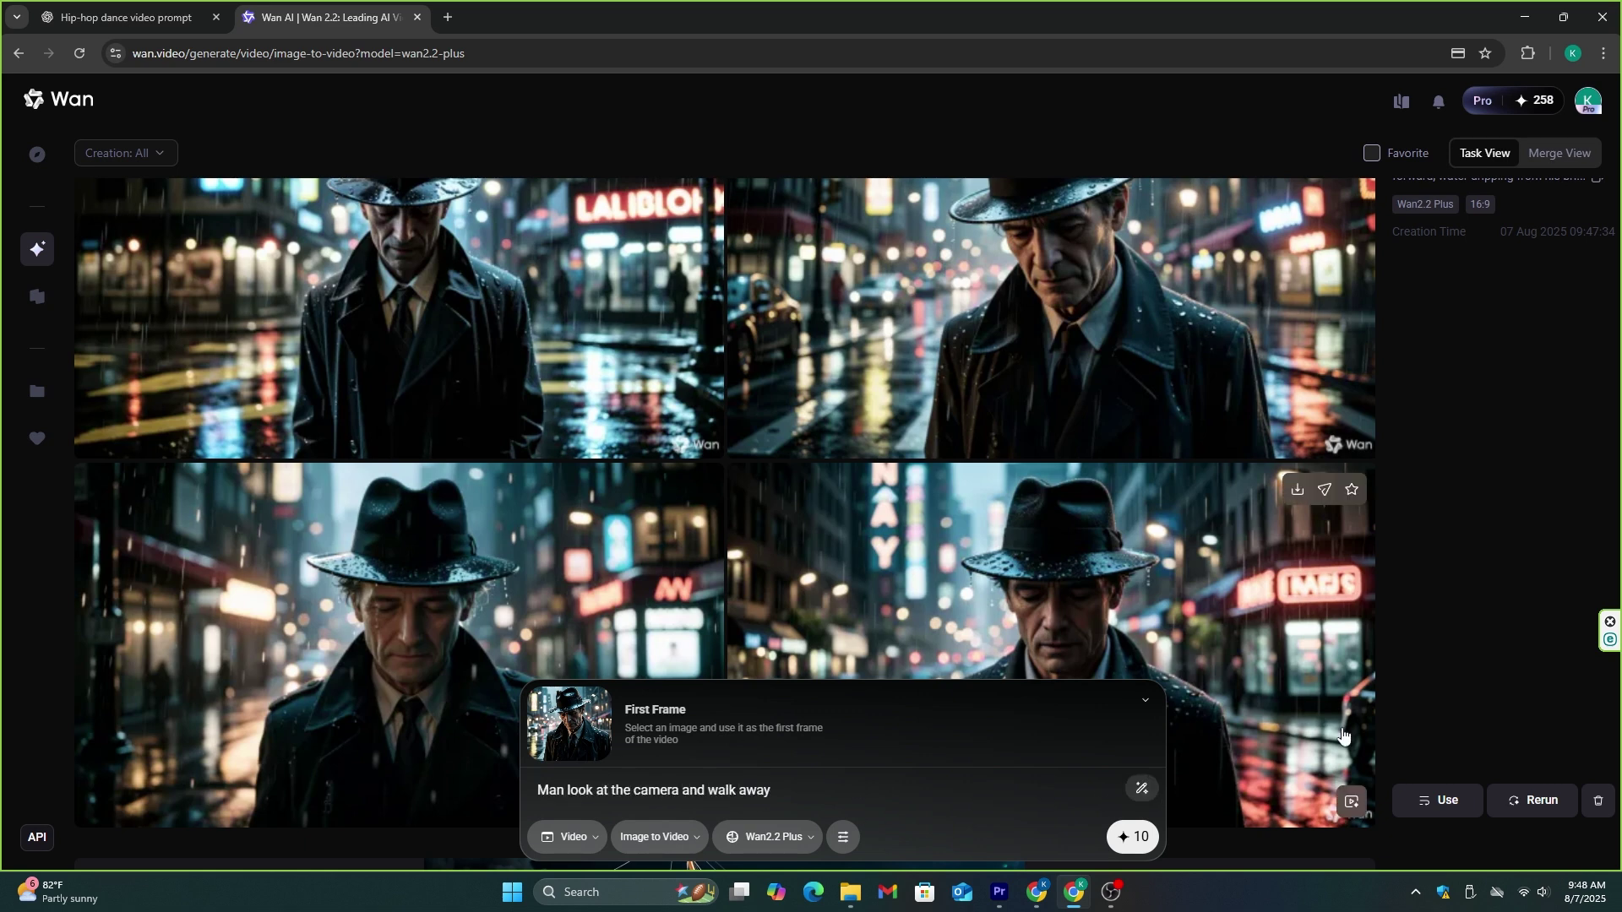
left_click(1141, 788)
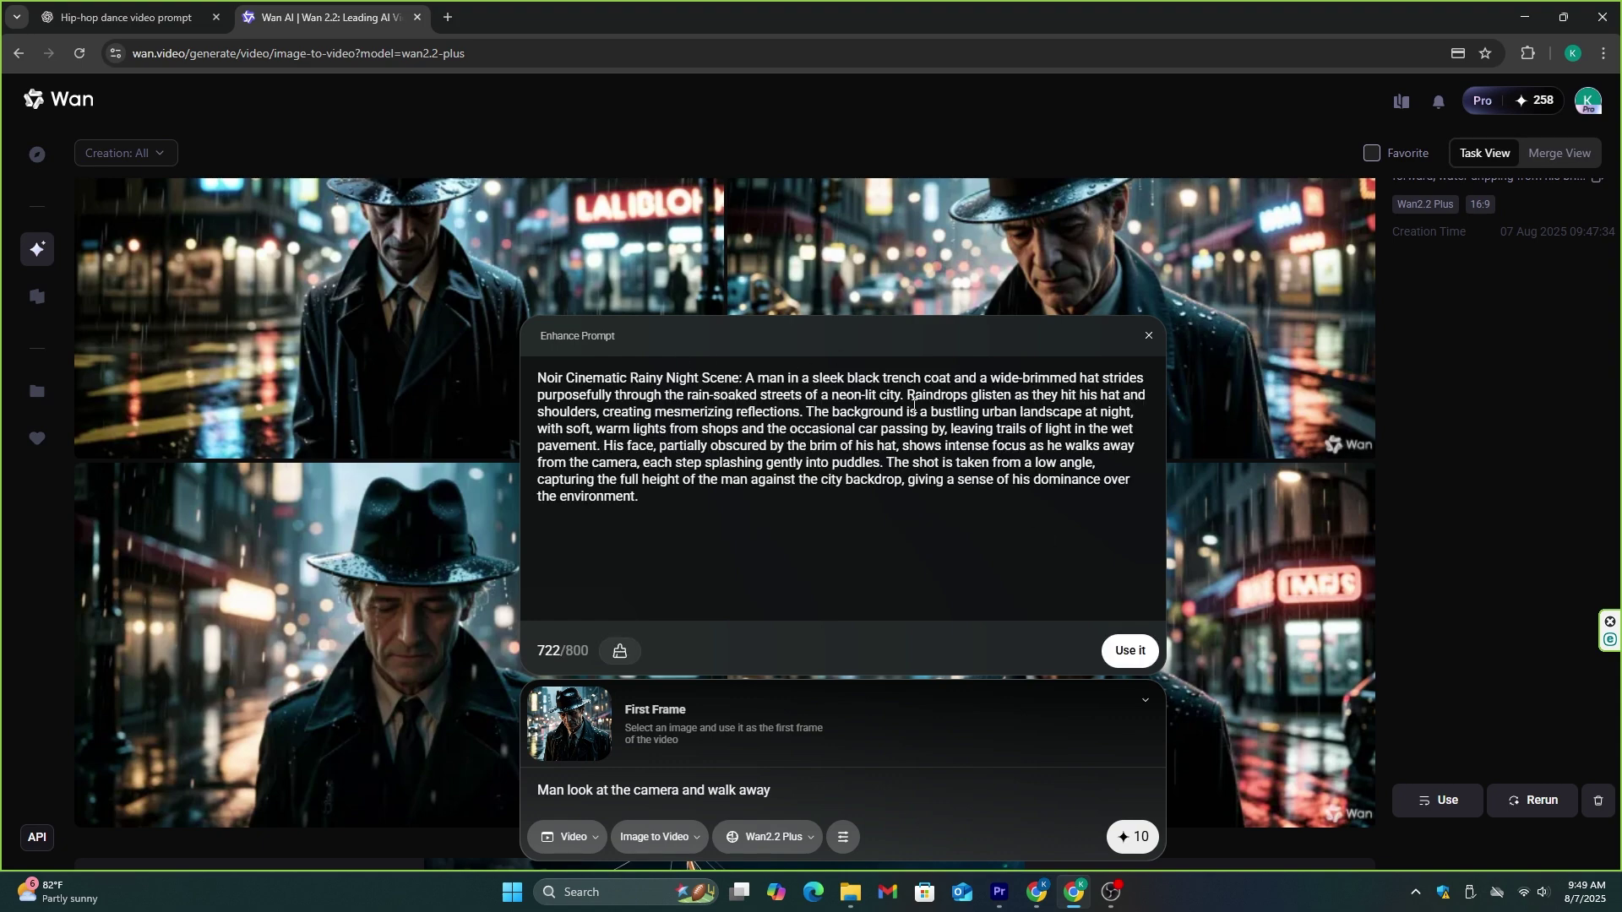
left_click(1131, 652)
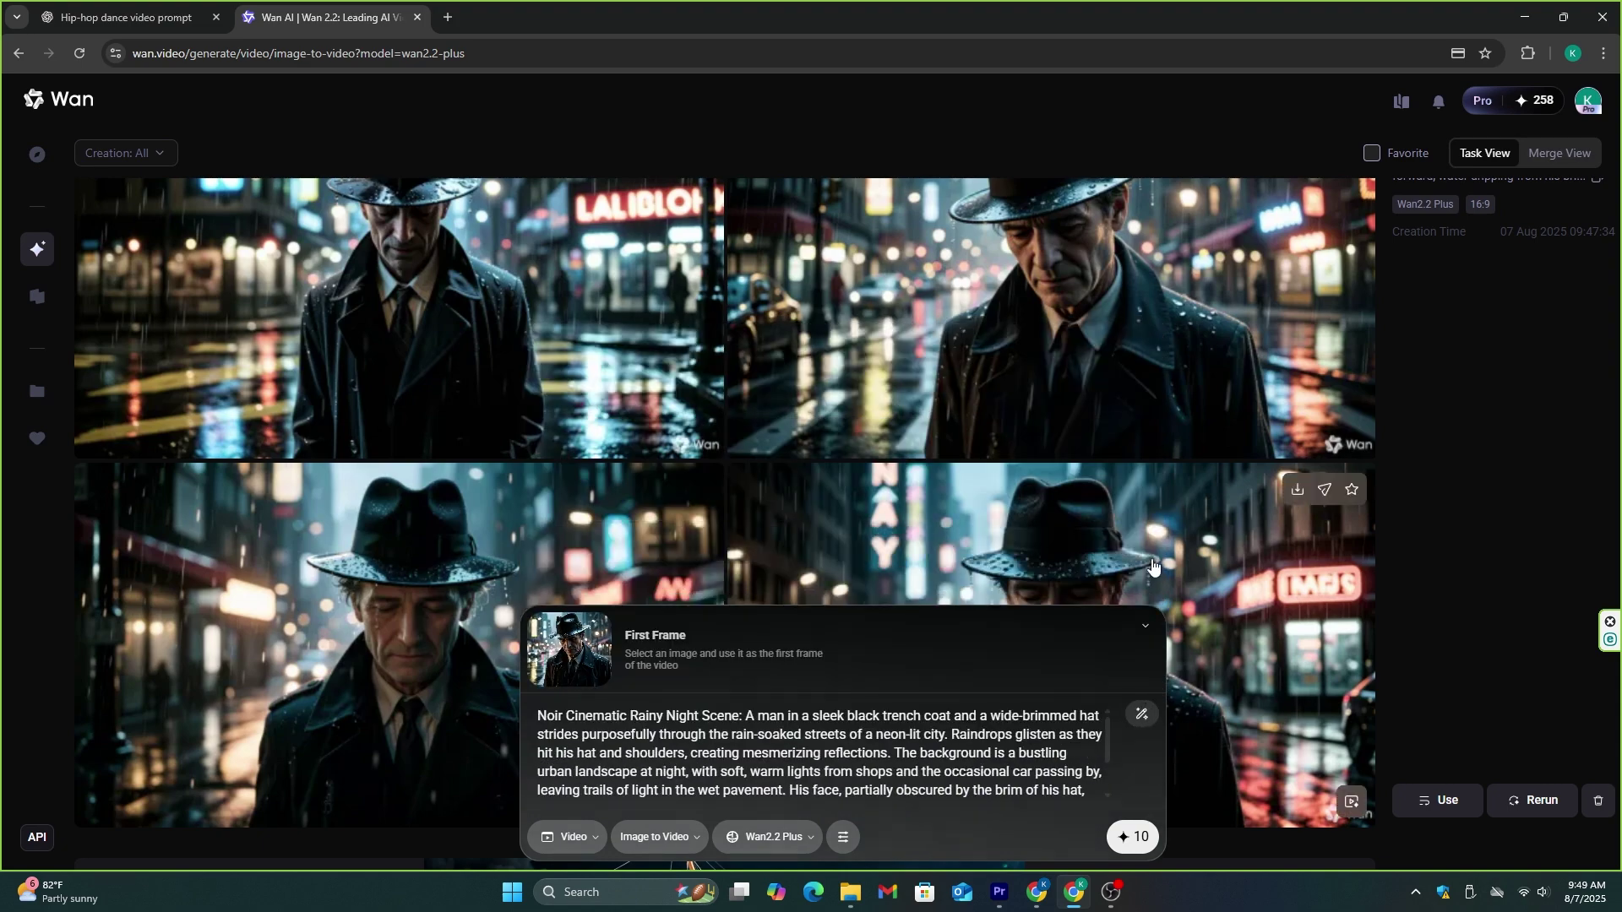
left_click(1133, 838)
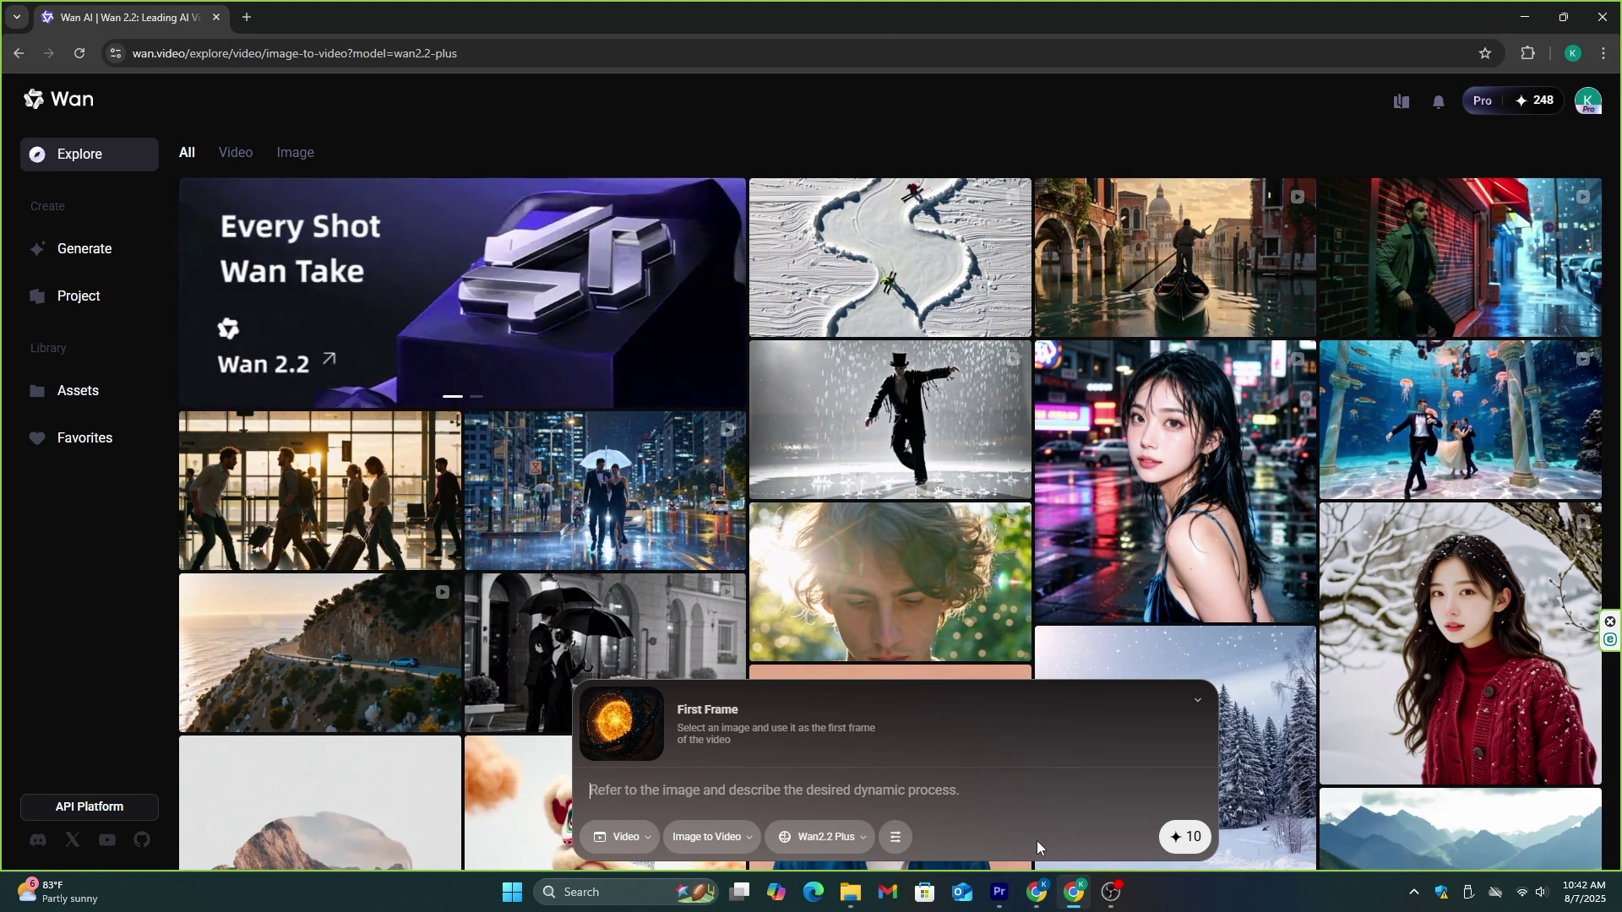
Enter 'Rings circle around the Orb(sun)', accept the enhanced cosmic prompt, and generate the orb video
type("Rings ci")
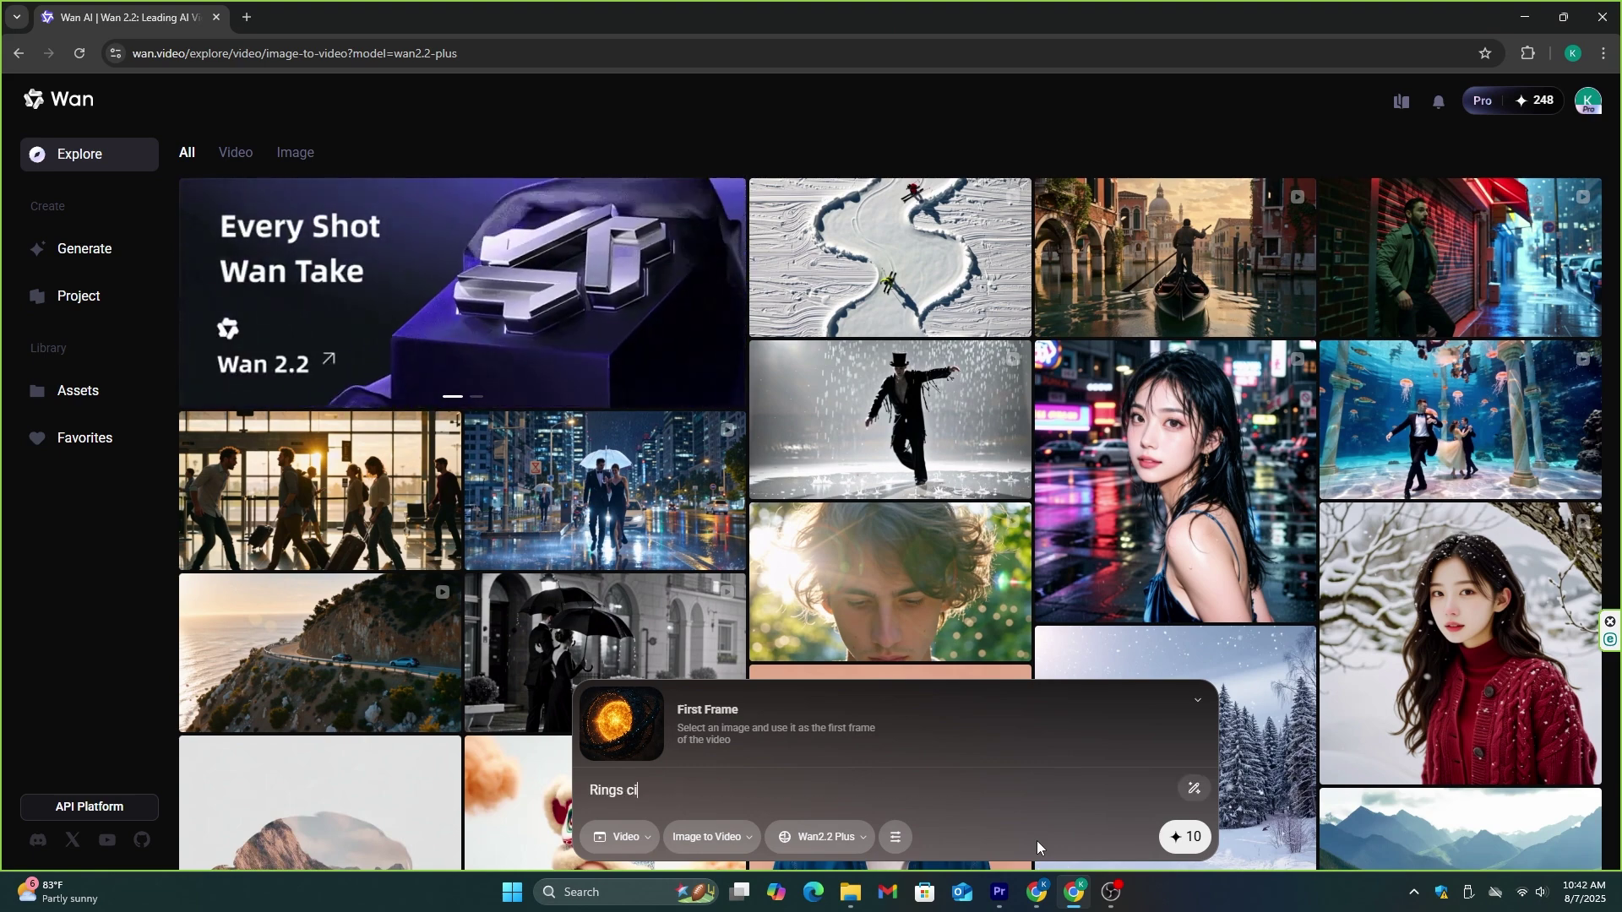
type("rcle around the")
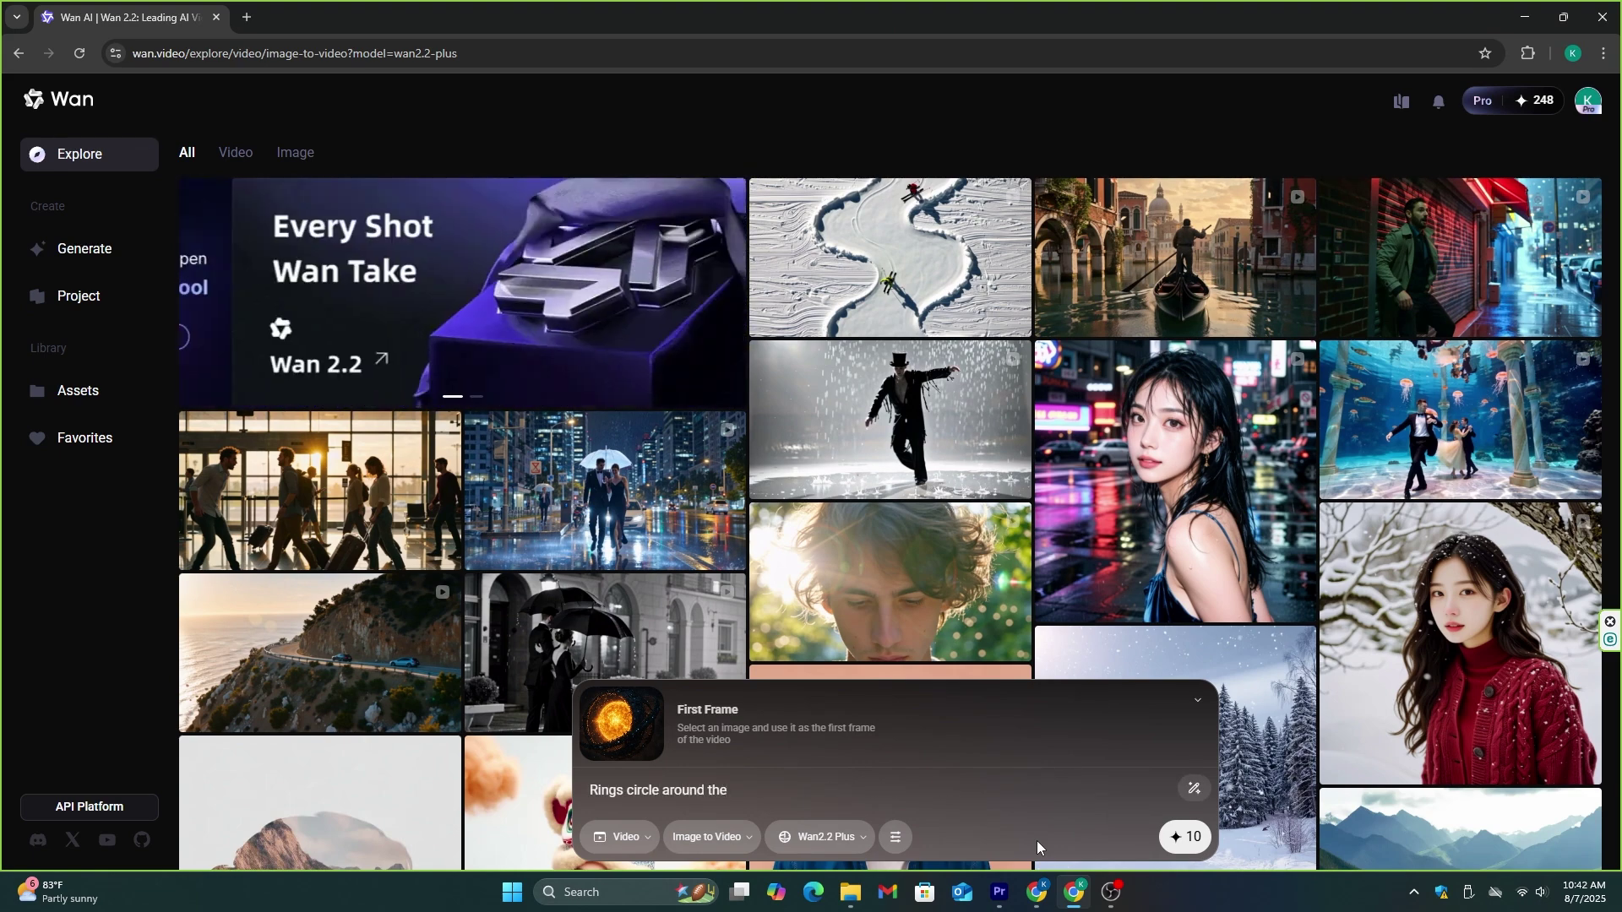
type(" Orb(sun)")
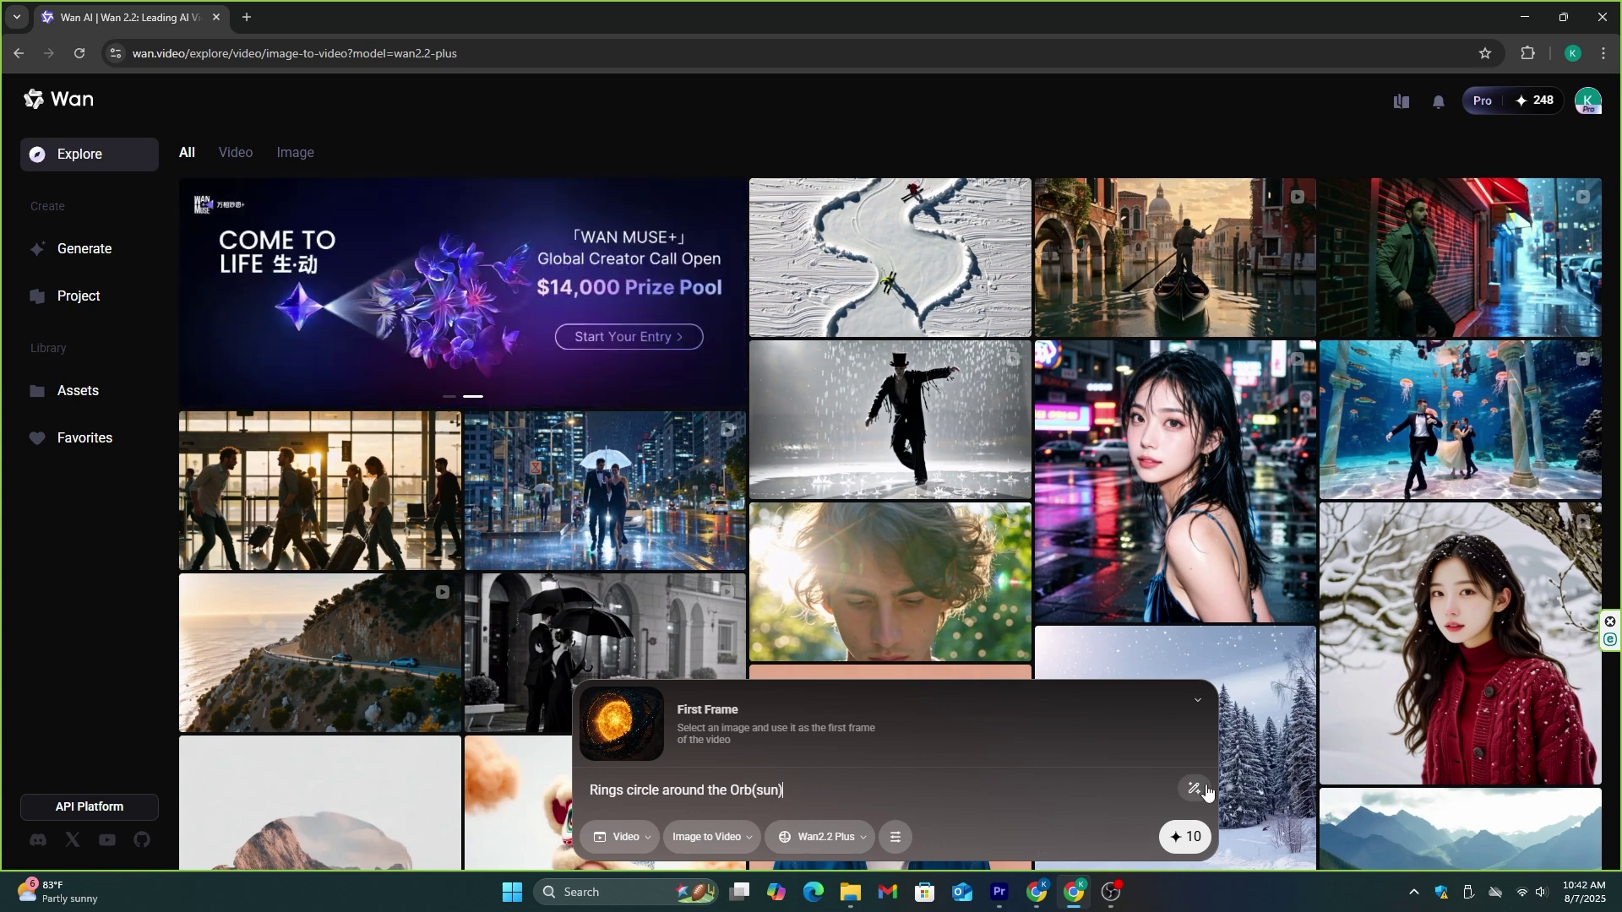
left_click(1193, 789)
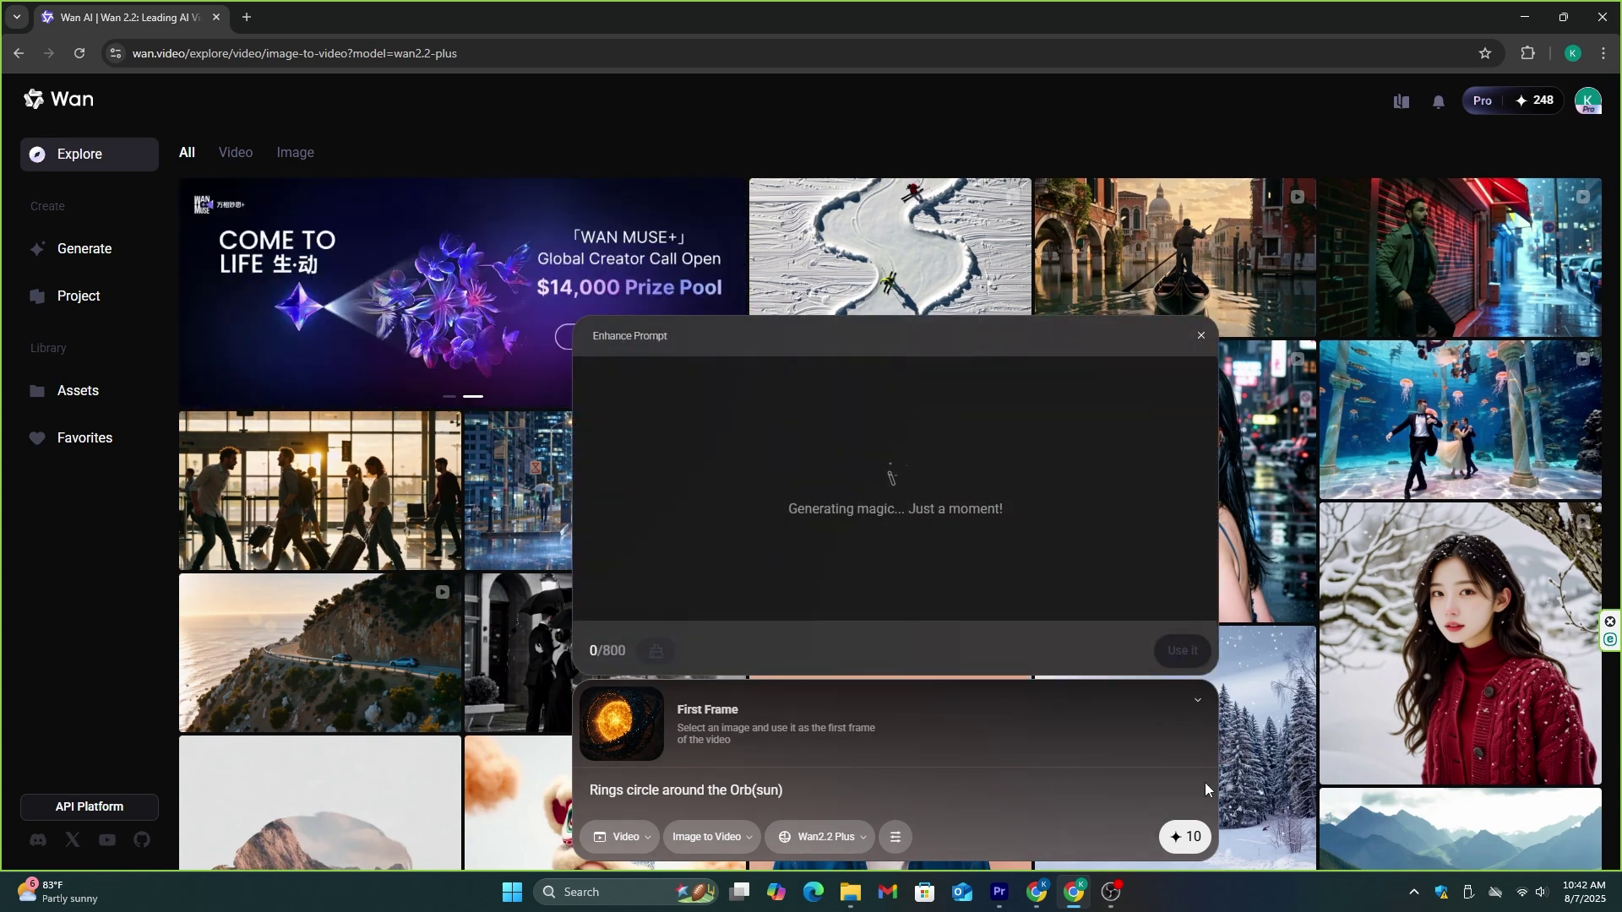
left_click(1182, 651)
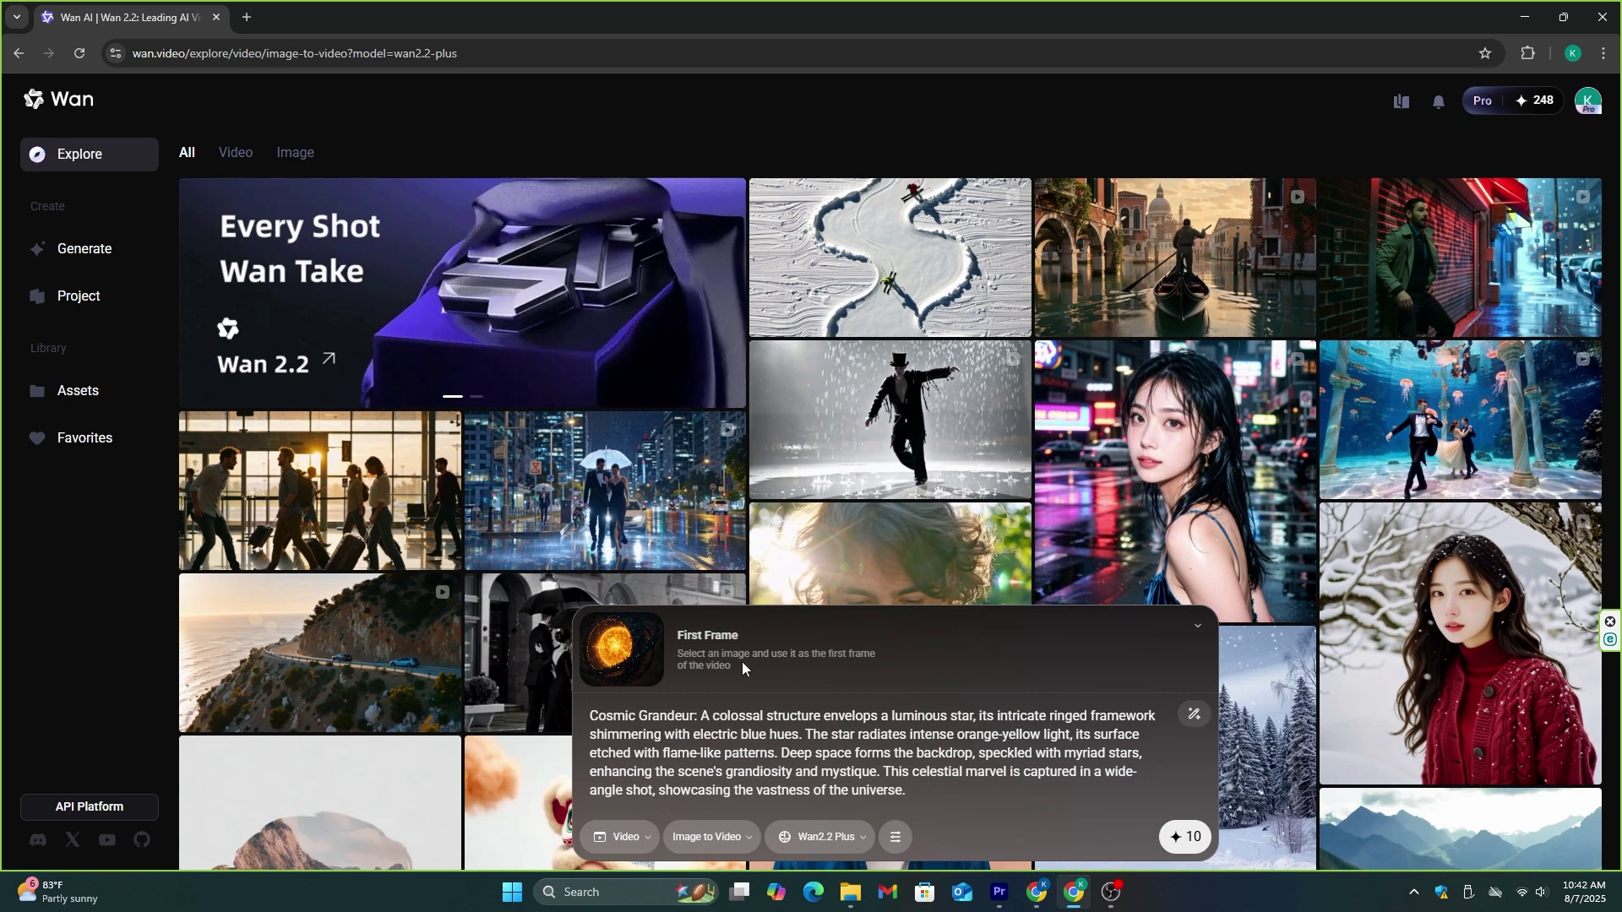
left_click(1168, 839)
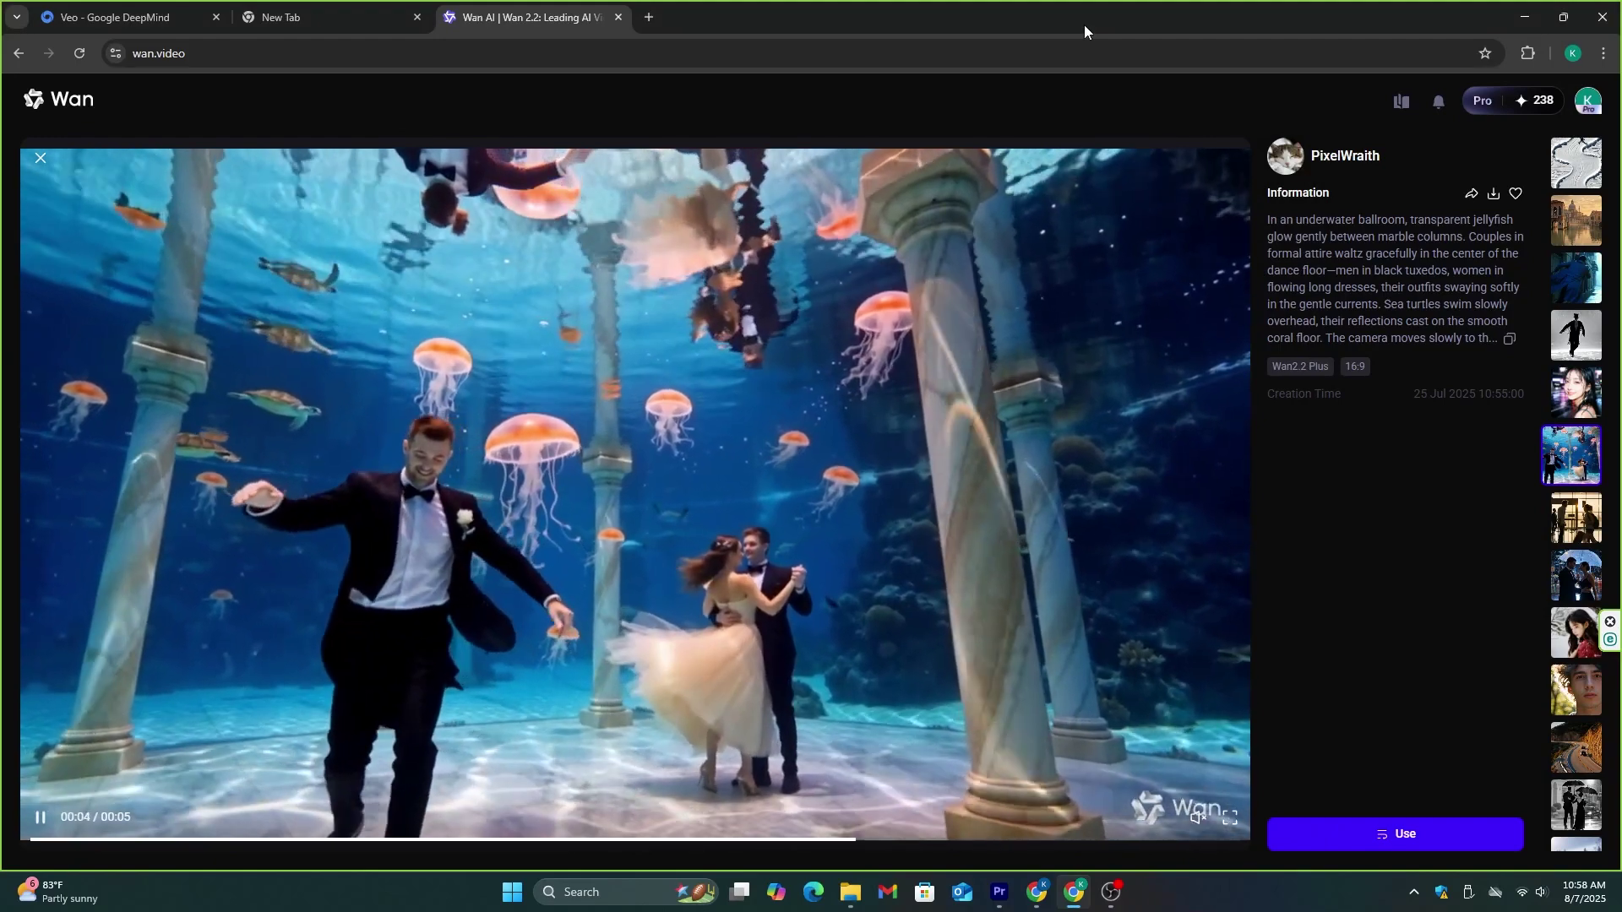
Close the open preview, then watch and close the sunset airport and black-and-white umbrella couple videos
left_click(40, 160)
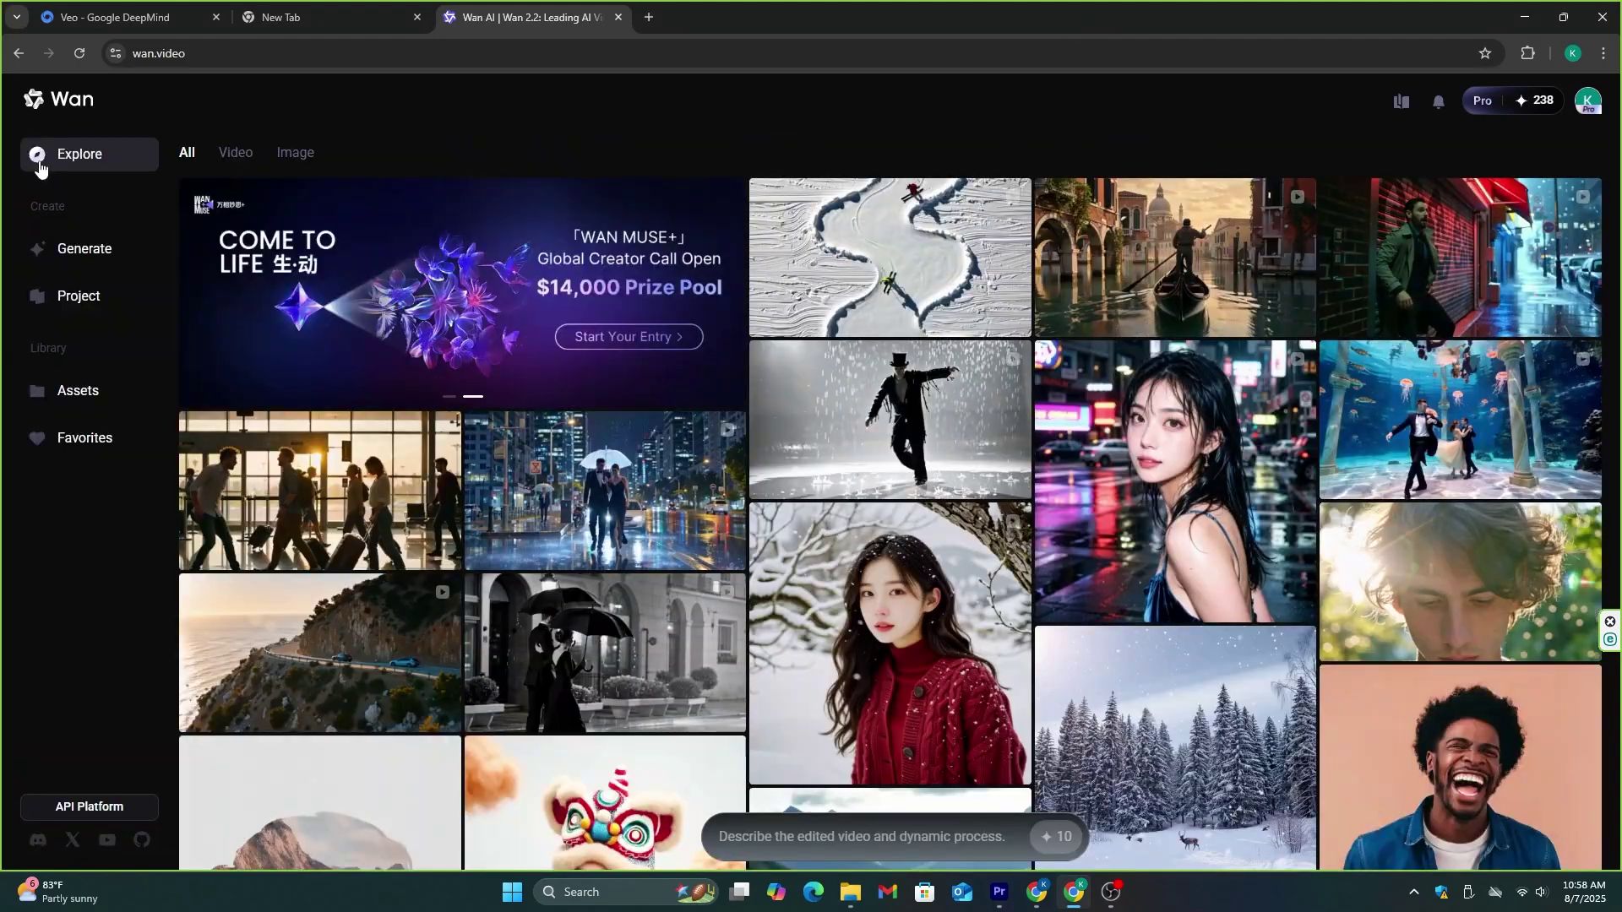
left_click(299, 502)
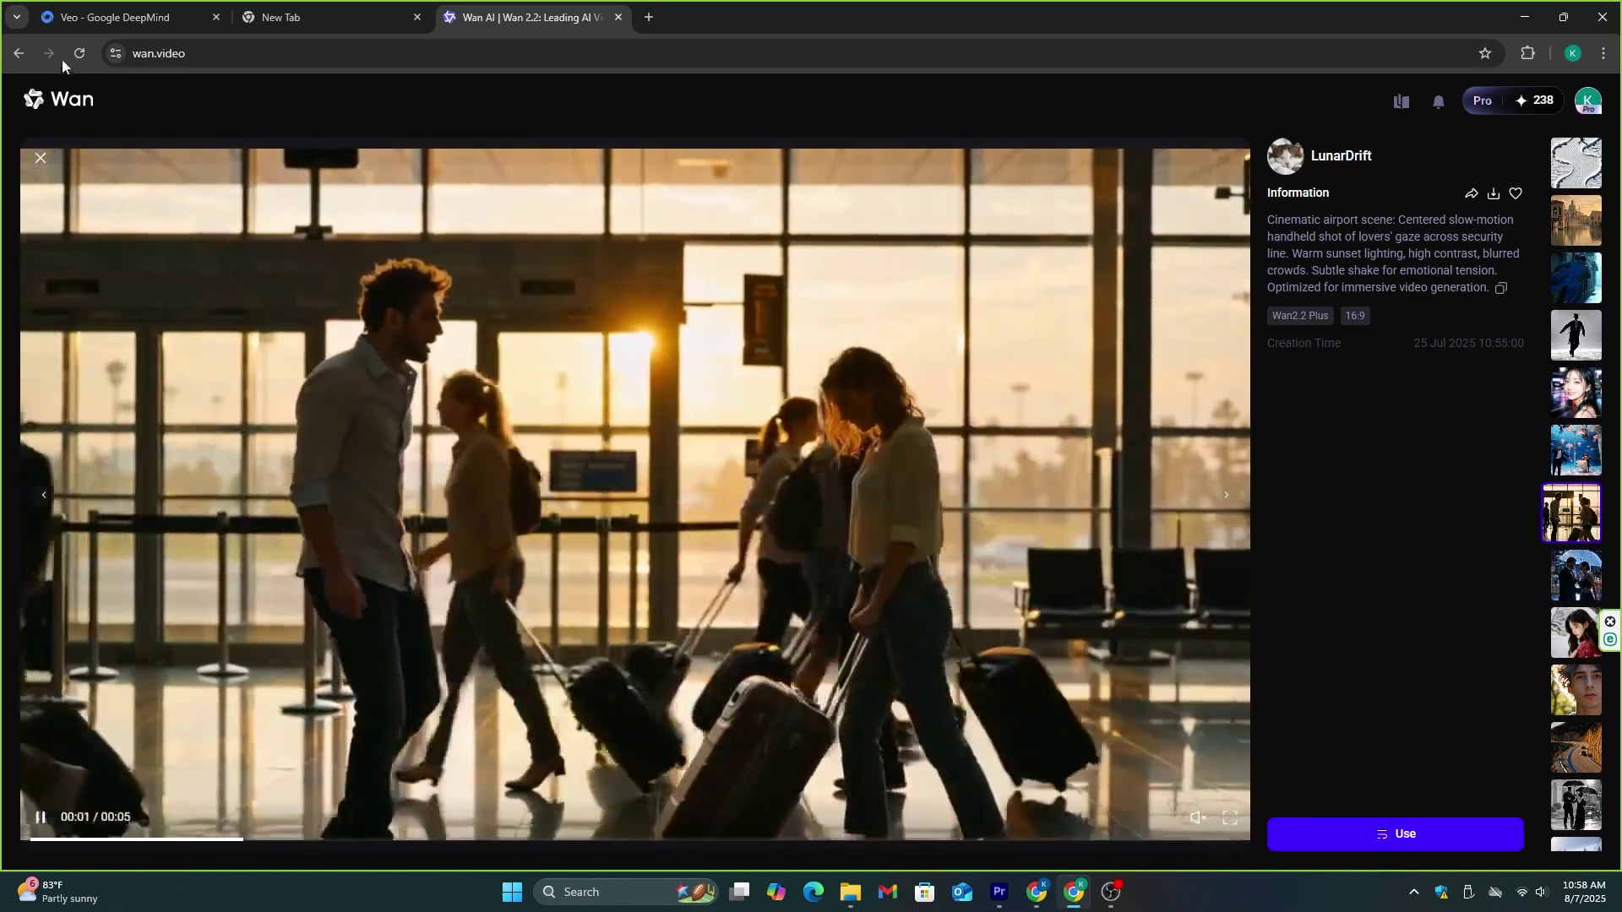
left_click(40, 157)
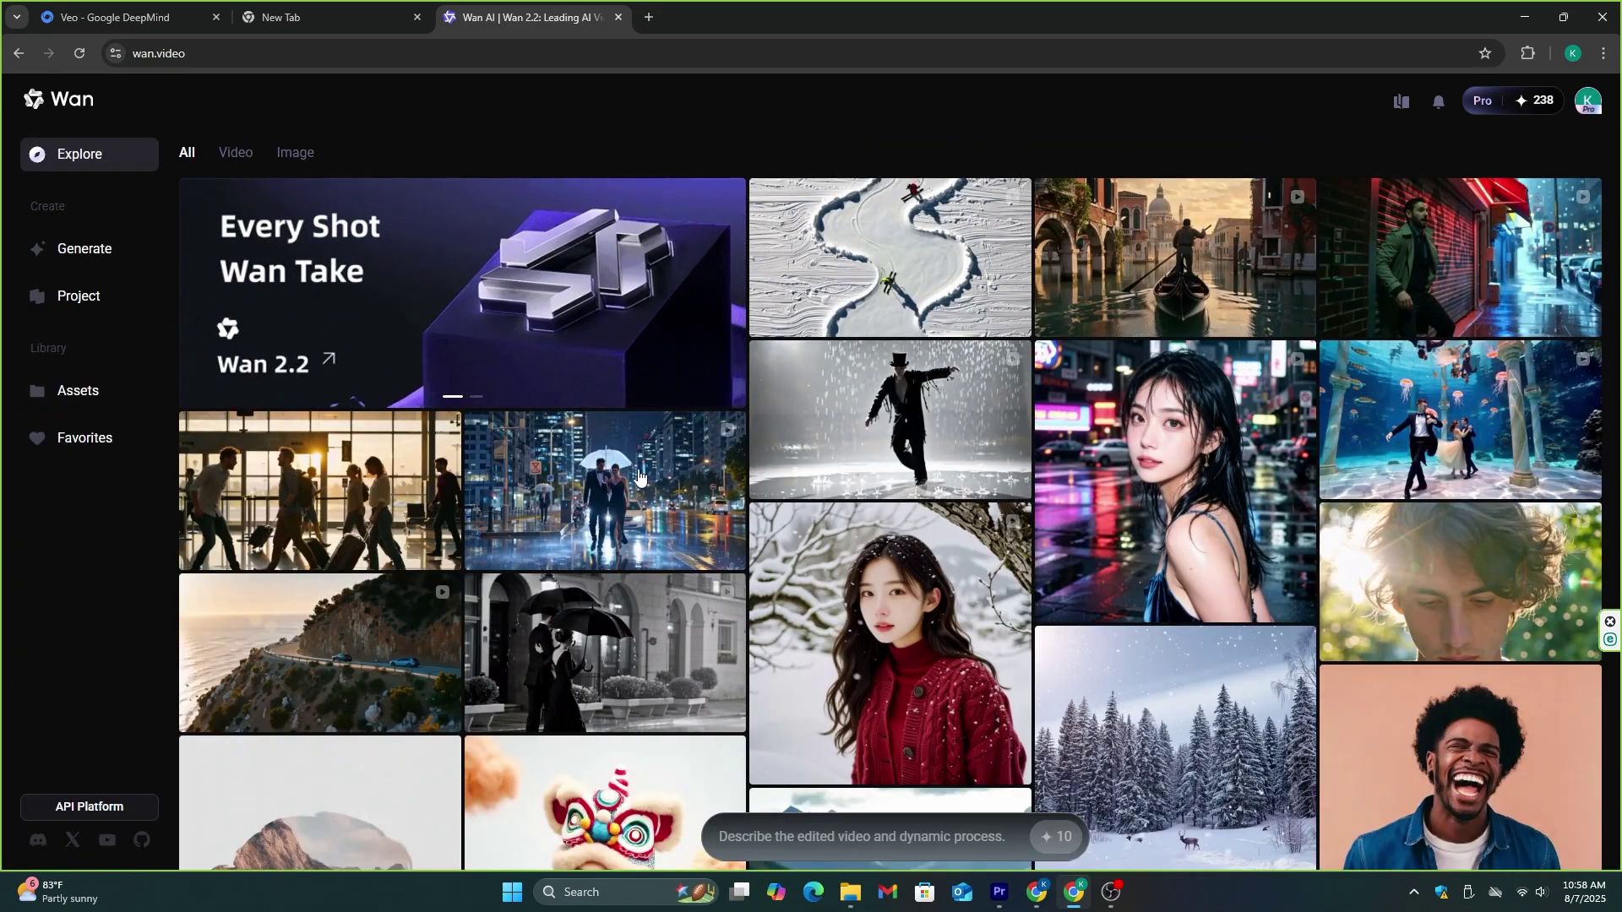
left_click(608, 644)
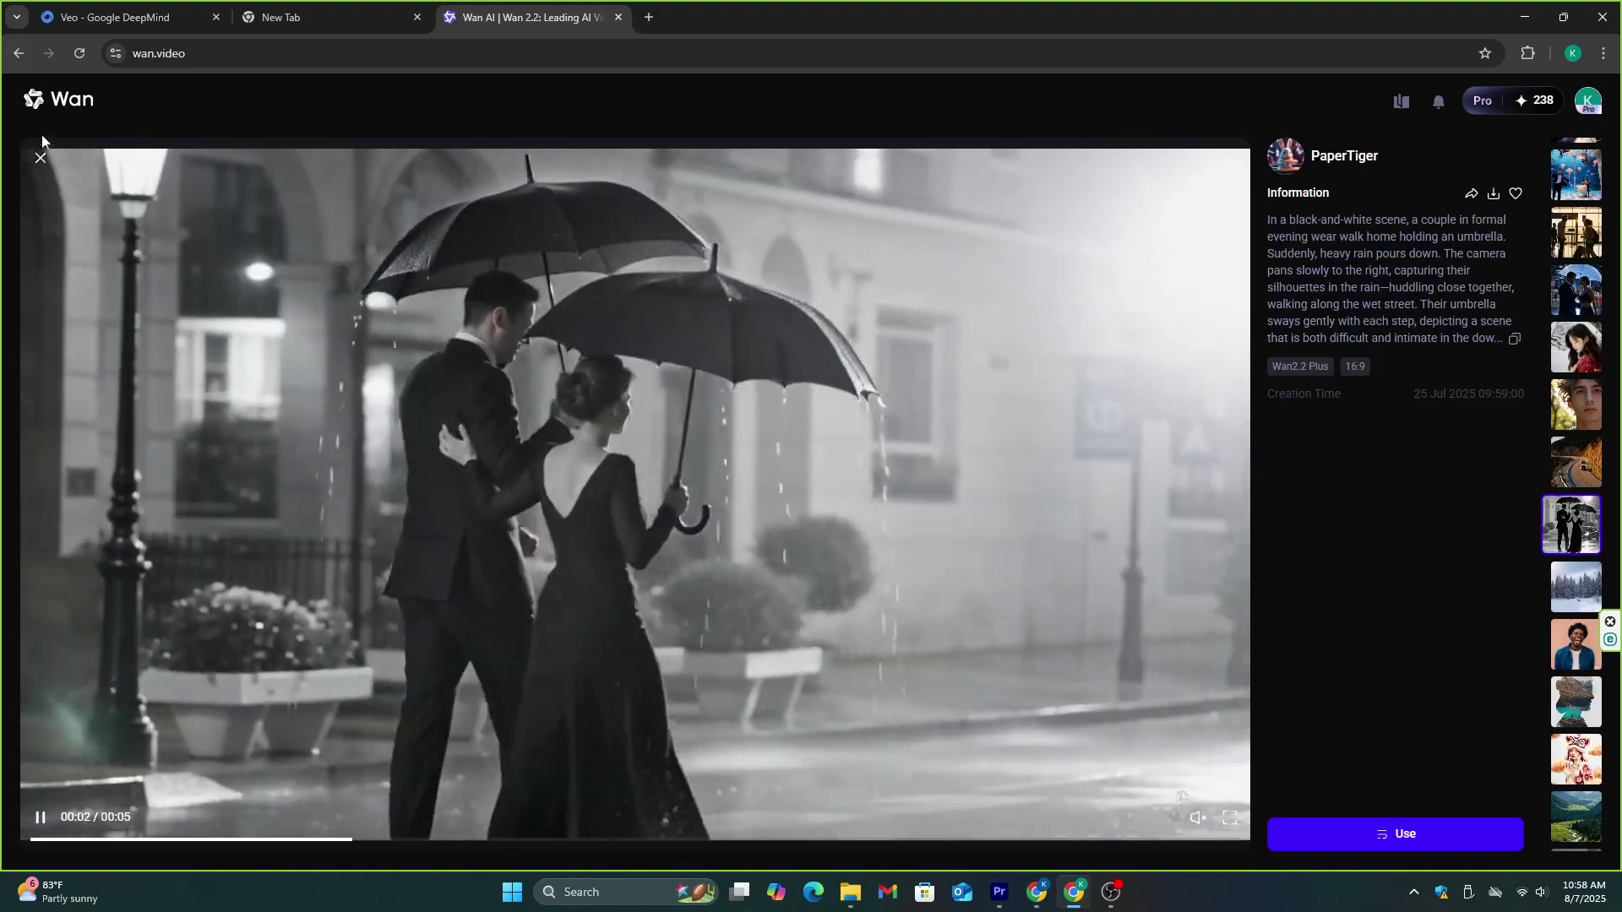
left_click(42, 159)
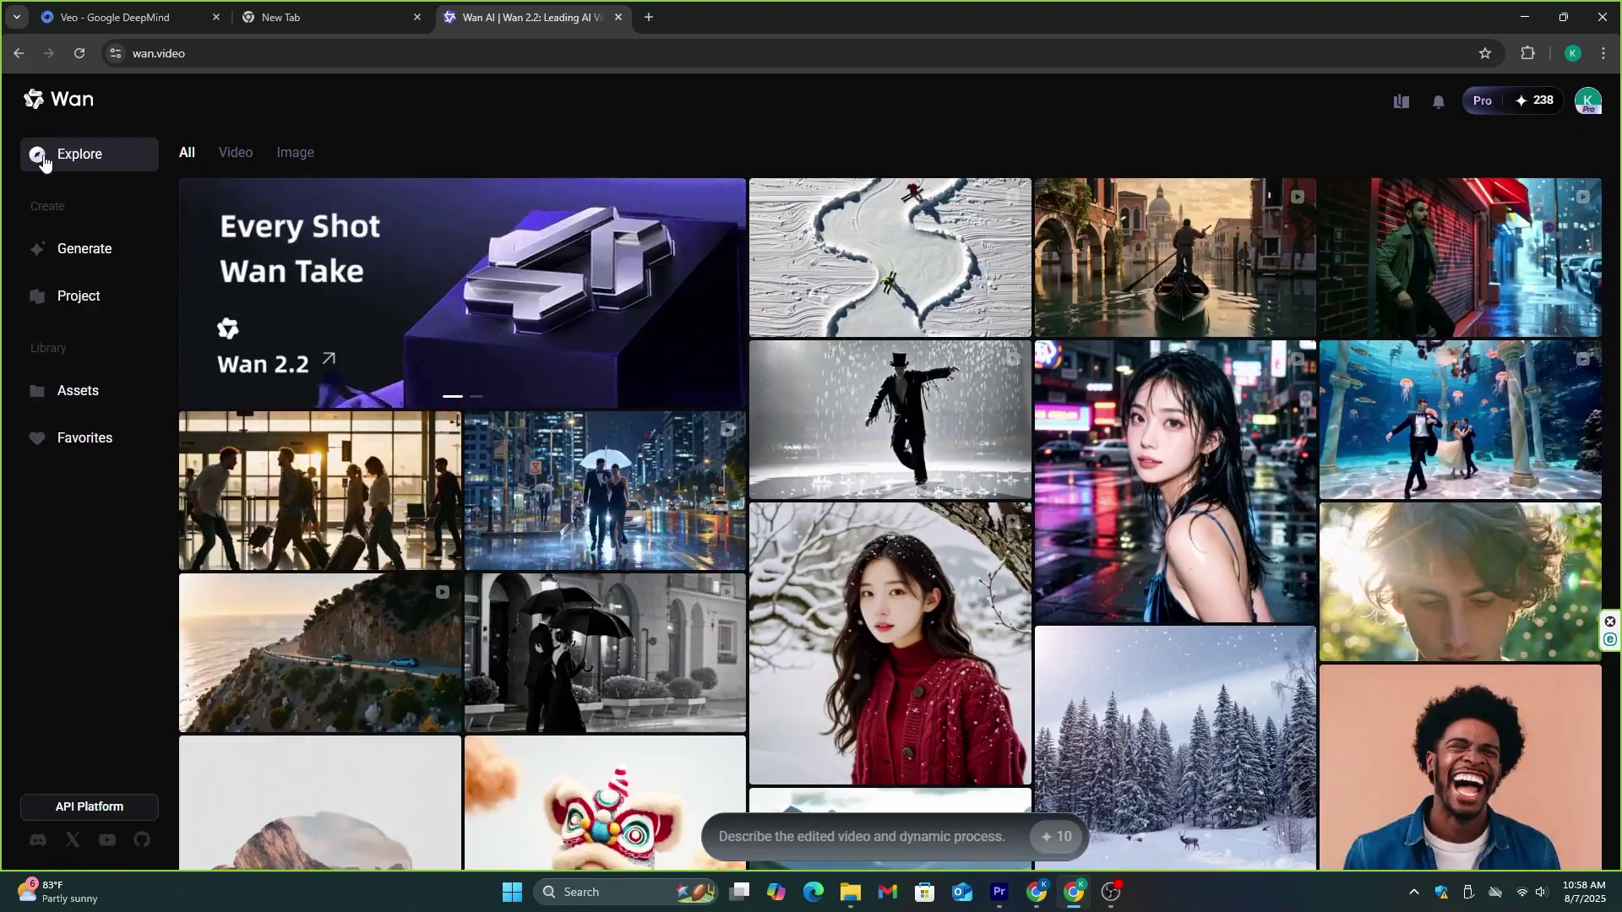